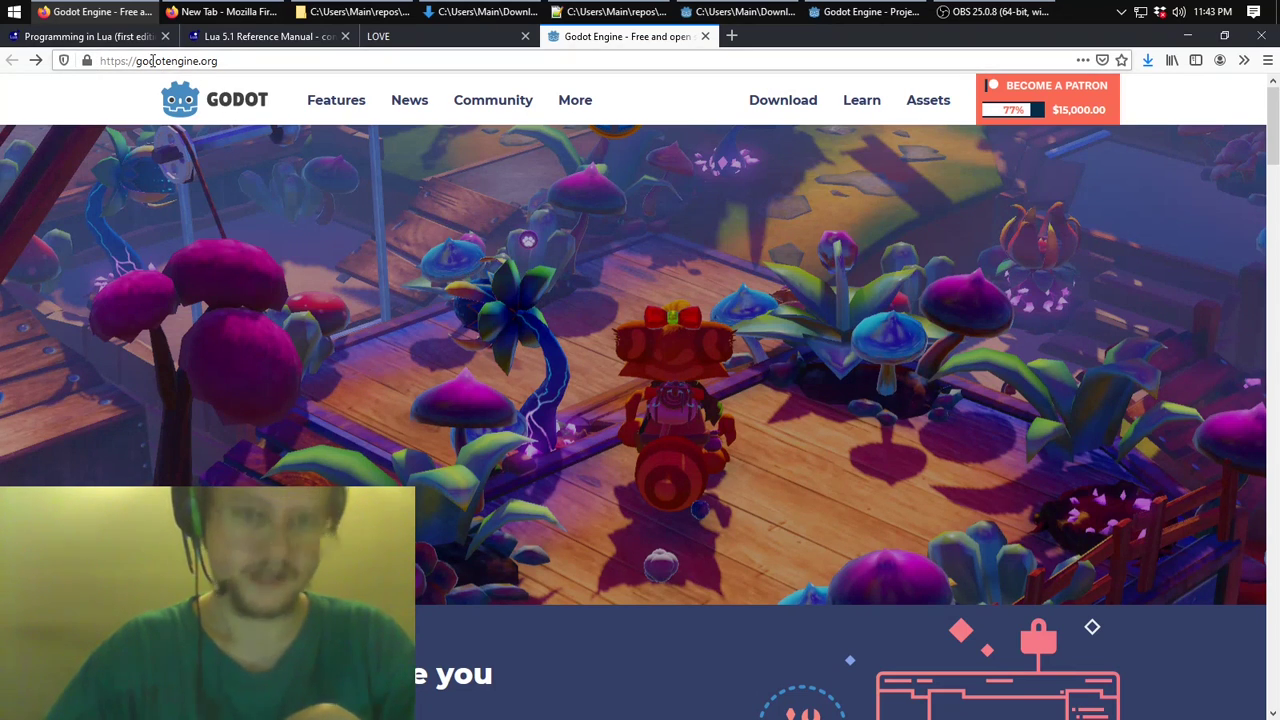
Download the 64-bit standard Godot build from the Godot website.
click(786, 104)
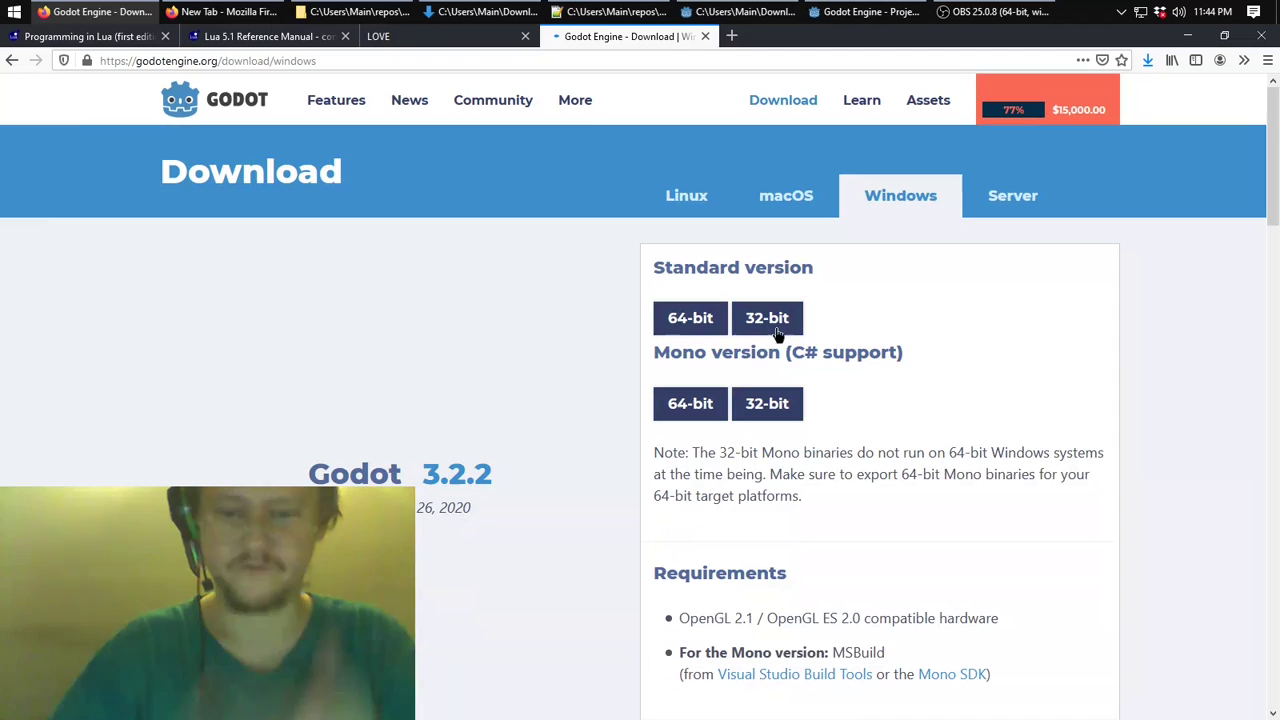
click(700, 322)
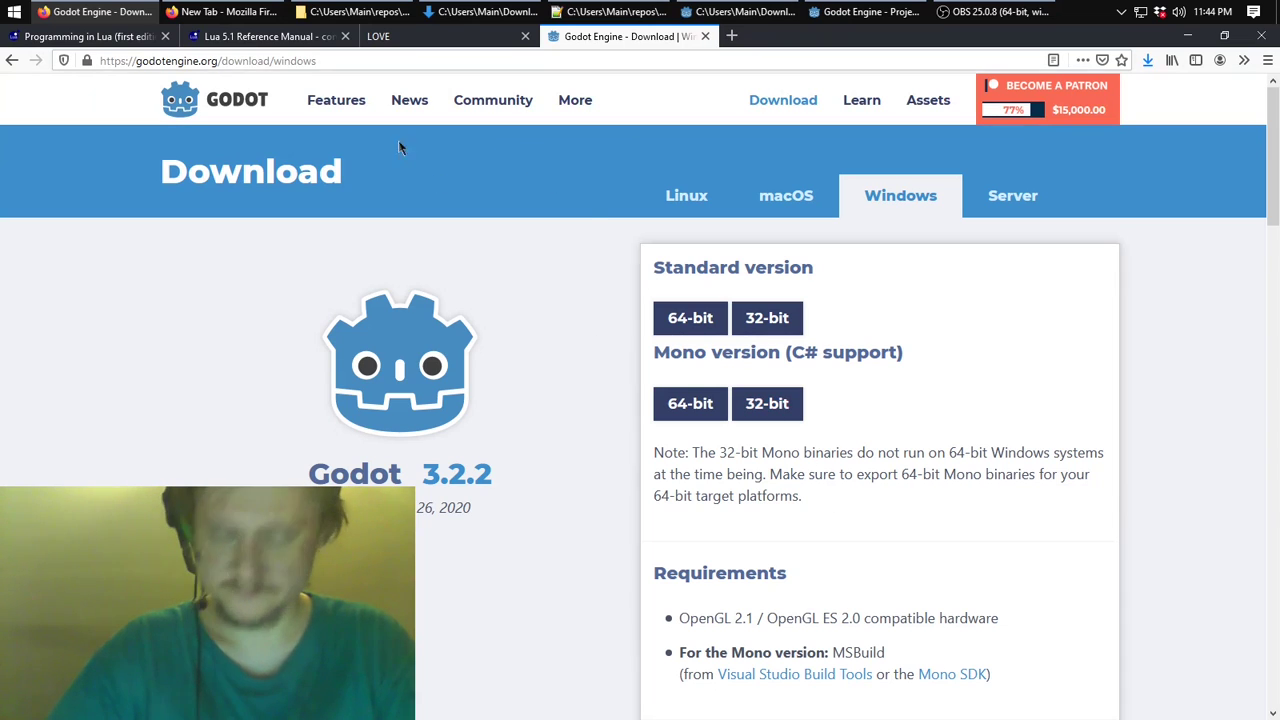
click(13, 61)
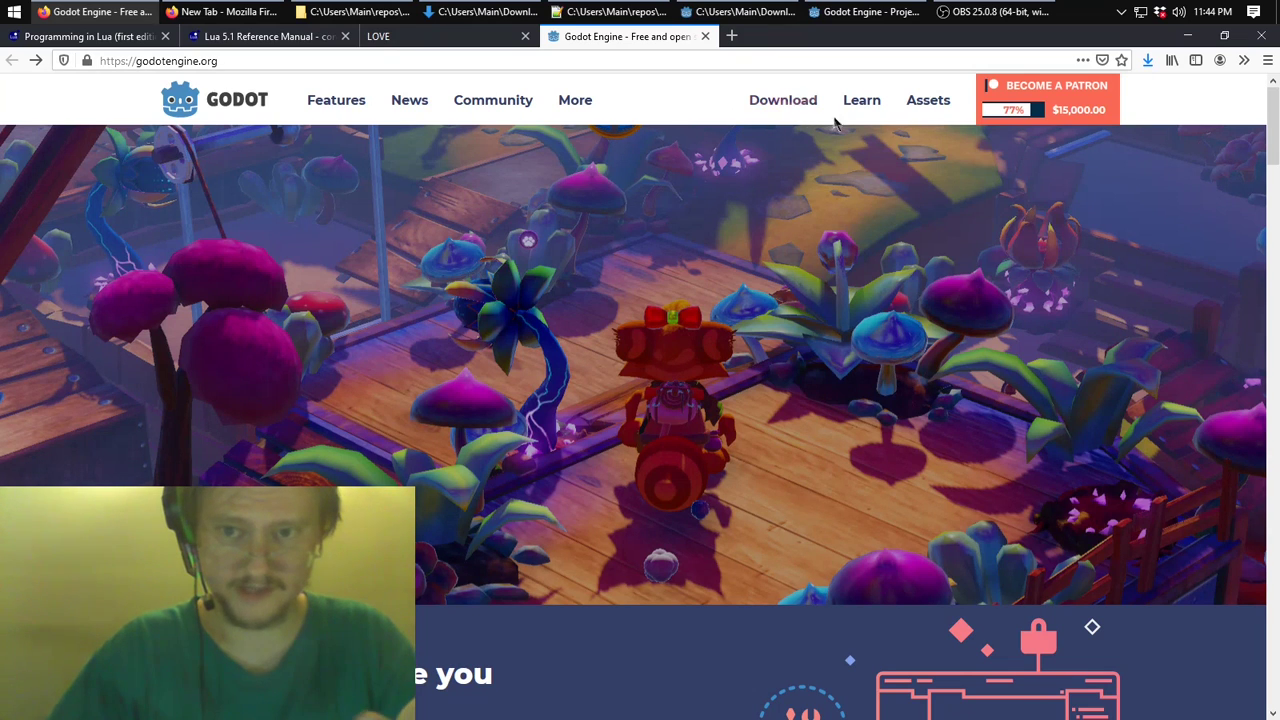
Open the Godot docs, select Godot_v3.2.2-stable_win64.exe in Downloads, and bring up the Project Manager.
click(866, 104)
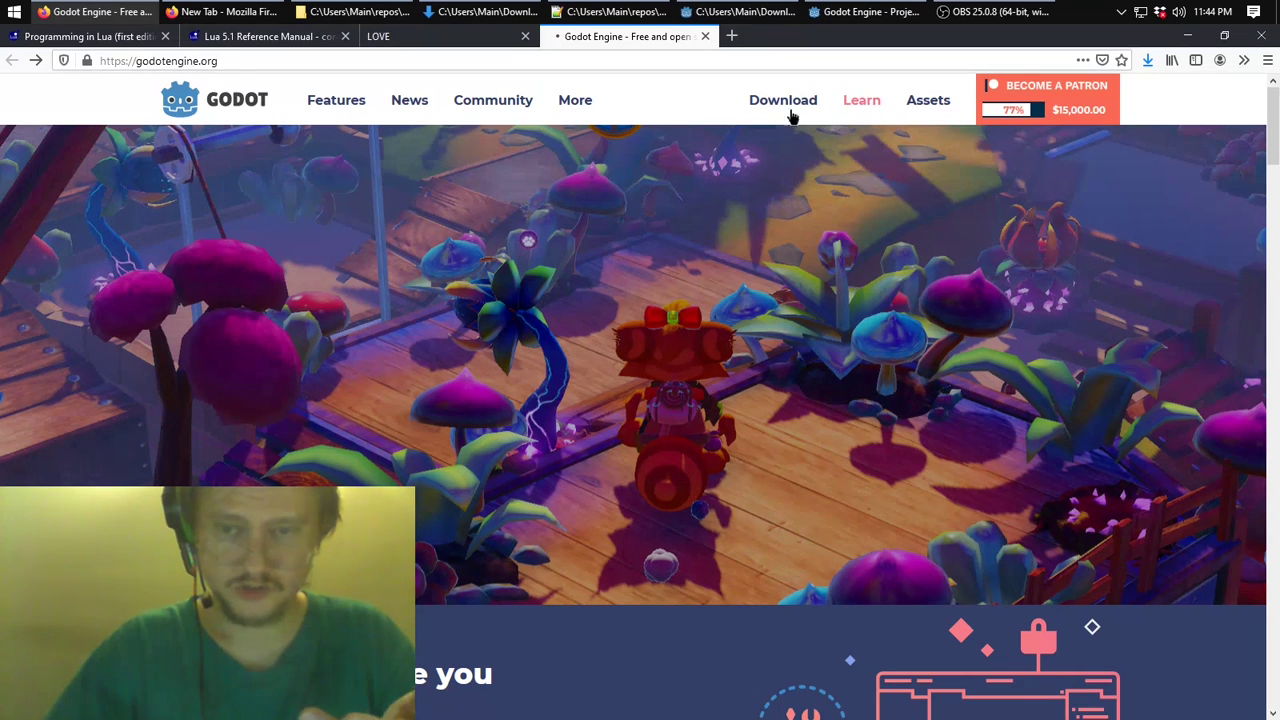
click(455, 12)
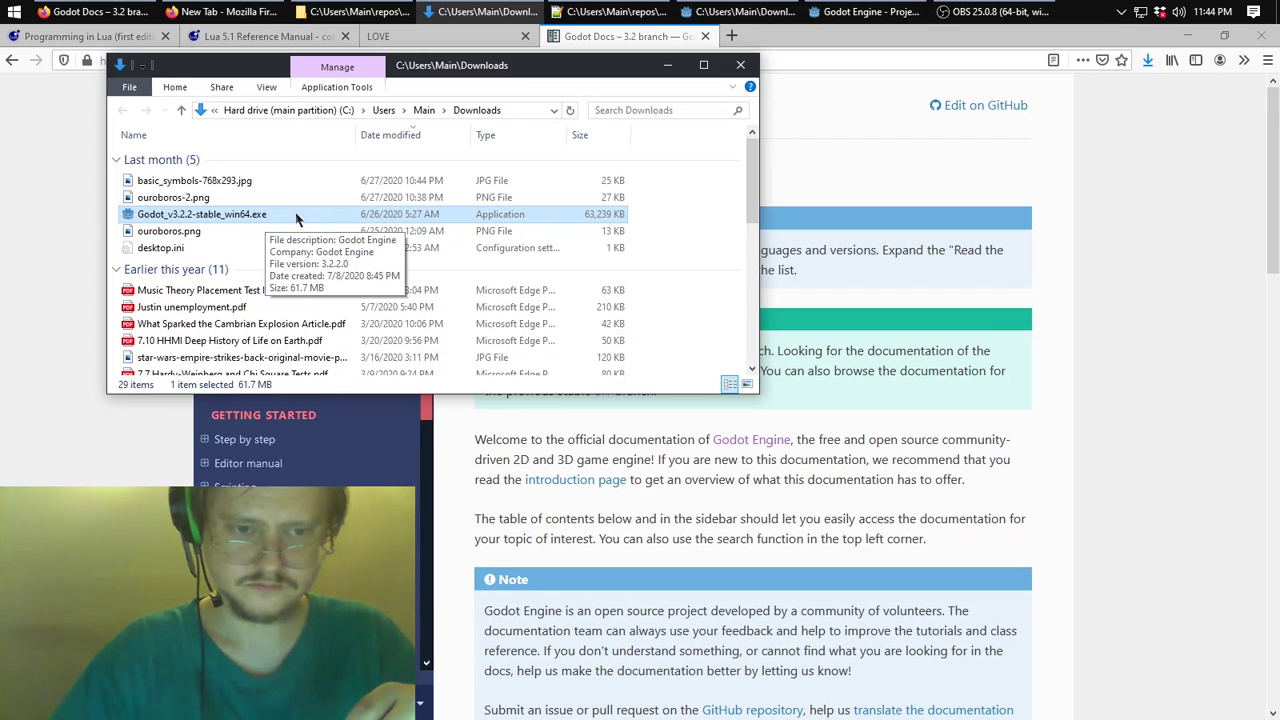
click(293, 216)
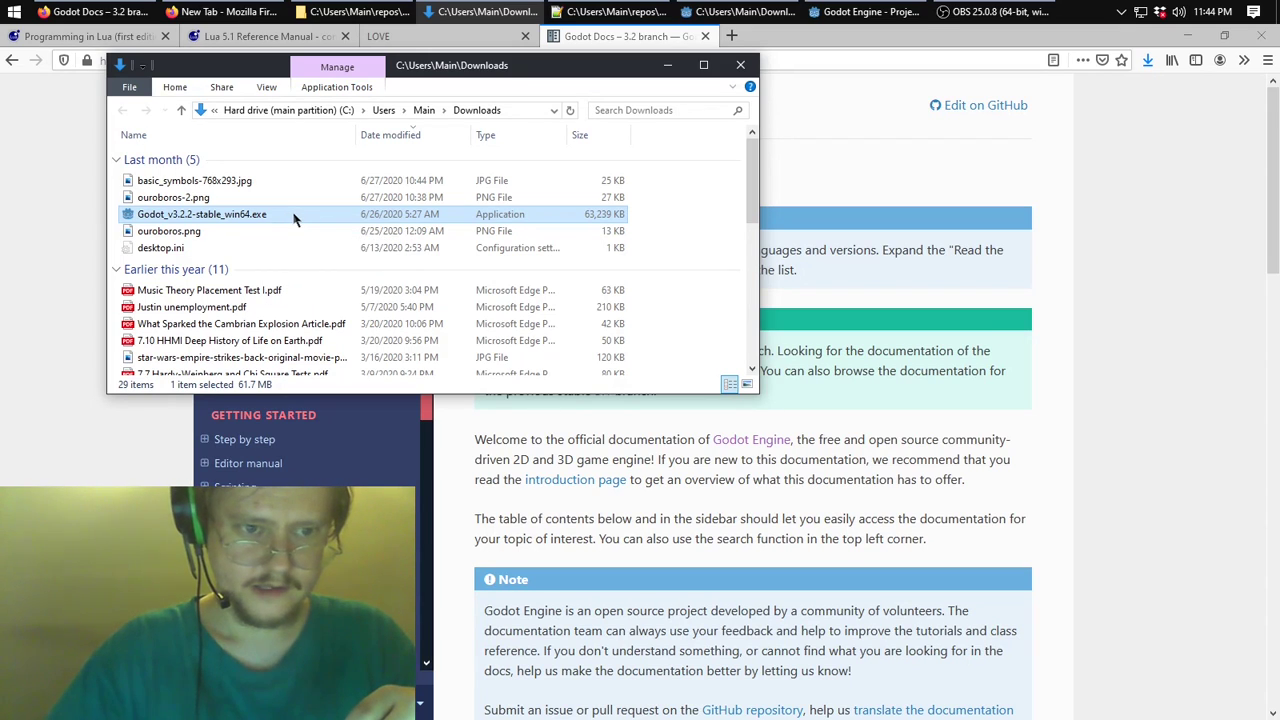
key(Escape)
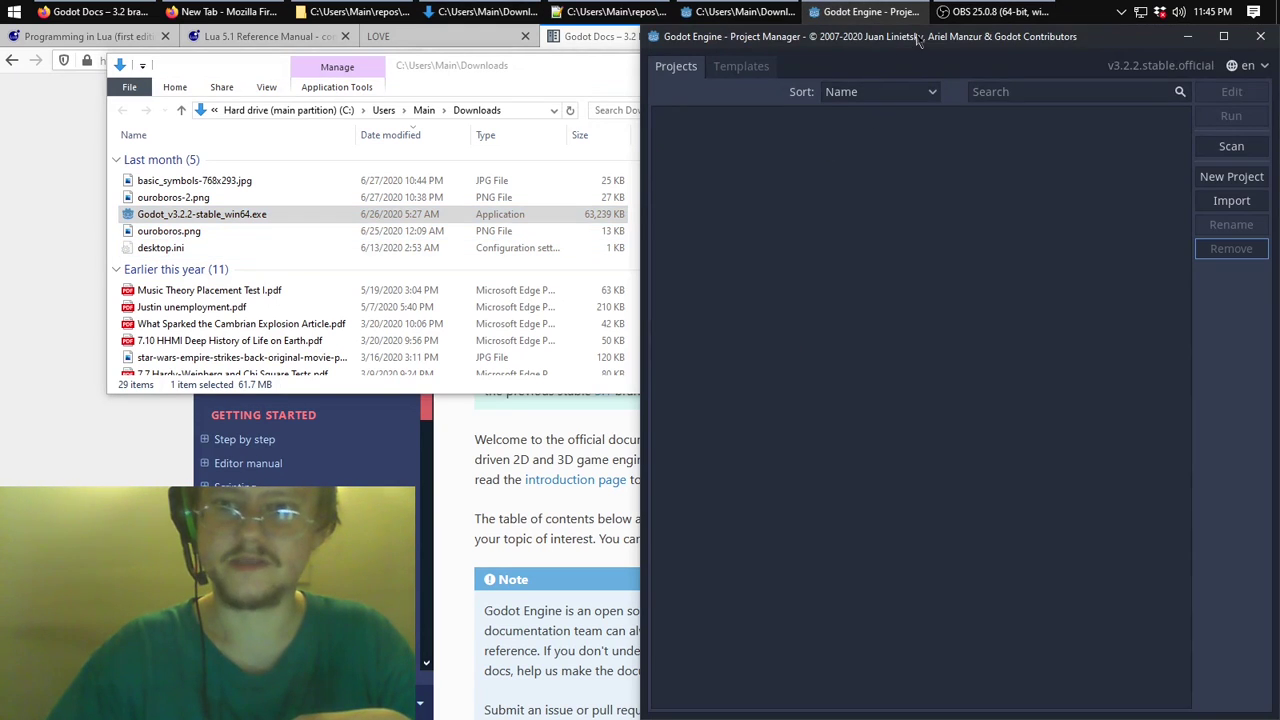
drag(917, 38, 675, 112)
Open the Step by step docs and snap Firefox left and the Project Manager right.
click(4, 230)
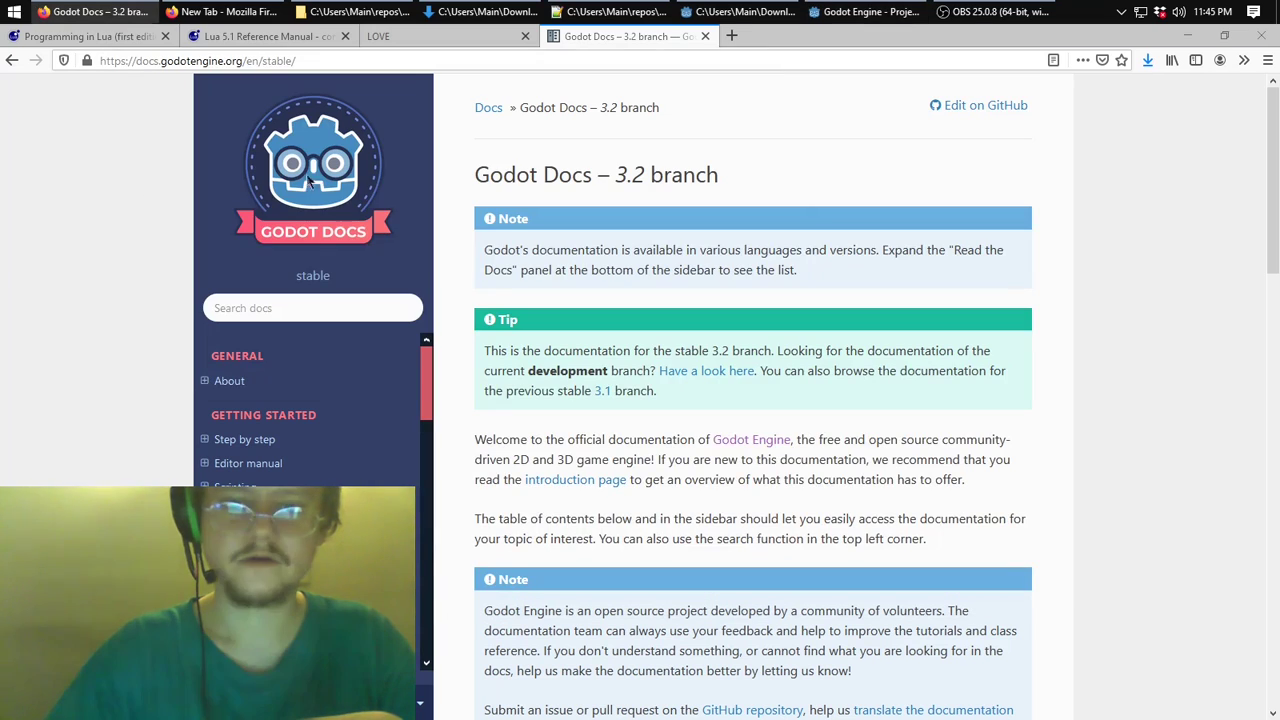
click(258, 449)
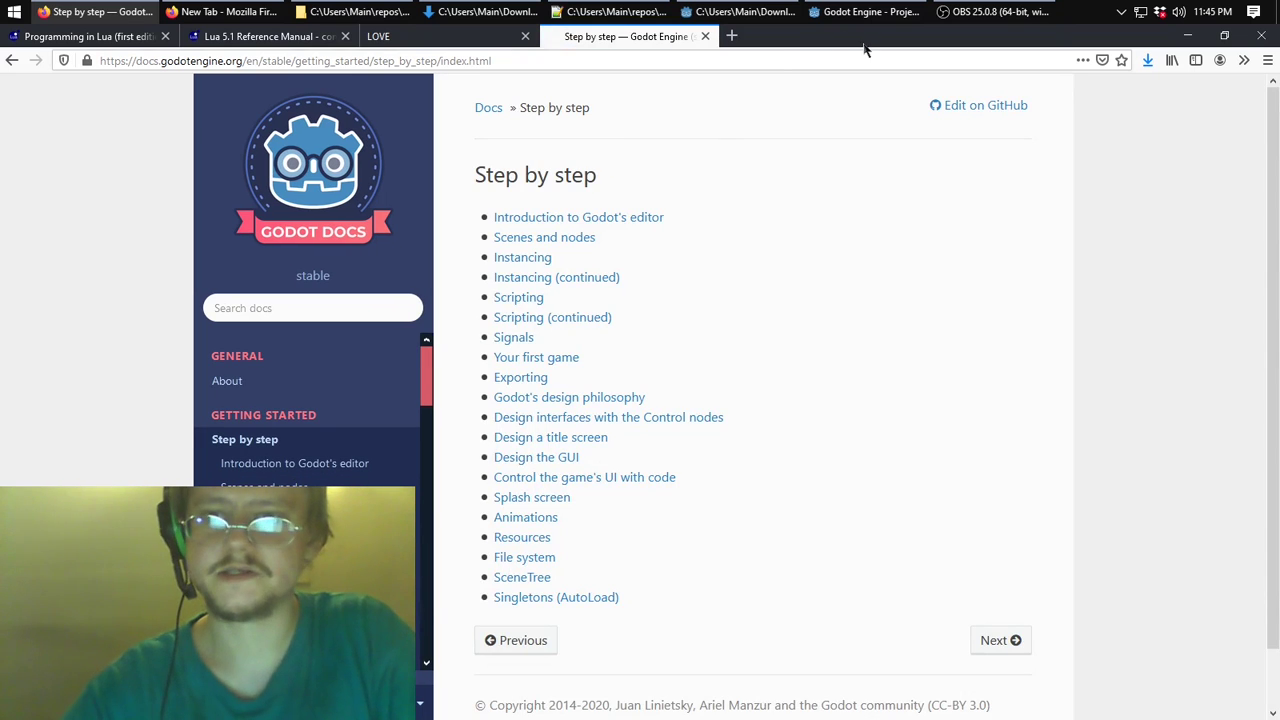
click(866, 11)
drag(894, 129, 1279, 150)
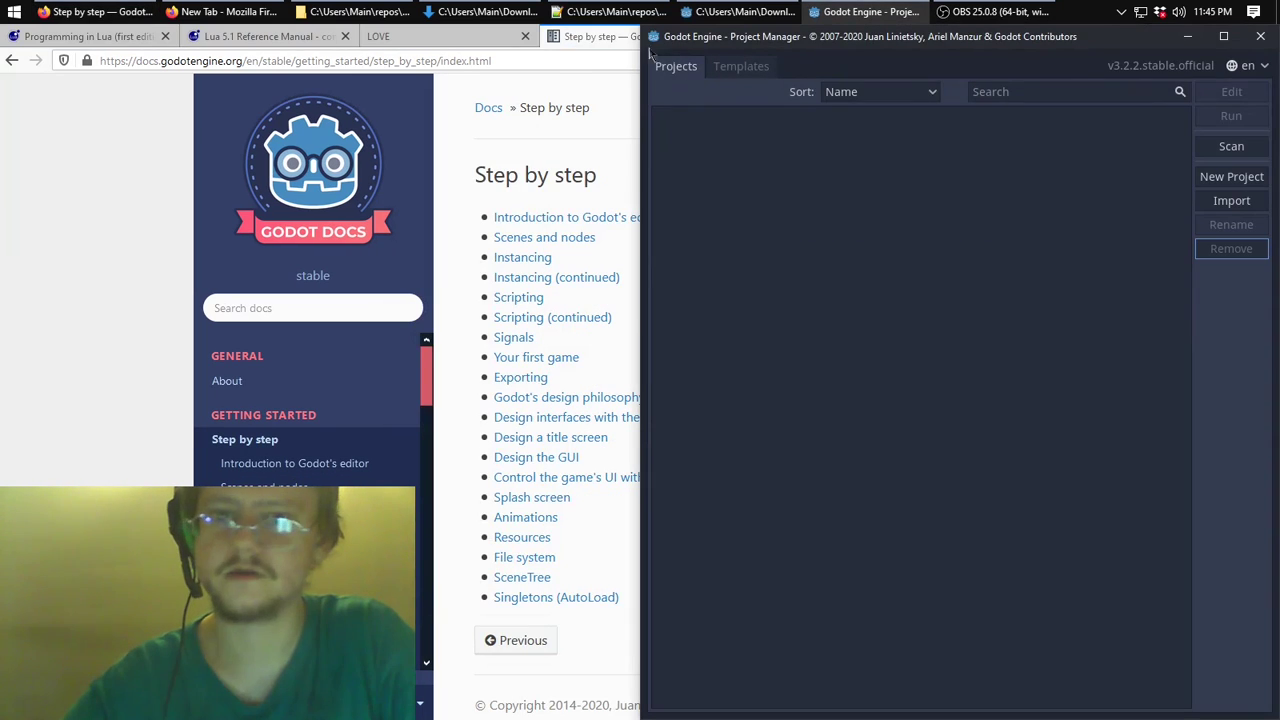
click(3, 88)
drag(3, 88, 5, 84)
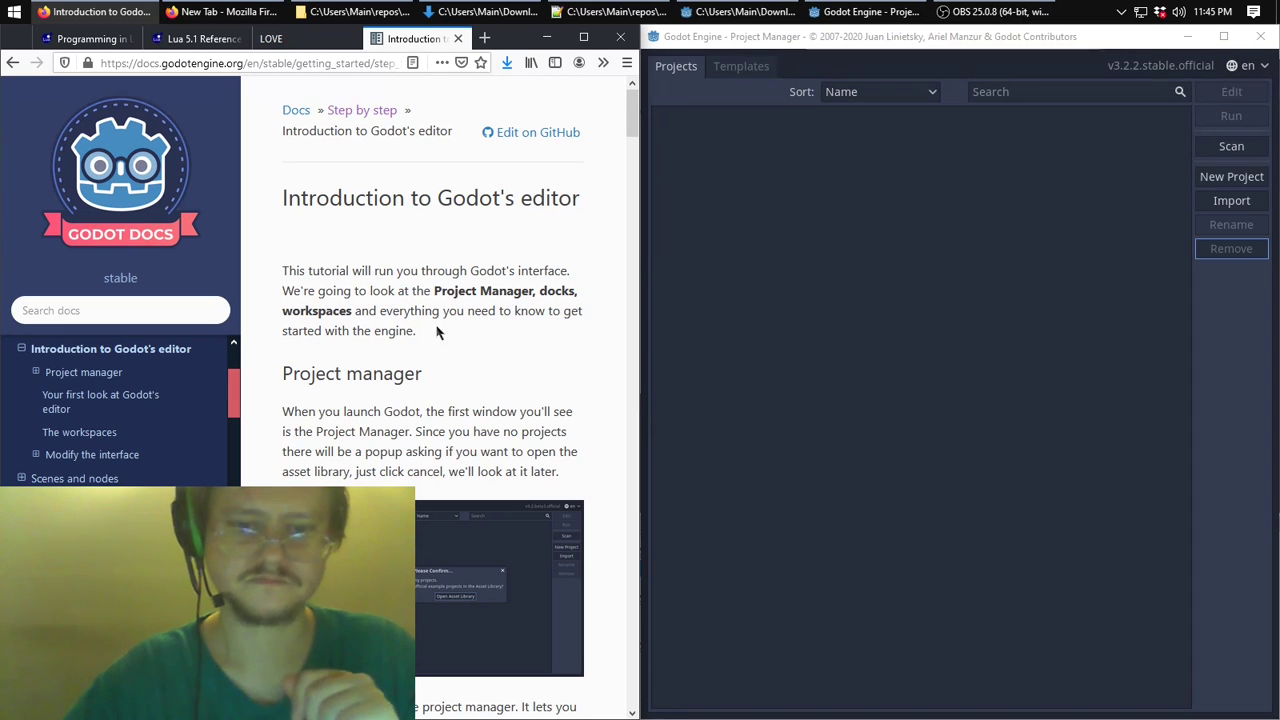
Scroll to the Project manager section and check the editor language list, keeping English.
scroll(491, 290, down, 4)
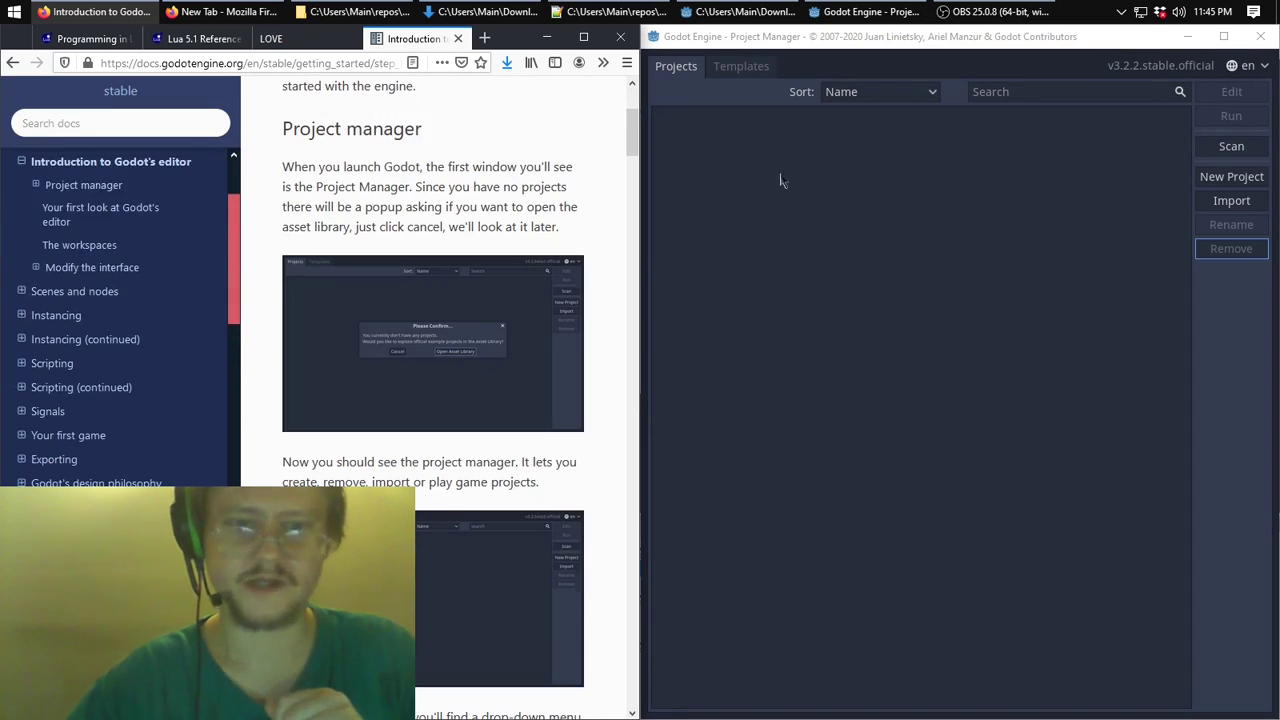
click(815, 40)
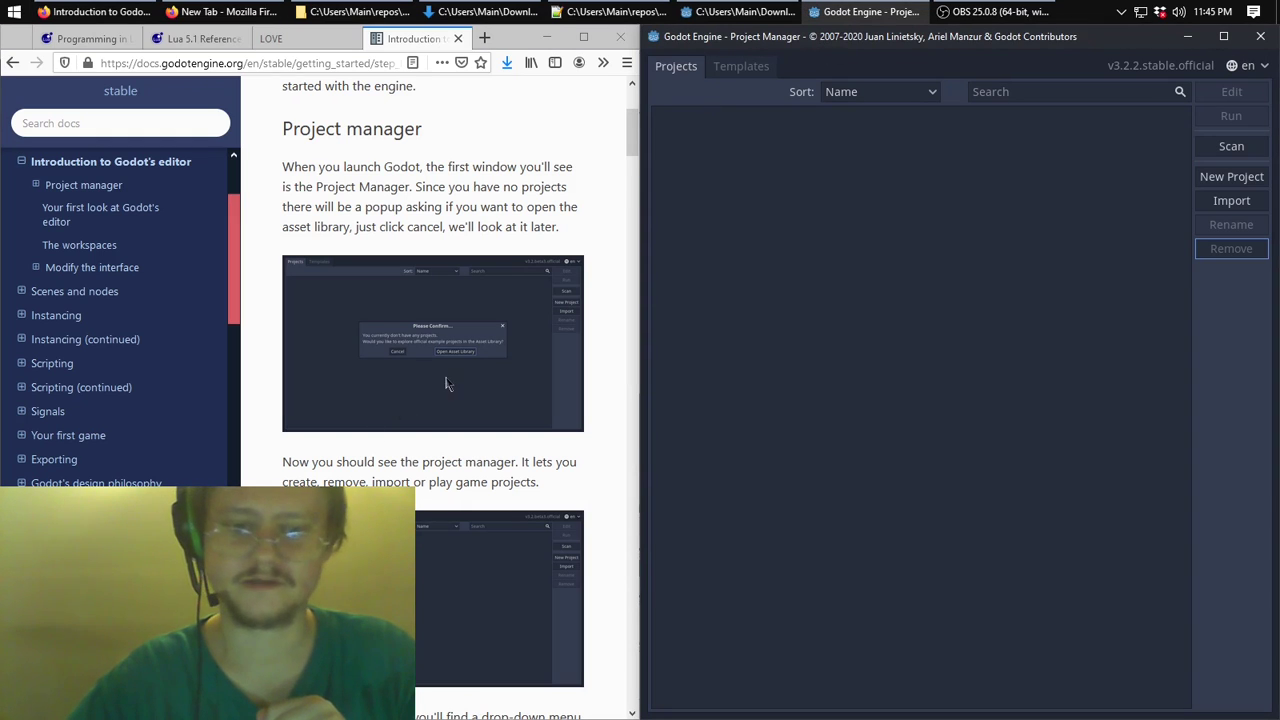
scroll(447, 383, down, 5)
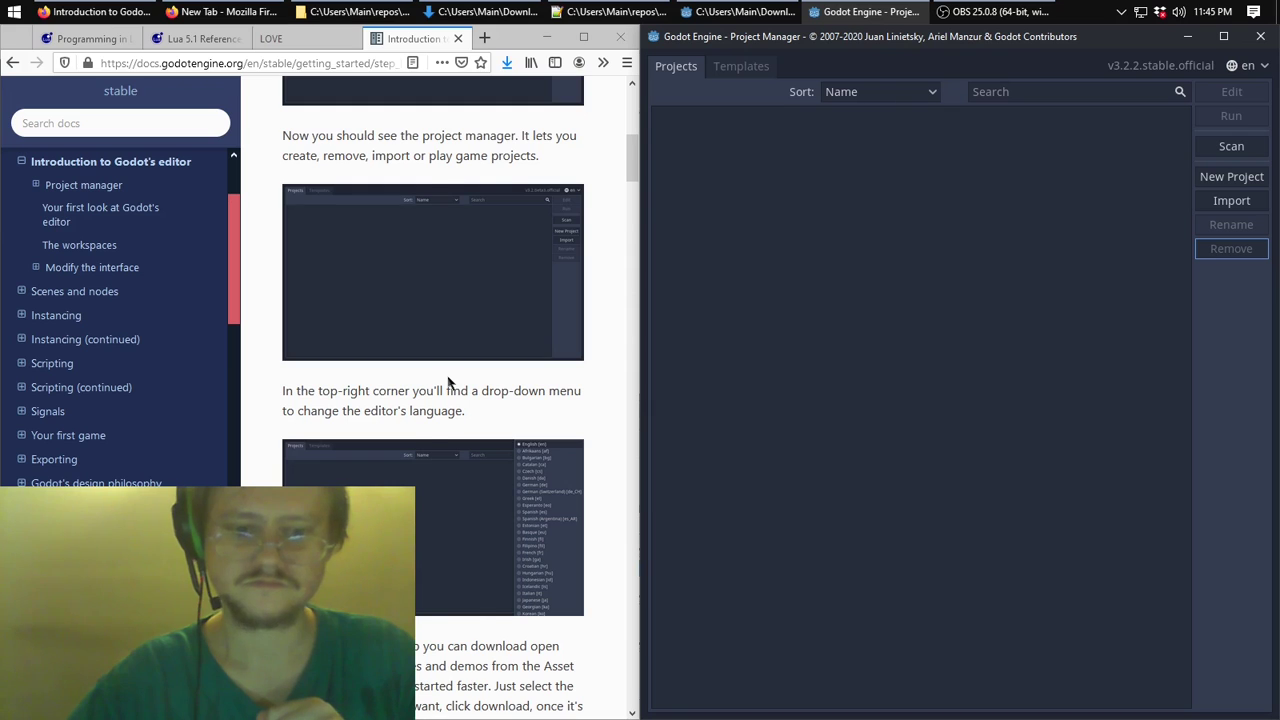
scroll(447, 383, down, 1)
click(1250, 65)
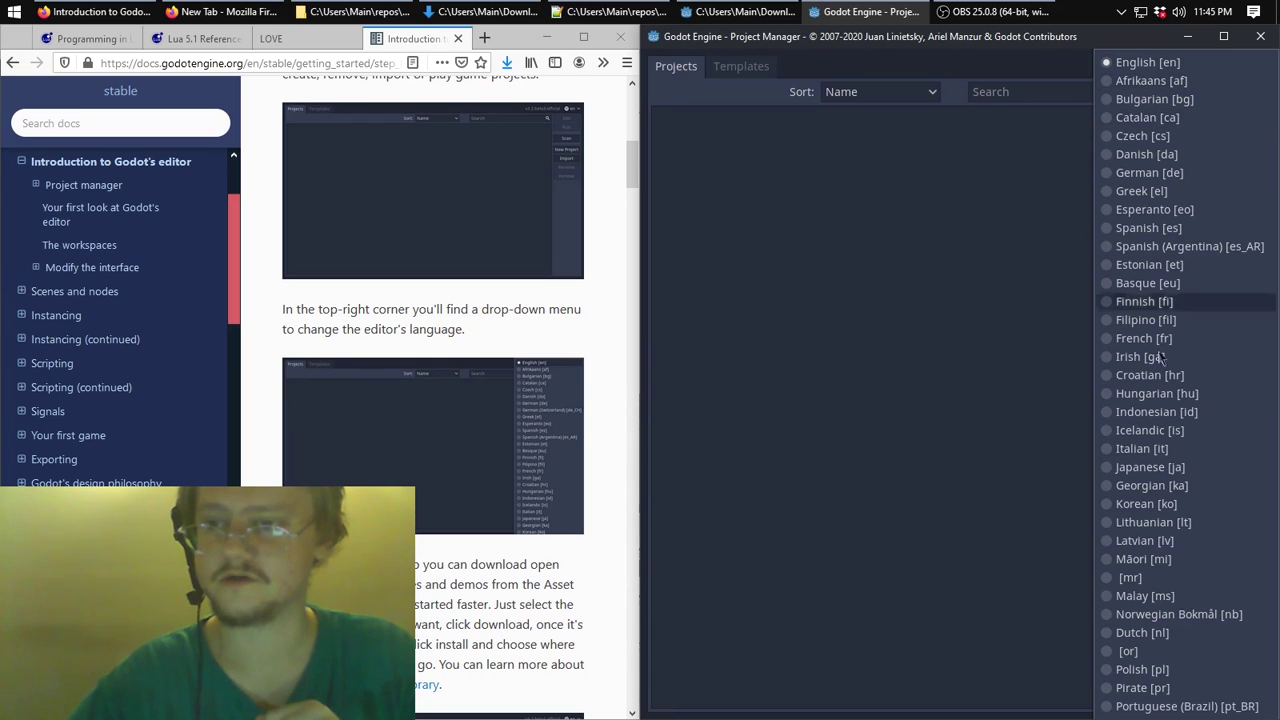
click(860, 297)
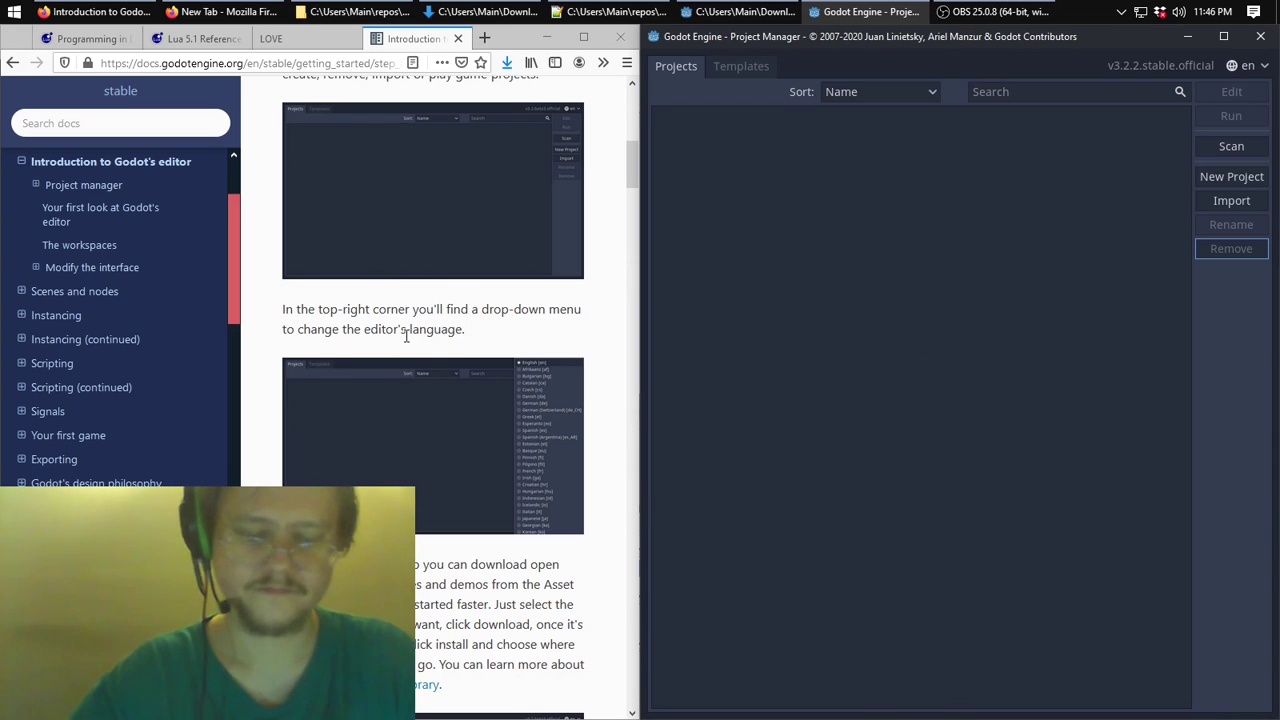
click(741, 67)
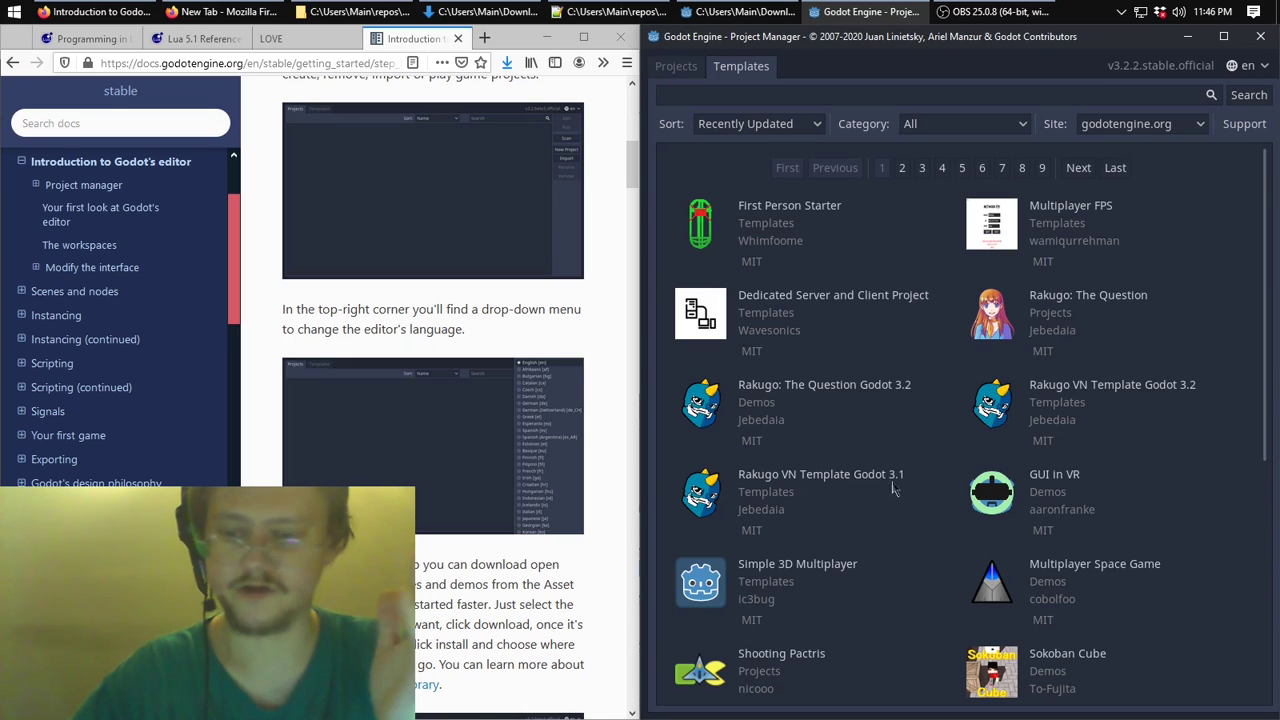
scroll(877, 414, down, 5)
scroll(877, 420, up, 3)
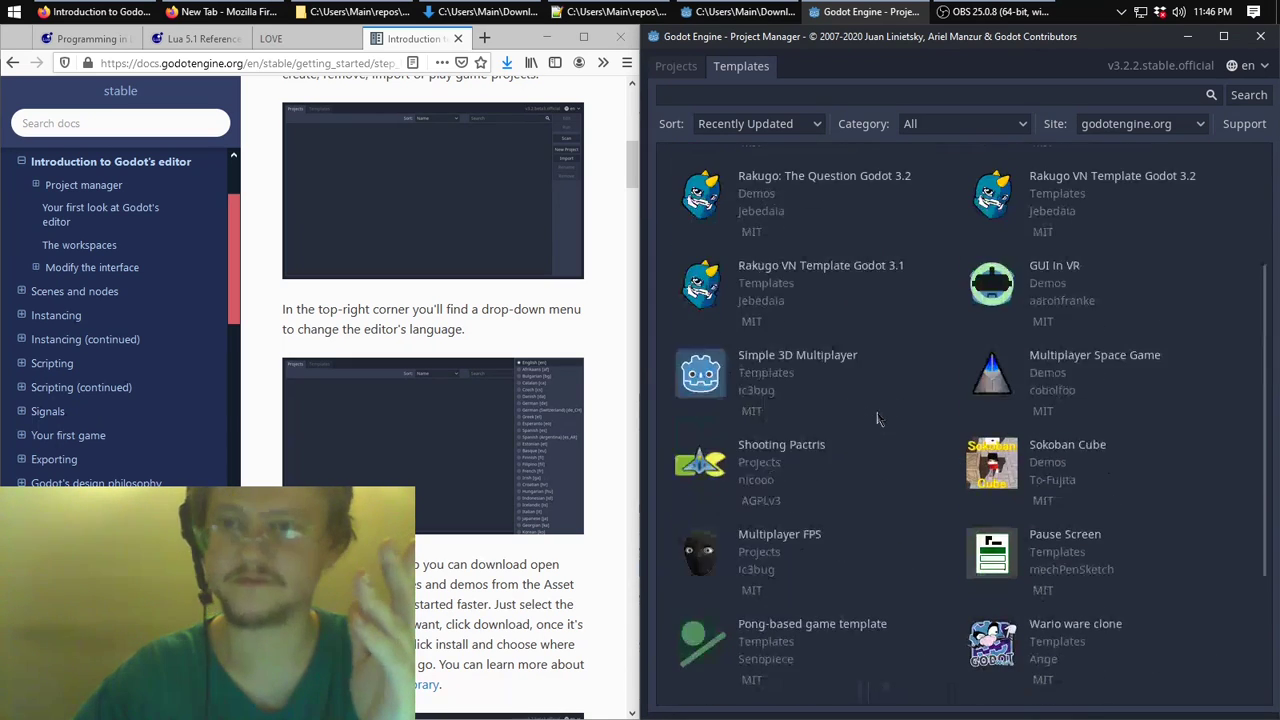
scroll(877, 420, up, 3)
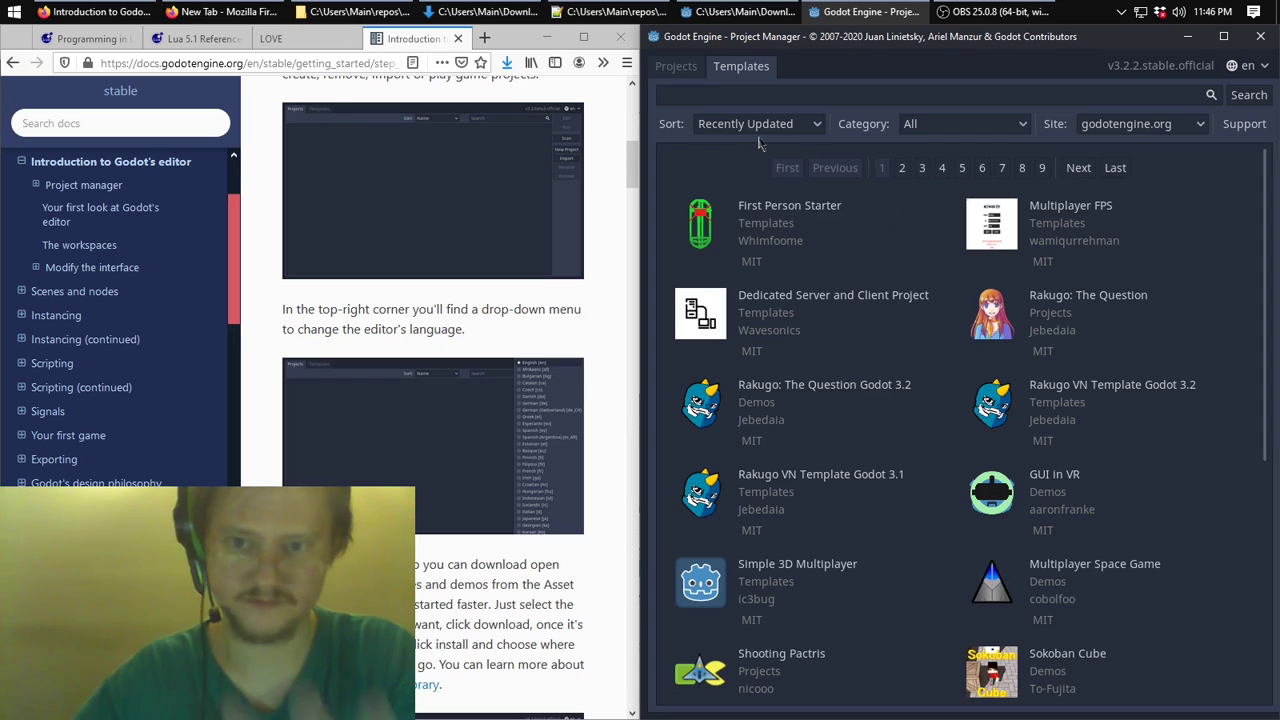
click(689, 72)
click(745, 68)
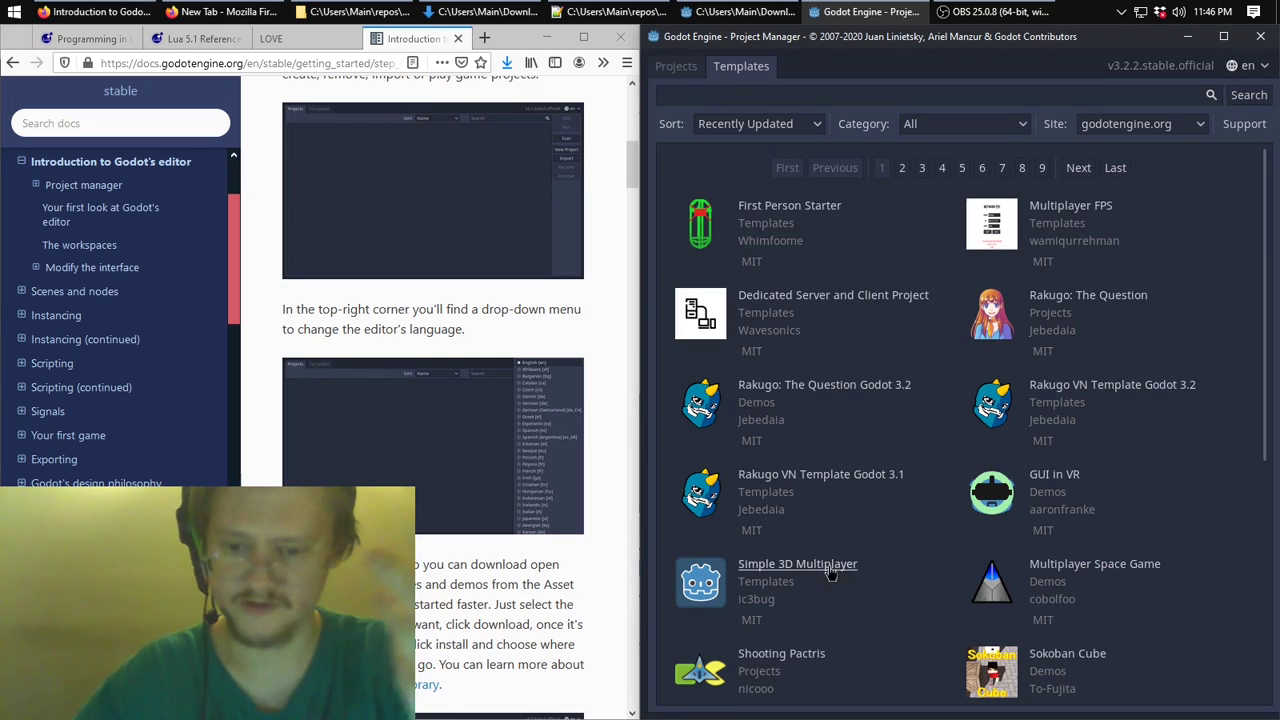
click(803, 660)
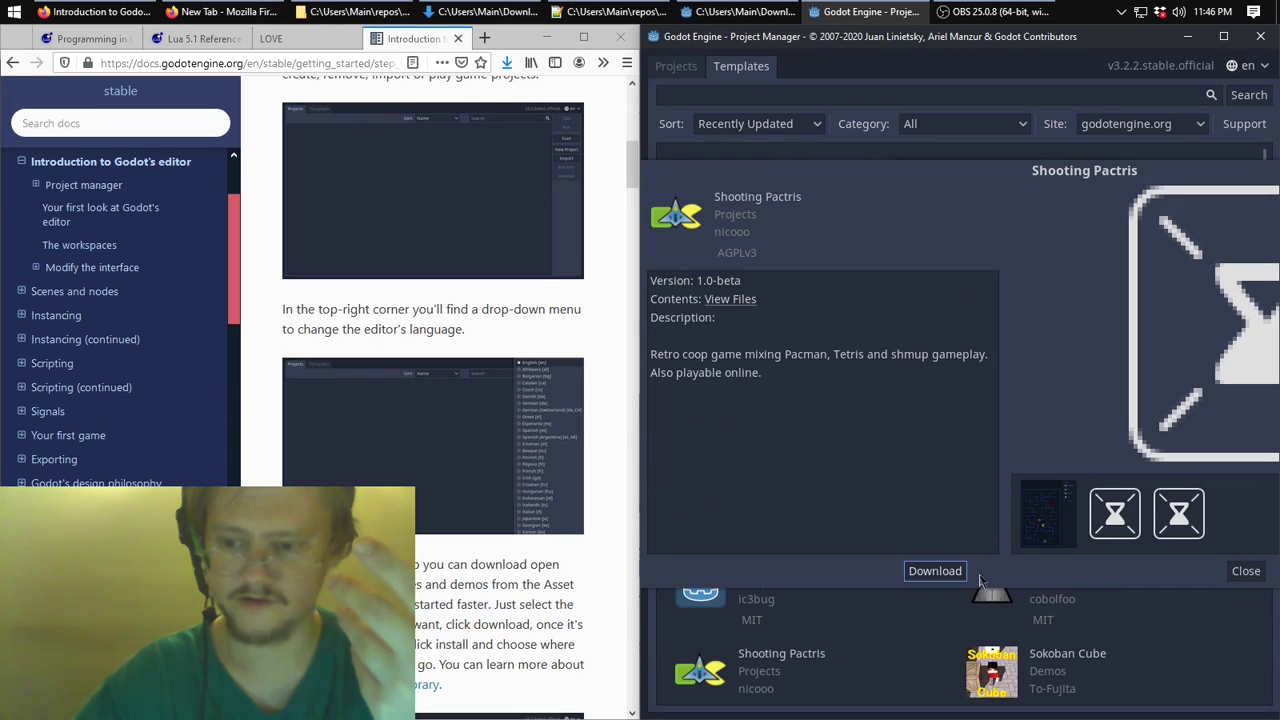
click(1245, 571)
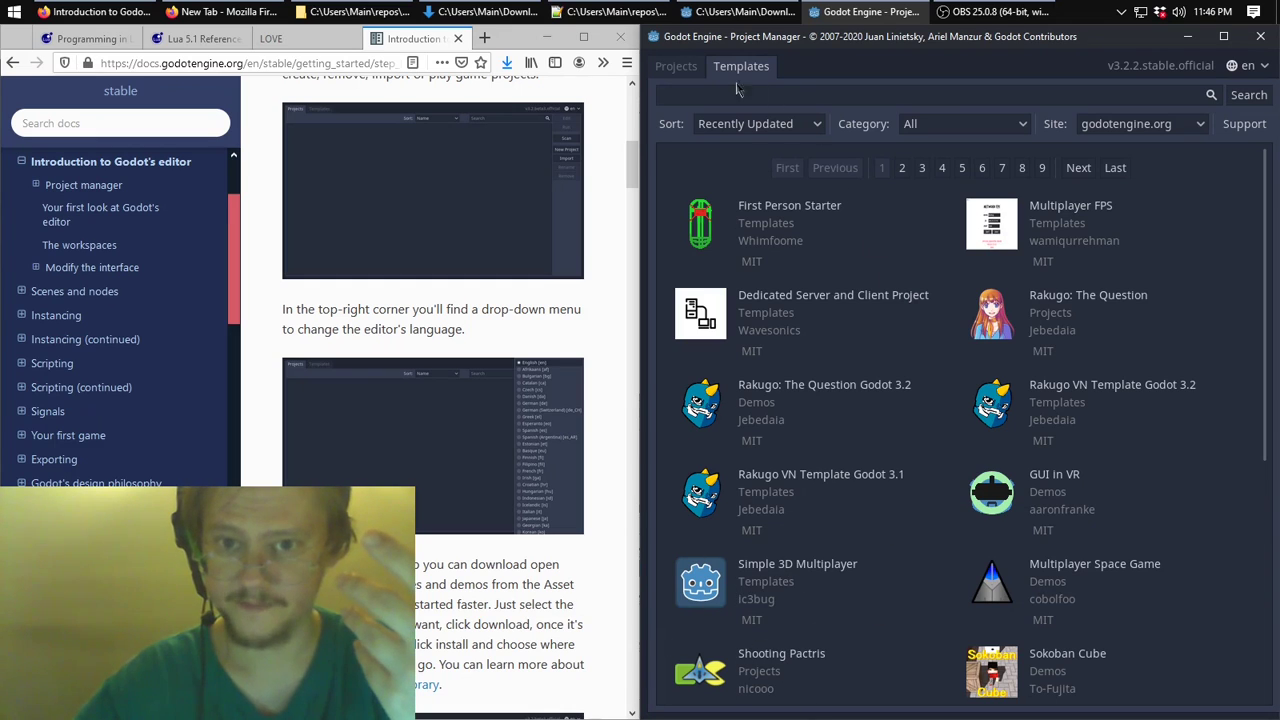
click(678, 67)
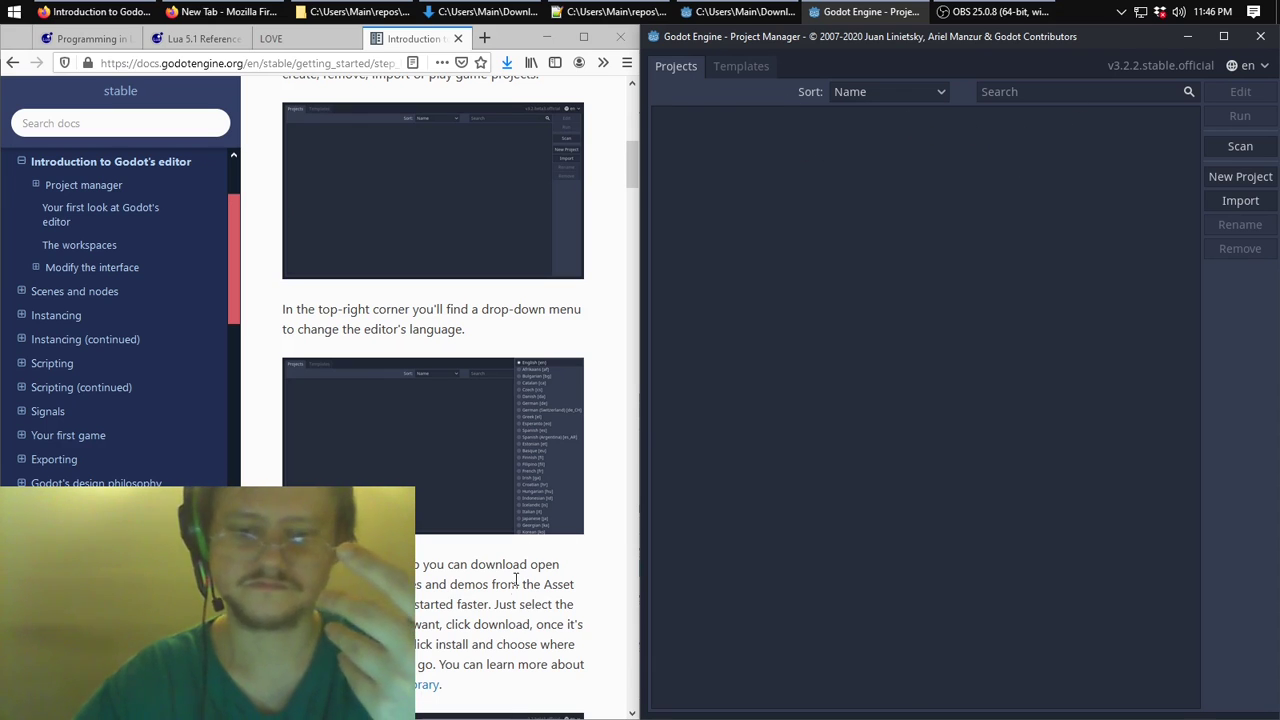
Scroll the docs page down to the 'Create or import a project' heading.
scroll(551, 483, down, 3)
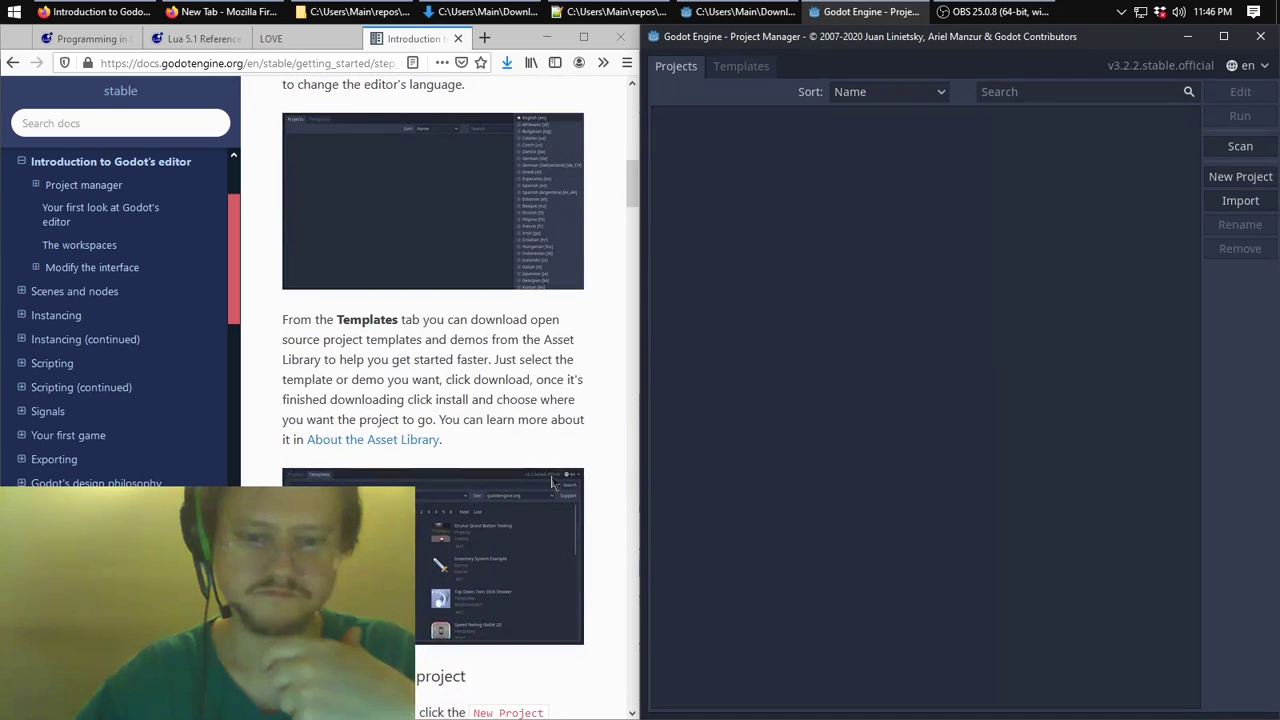
scroll(551, 483, down, 2)
scroll(551, 483, down, 1)
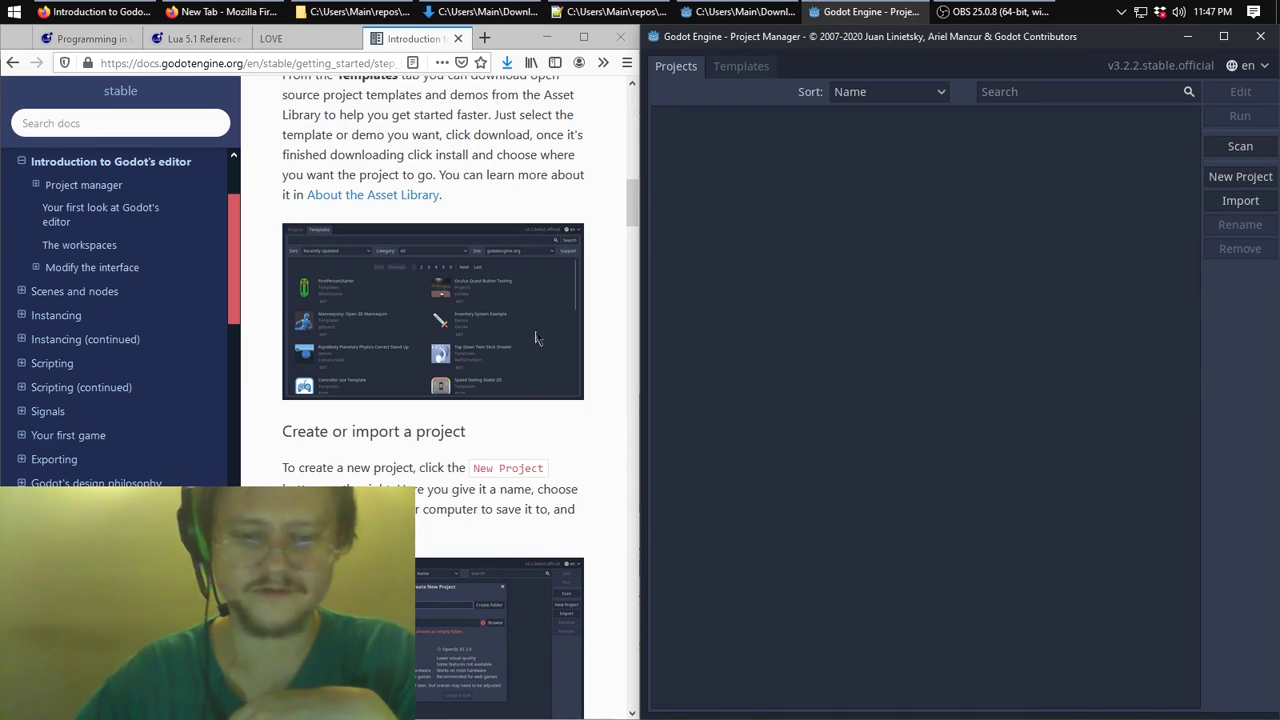
scroll(535, 338, down, 3)
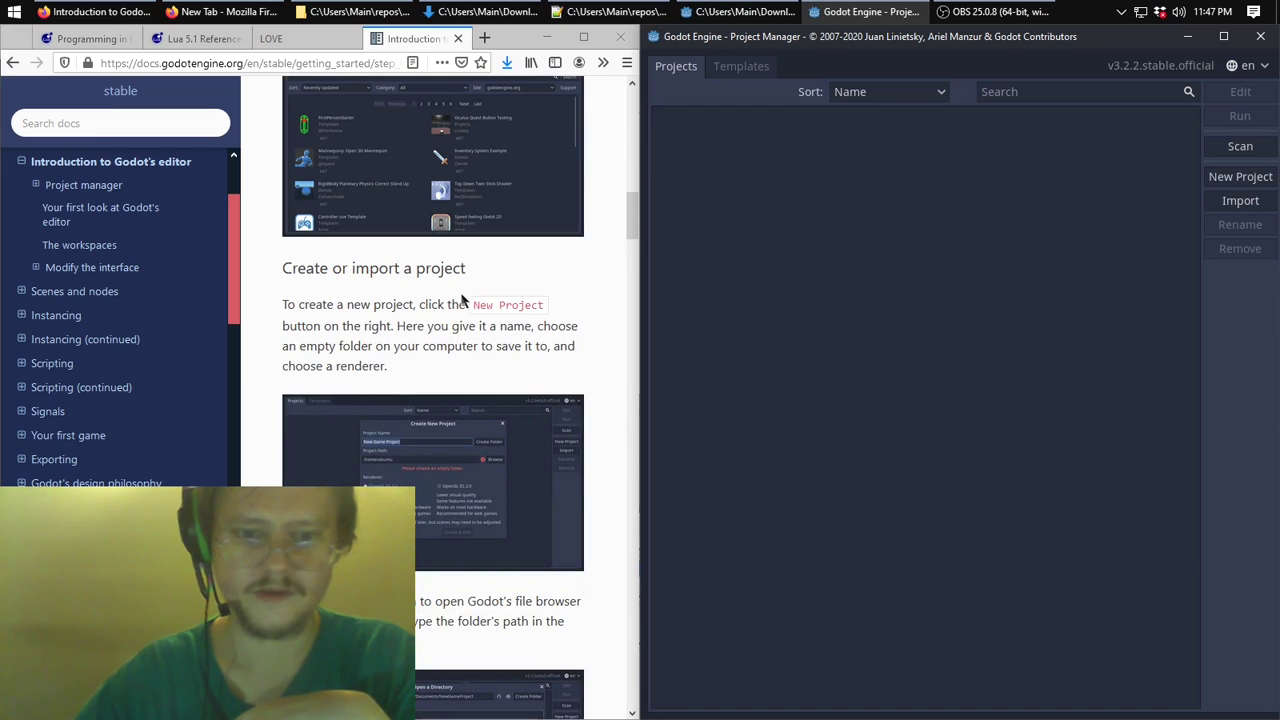
Start a new project and browse its location to the repos/games folder.
click(1247, 184)
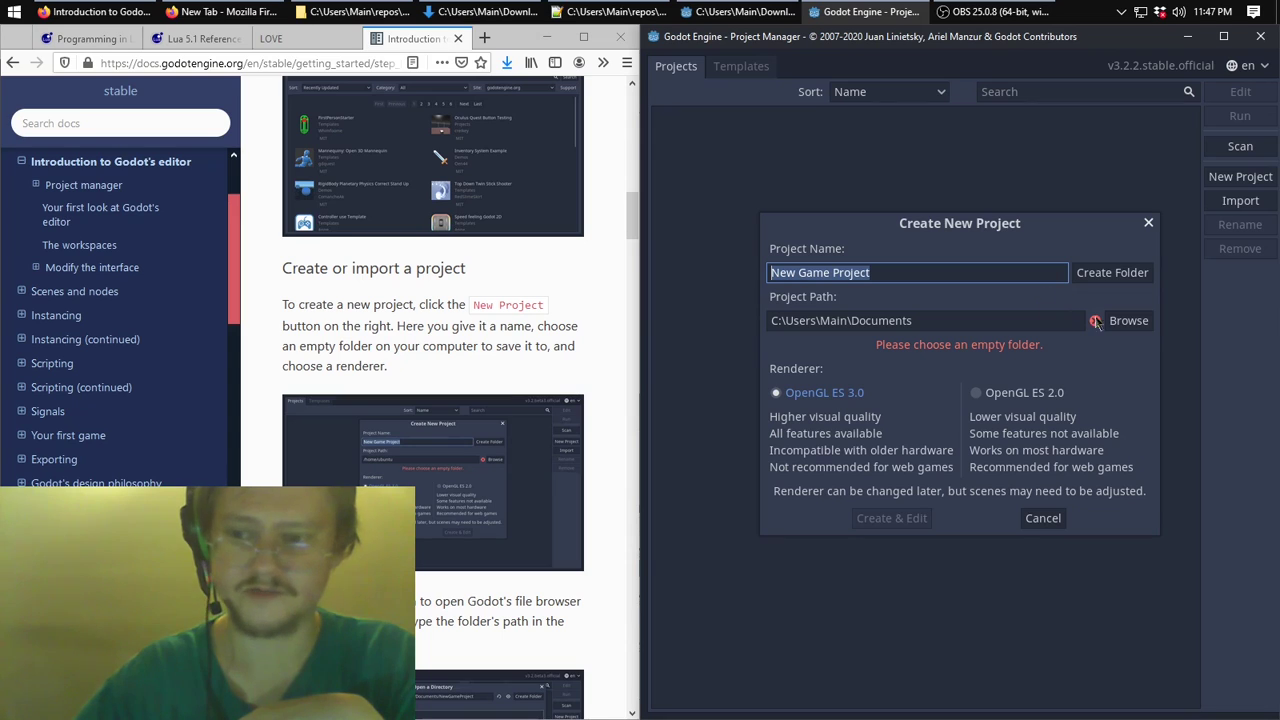
click(1144, 328)
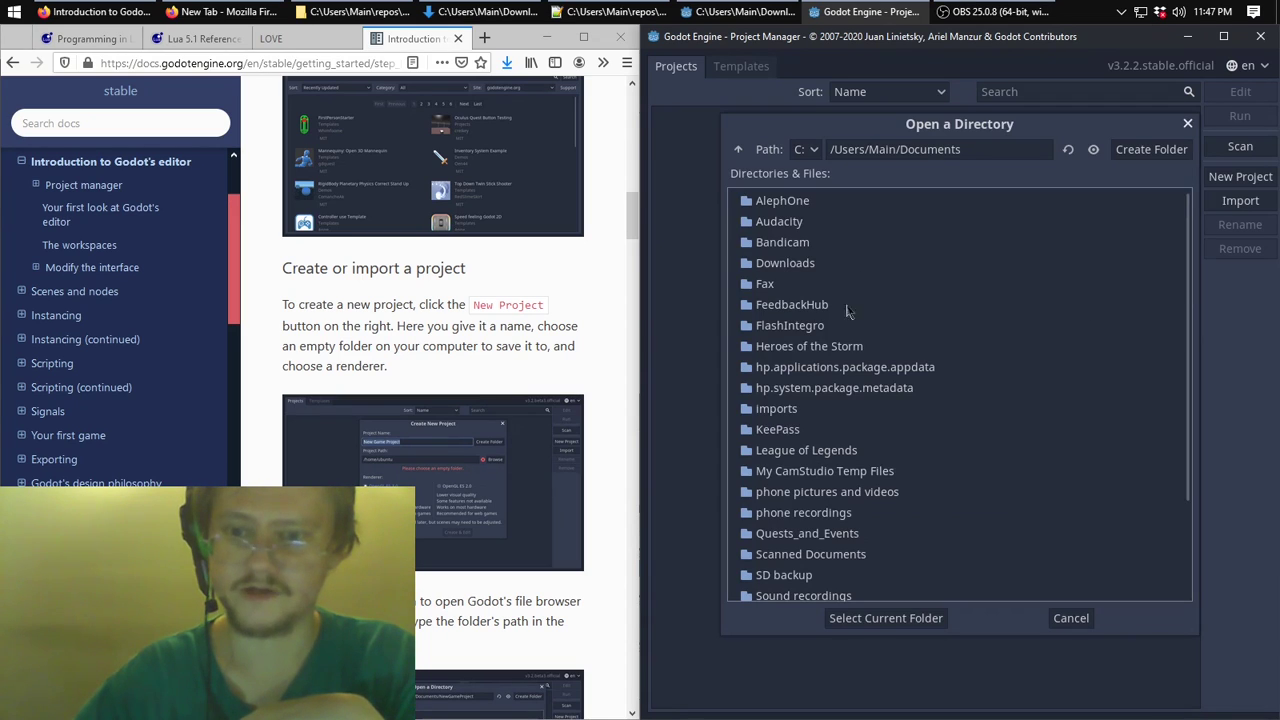
click(968, 149)
double_click(975, 148)
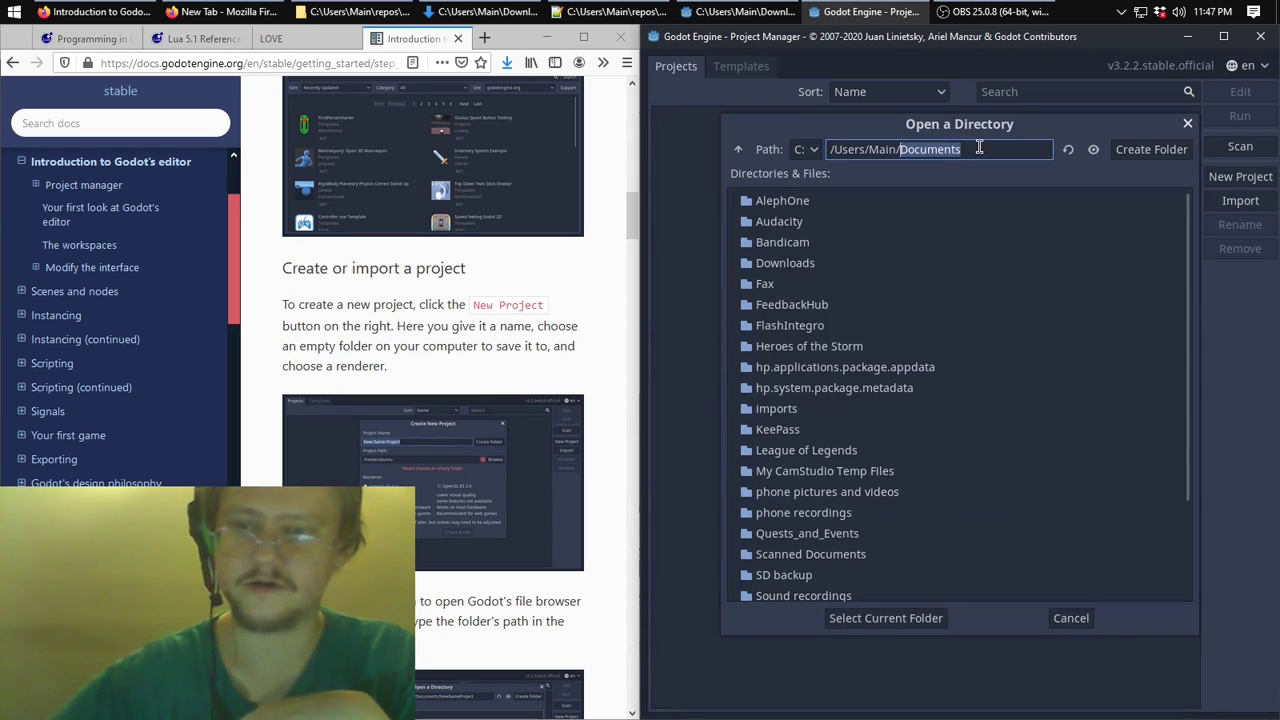
key(BackSpace)
key(Return)
scroll(803, 422, down, 5)
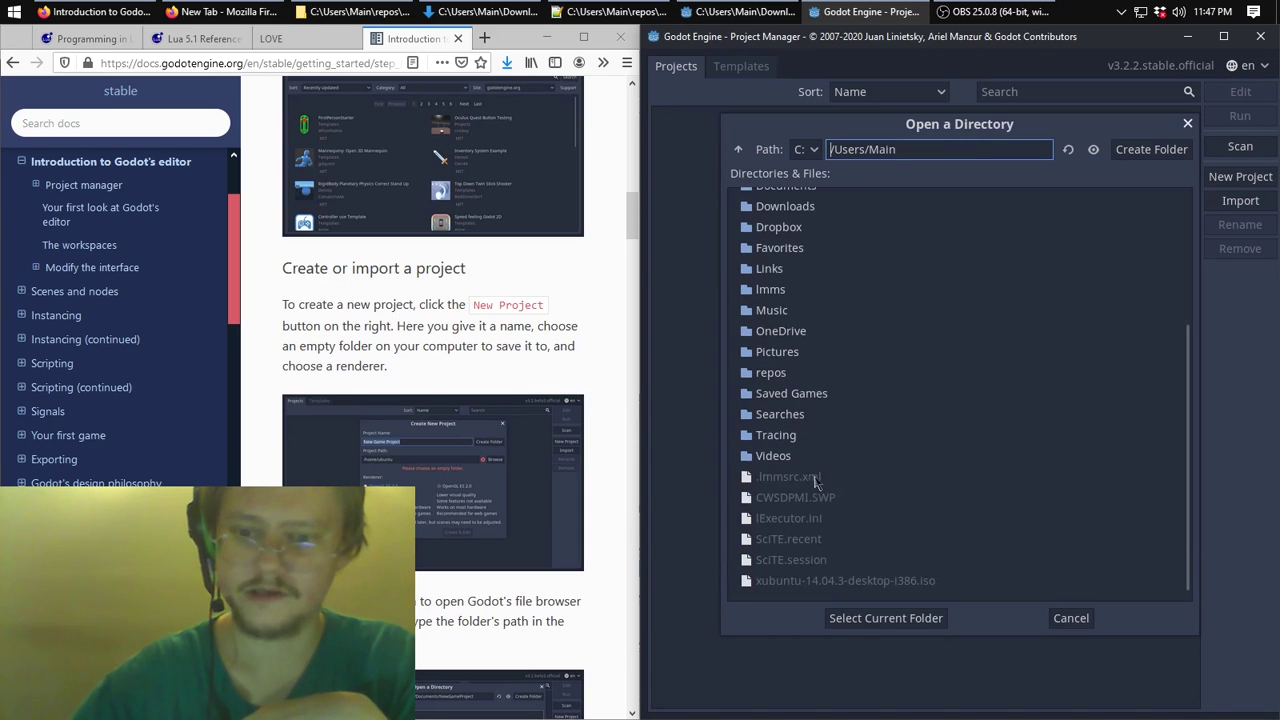
scroll(808, 416, up, 1)
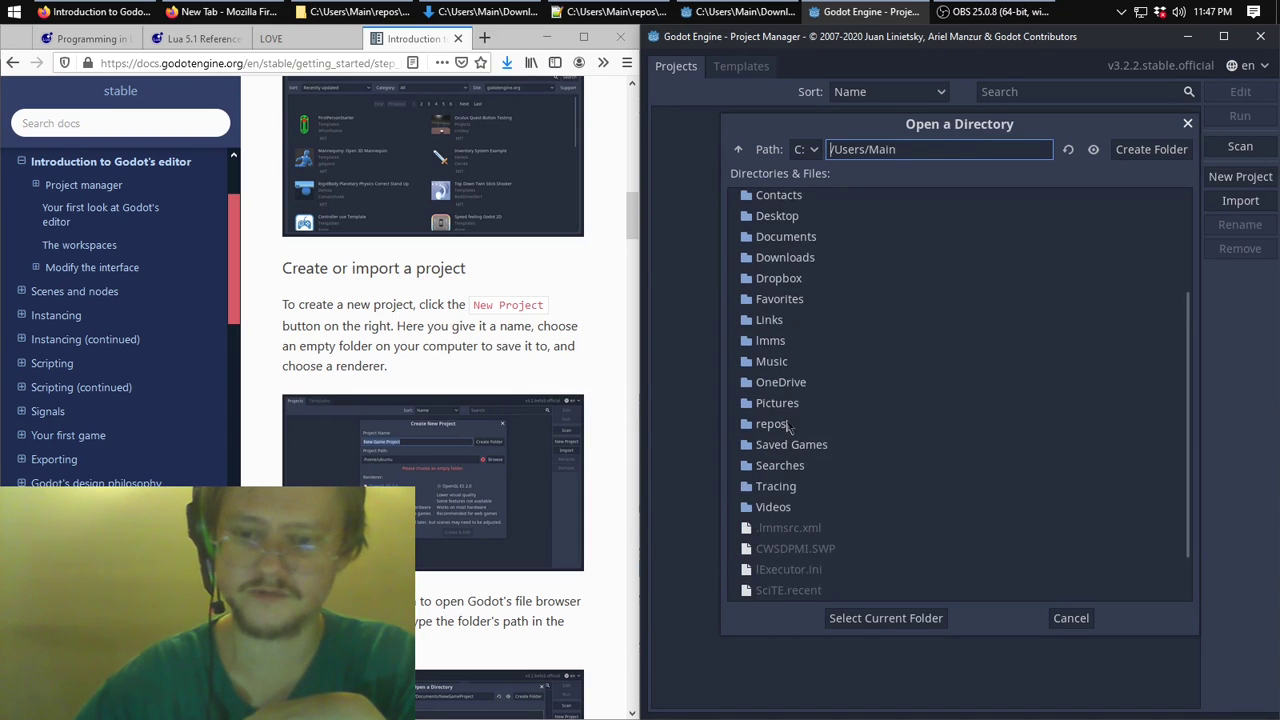
double_click(788, 427)
double_click(788, 264)
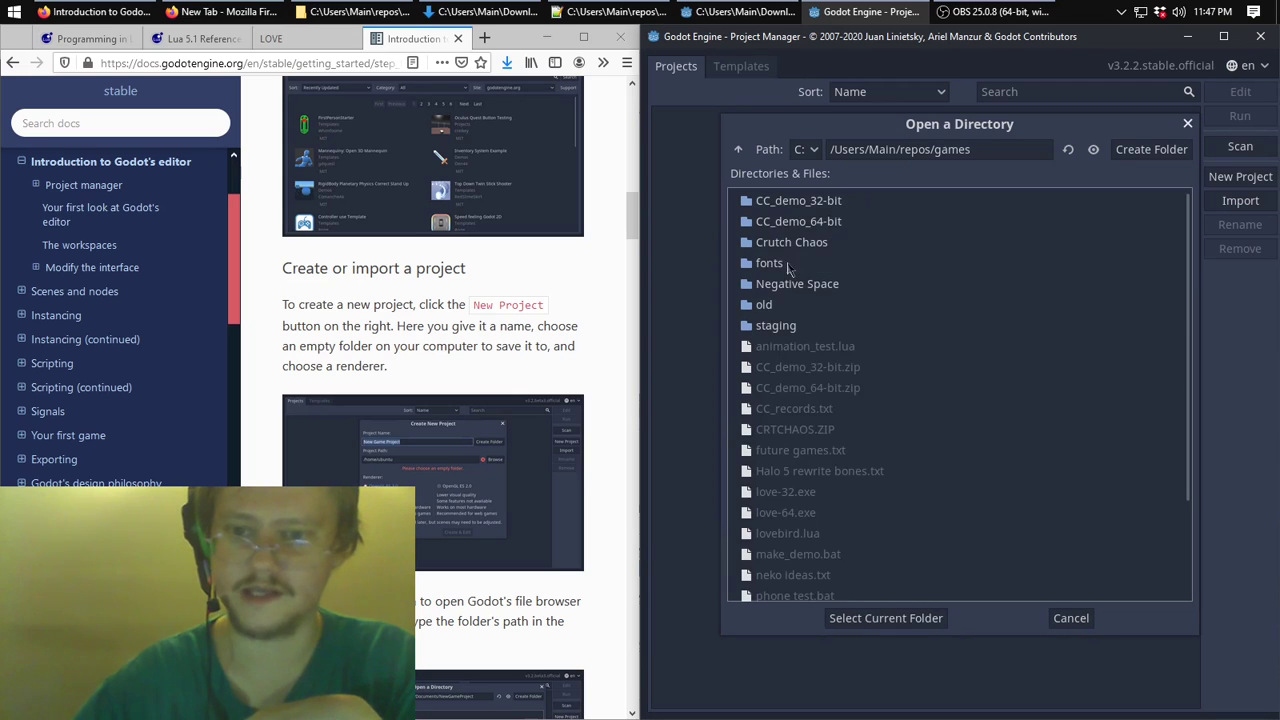
Create a Tutorial_Project folder in games and use it as the project path.
click(1128, 152)
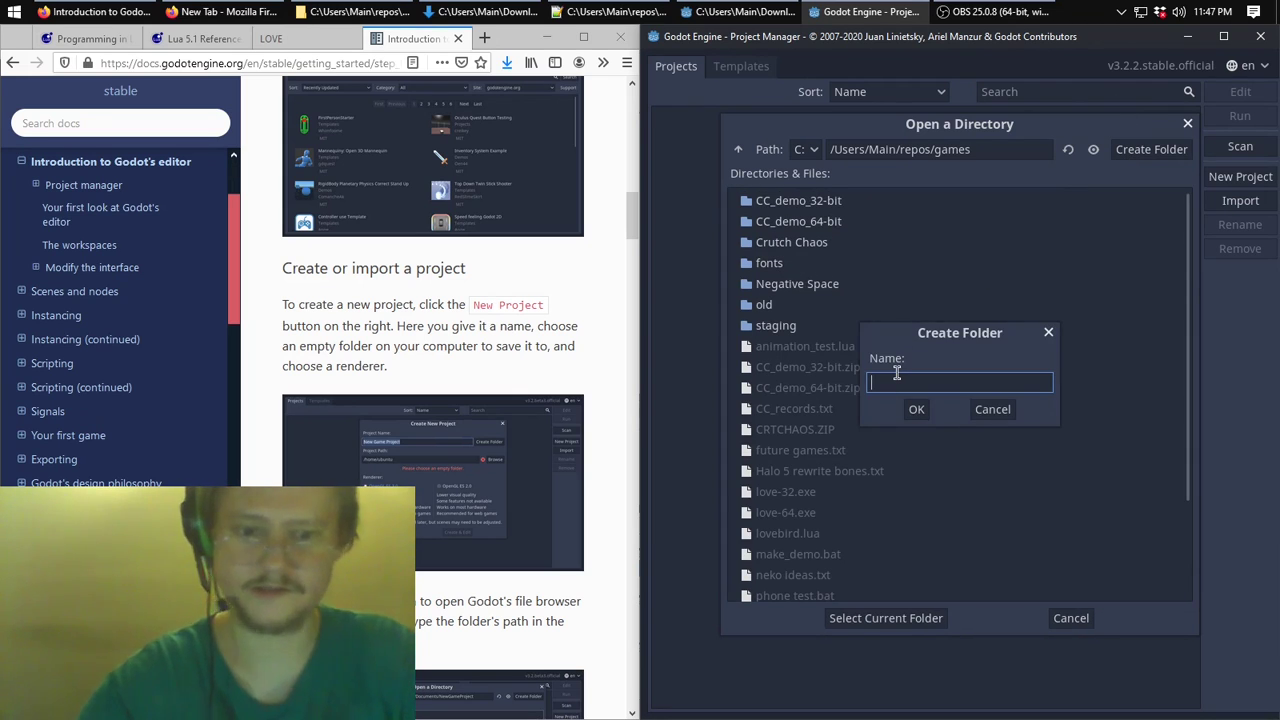
scroll(480, 436, down, 3)
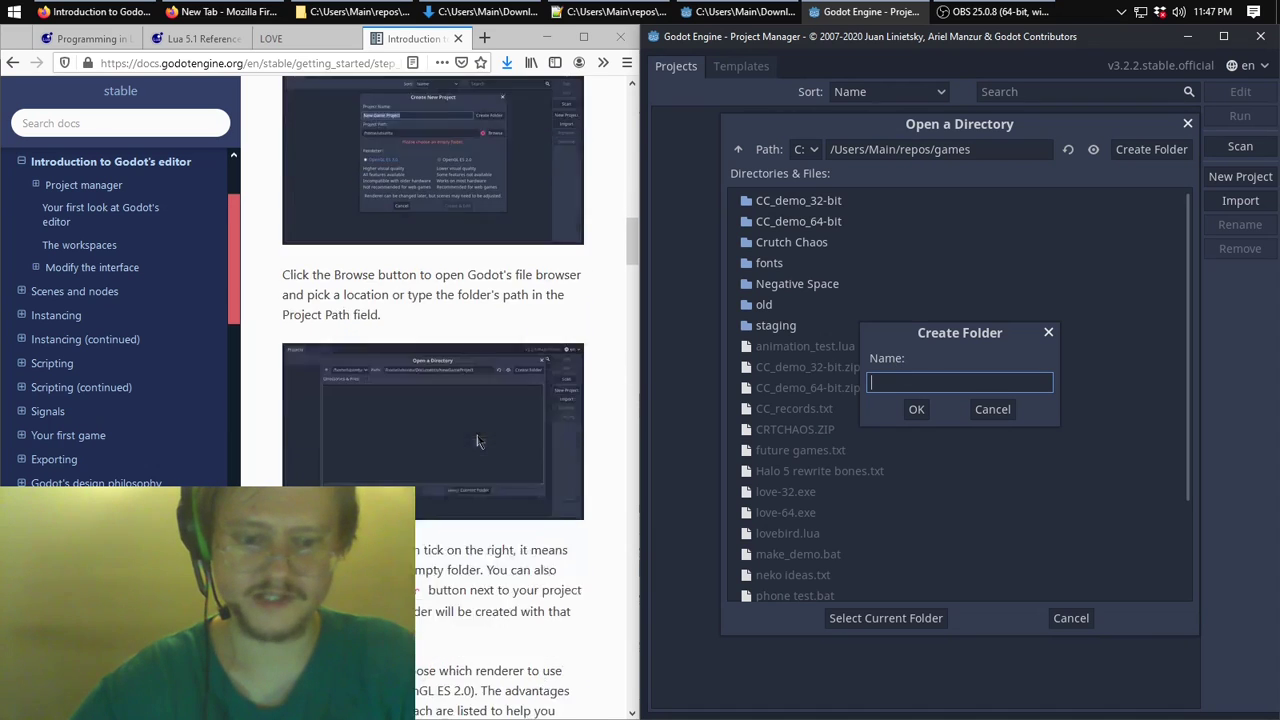
scroll(488, 374, down, 1)
scroll(440, 425, up, 3)
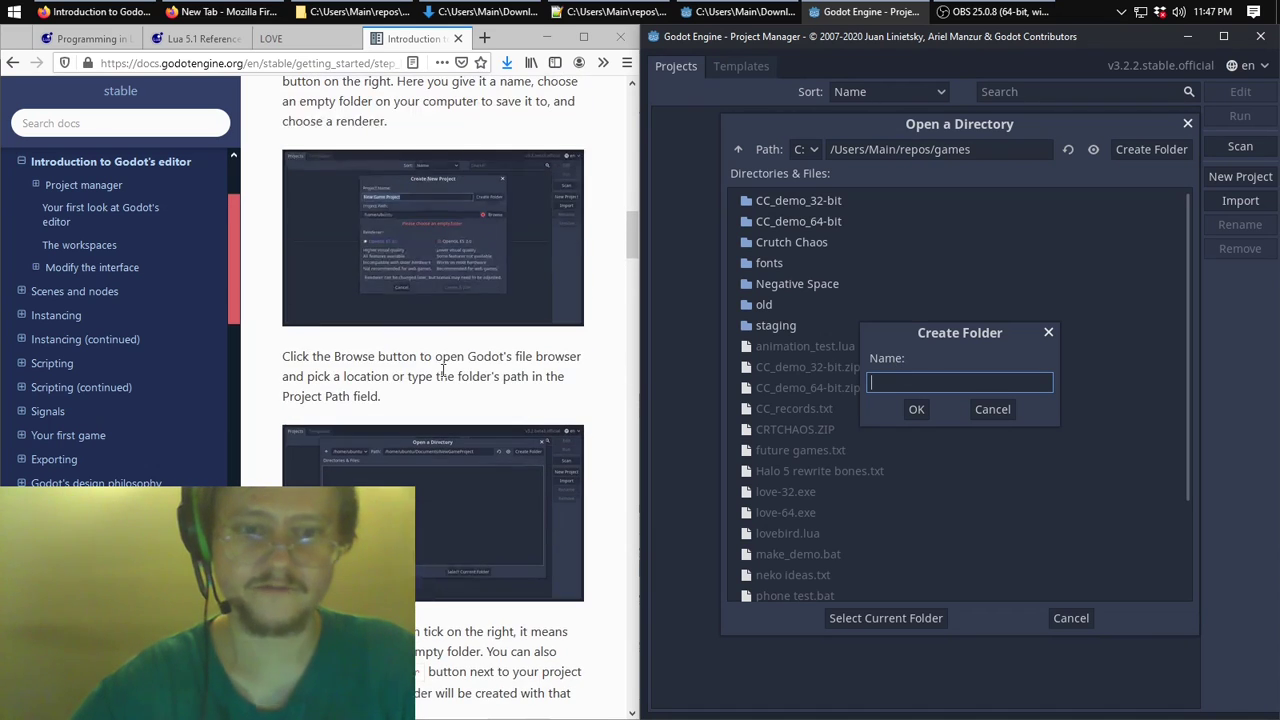
scroll(406, 372, down, 1)
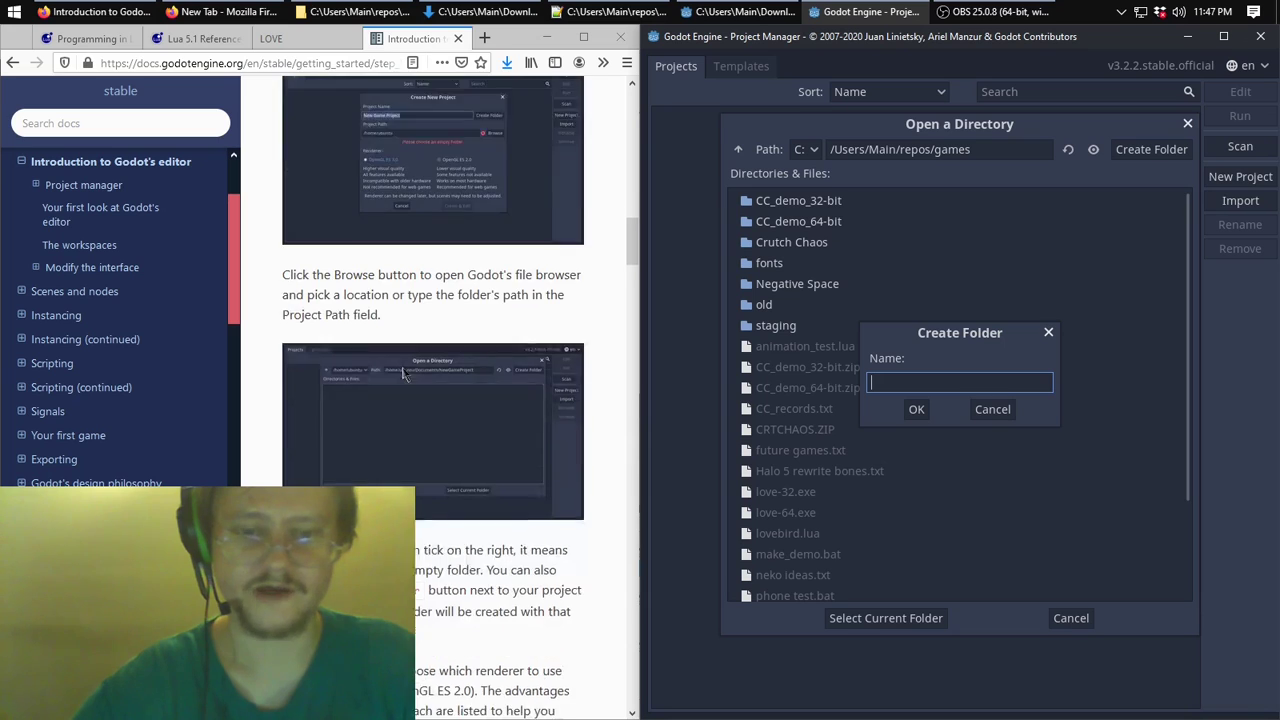
scroll(420, 262, down, 1)
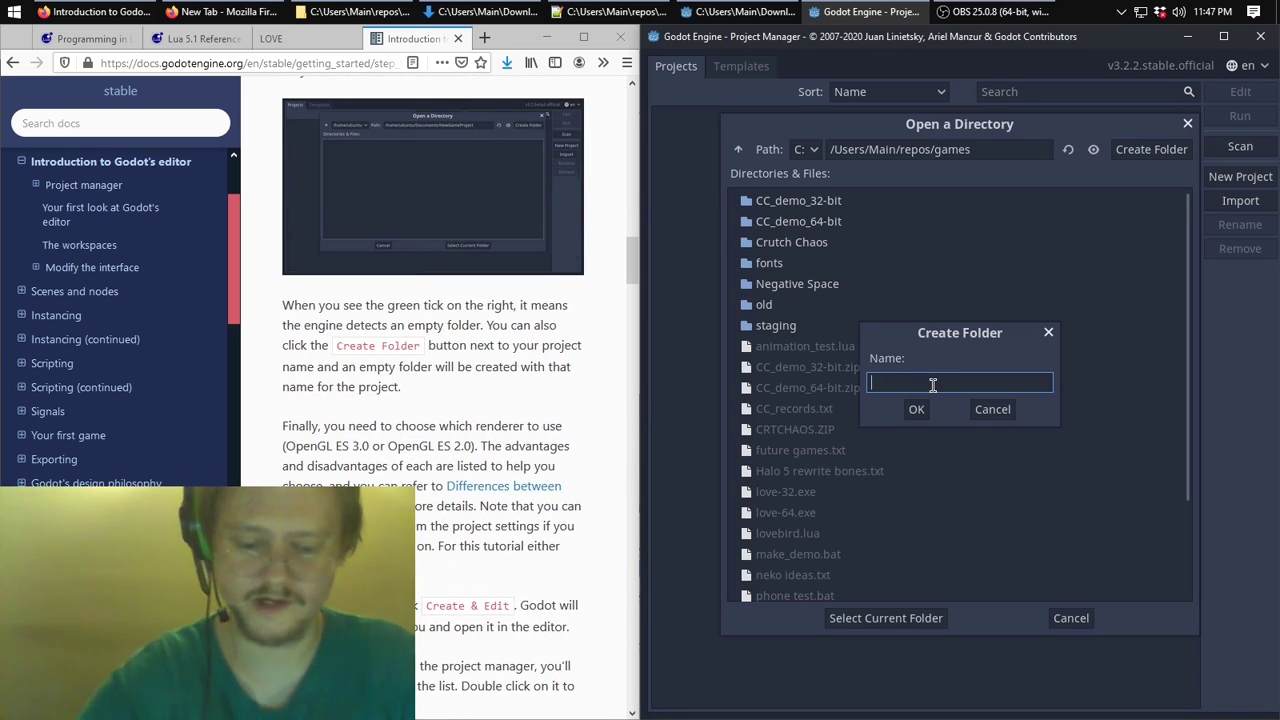
text(Tutor)
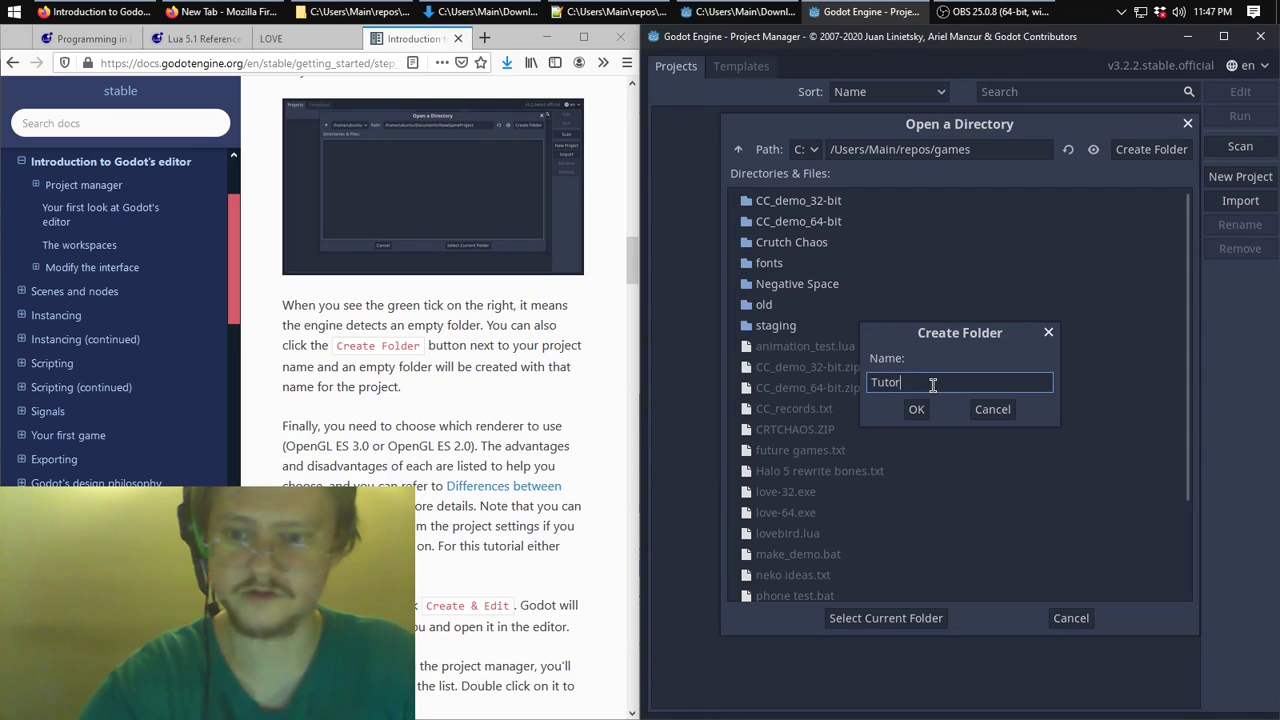
text(ial_projec)
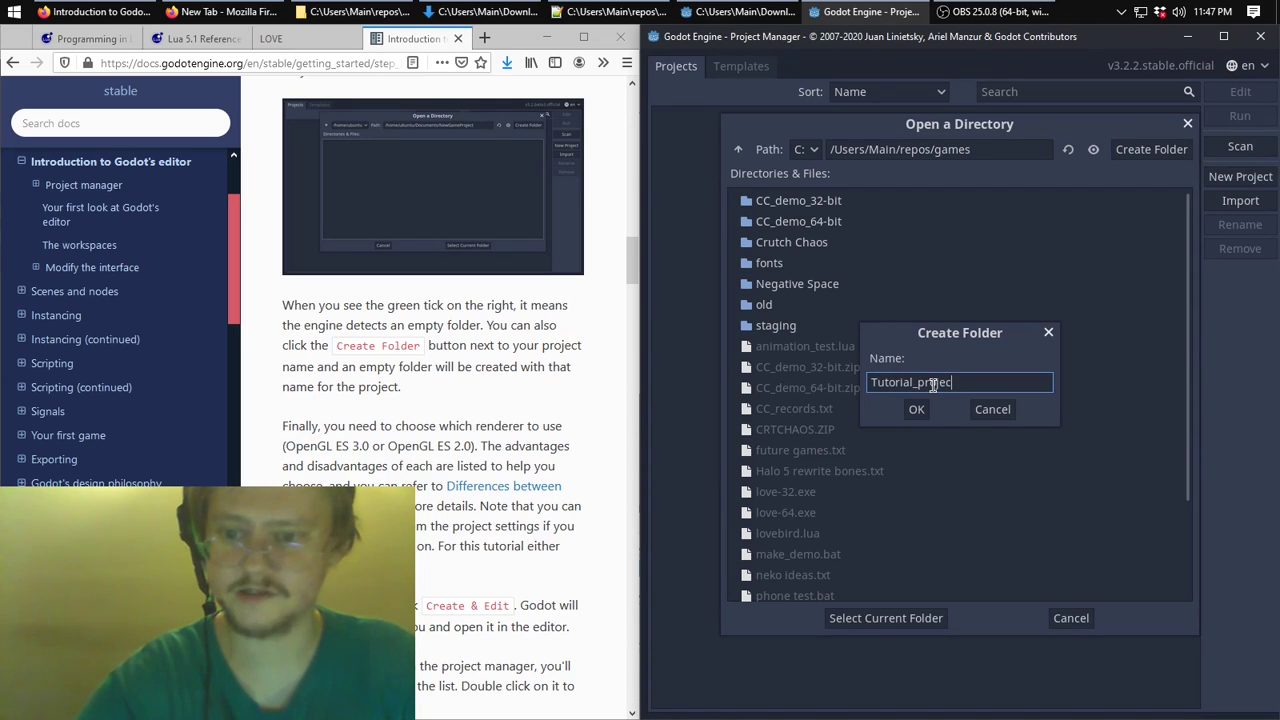
text(t)
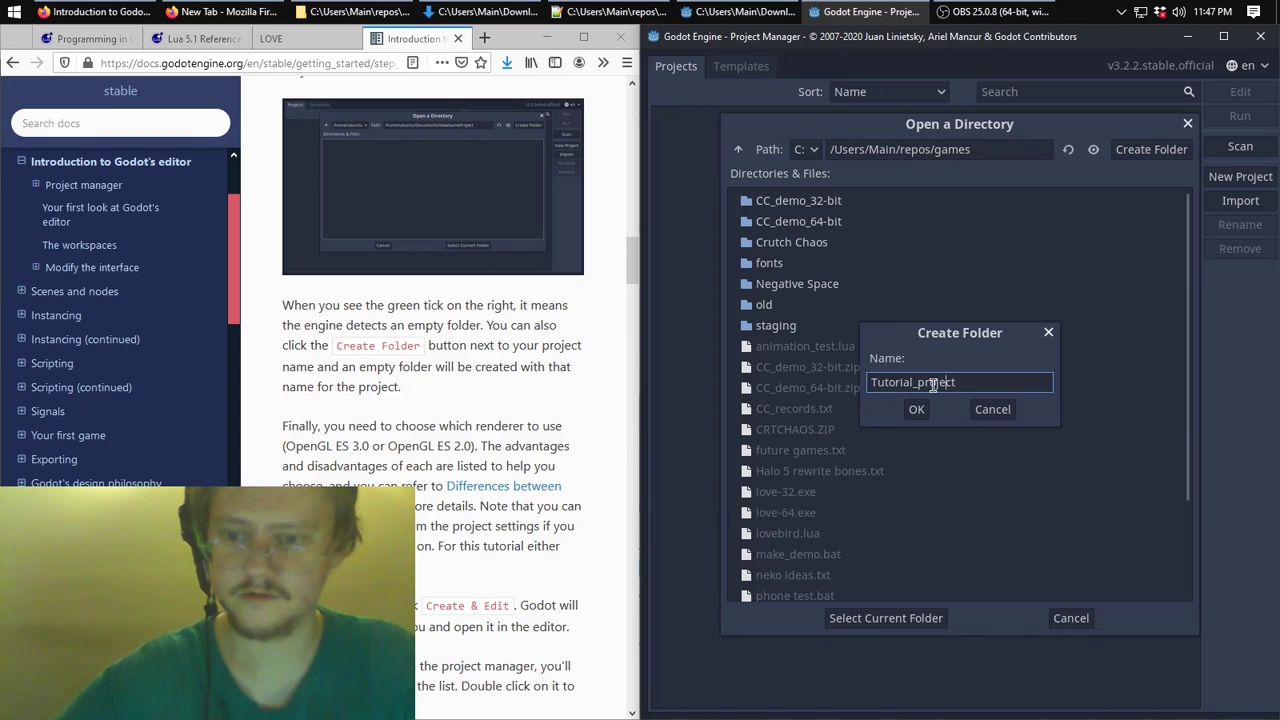
click(925, 384)
key(BackSpace)
text(P)
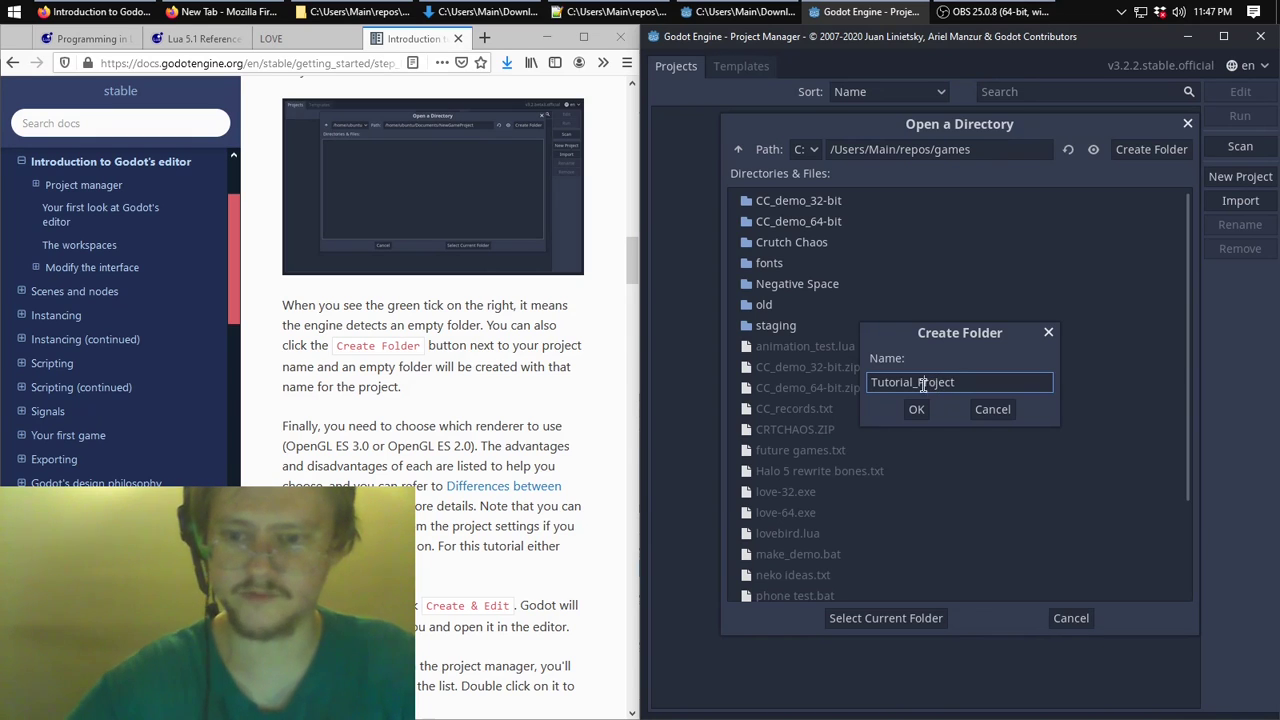
click(917, 410)
click(882, 618)
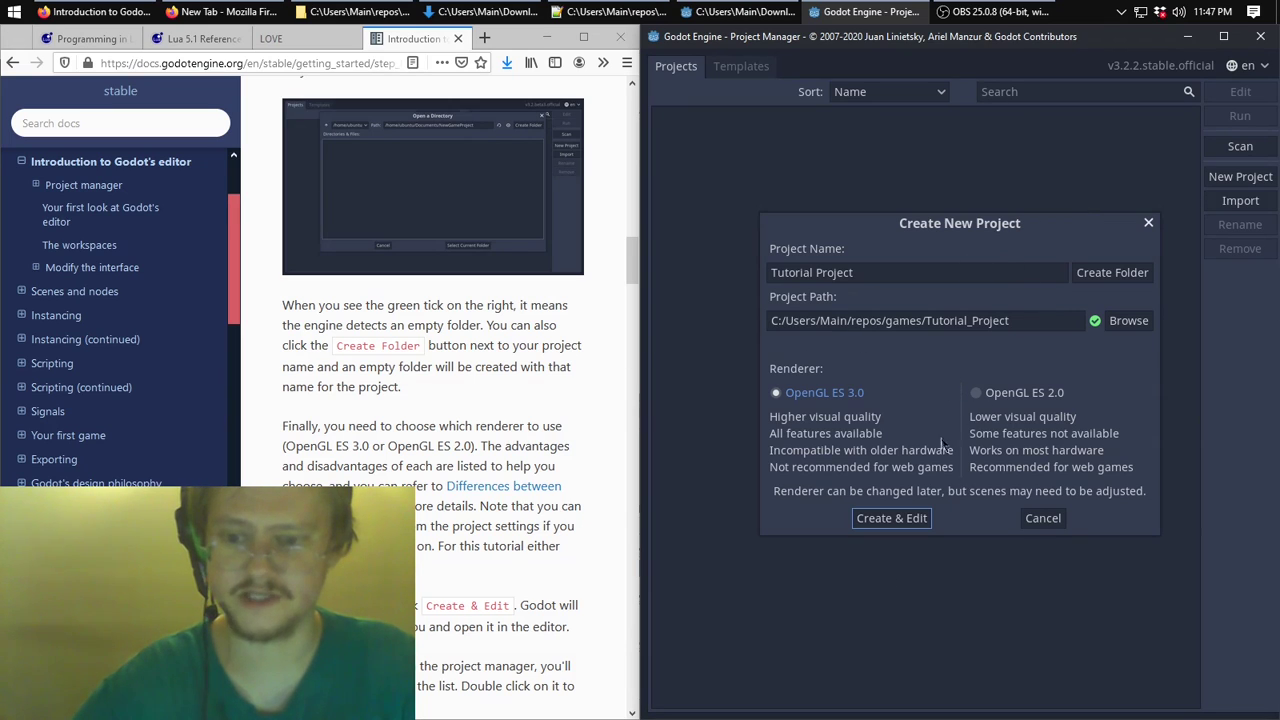
Keep the OpenGL ES 3.0 renderer and create the project, opening it for editing.
scroll(537, 462, down, 3)
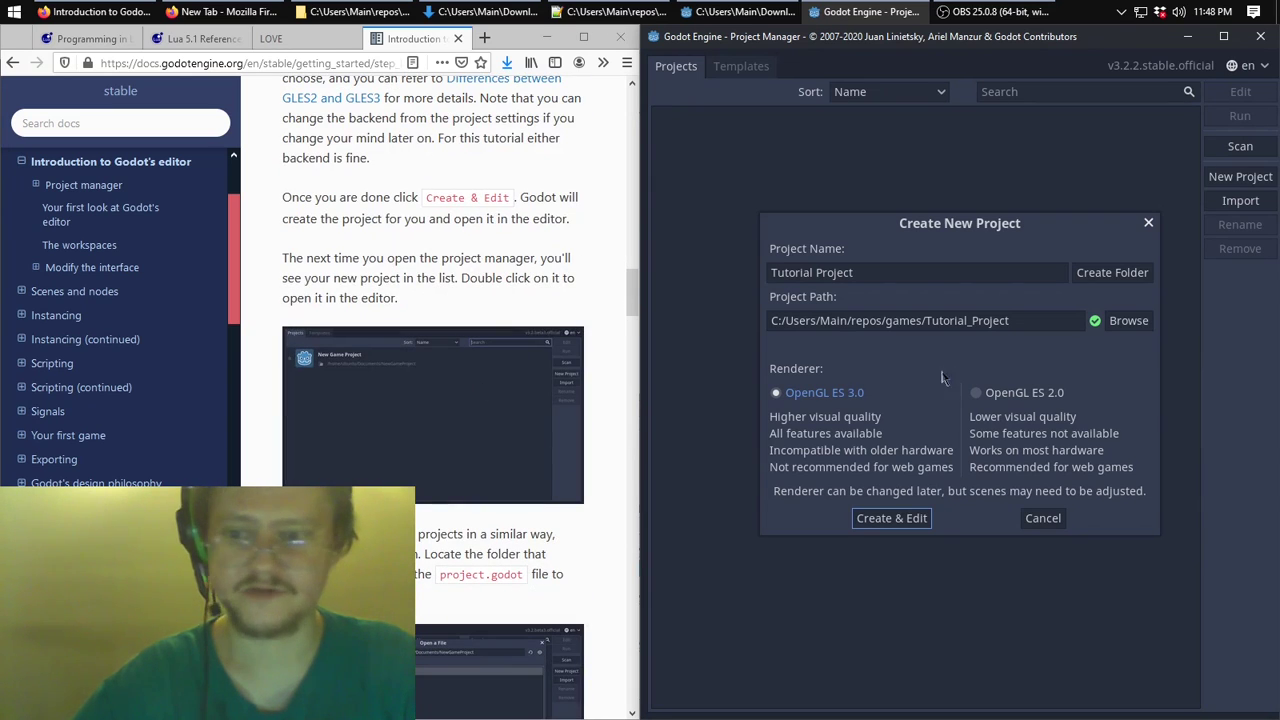
click(999, 400)
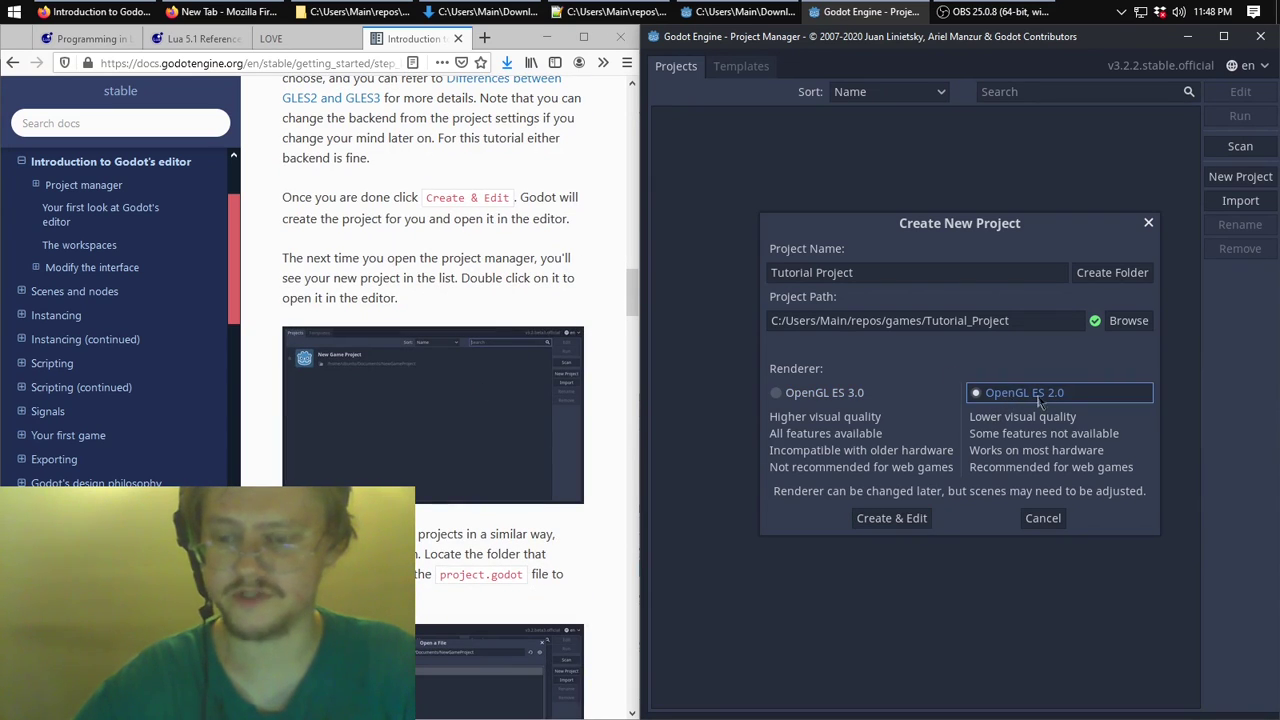
click(828, 398)
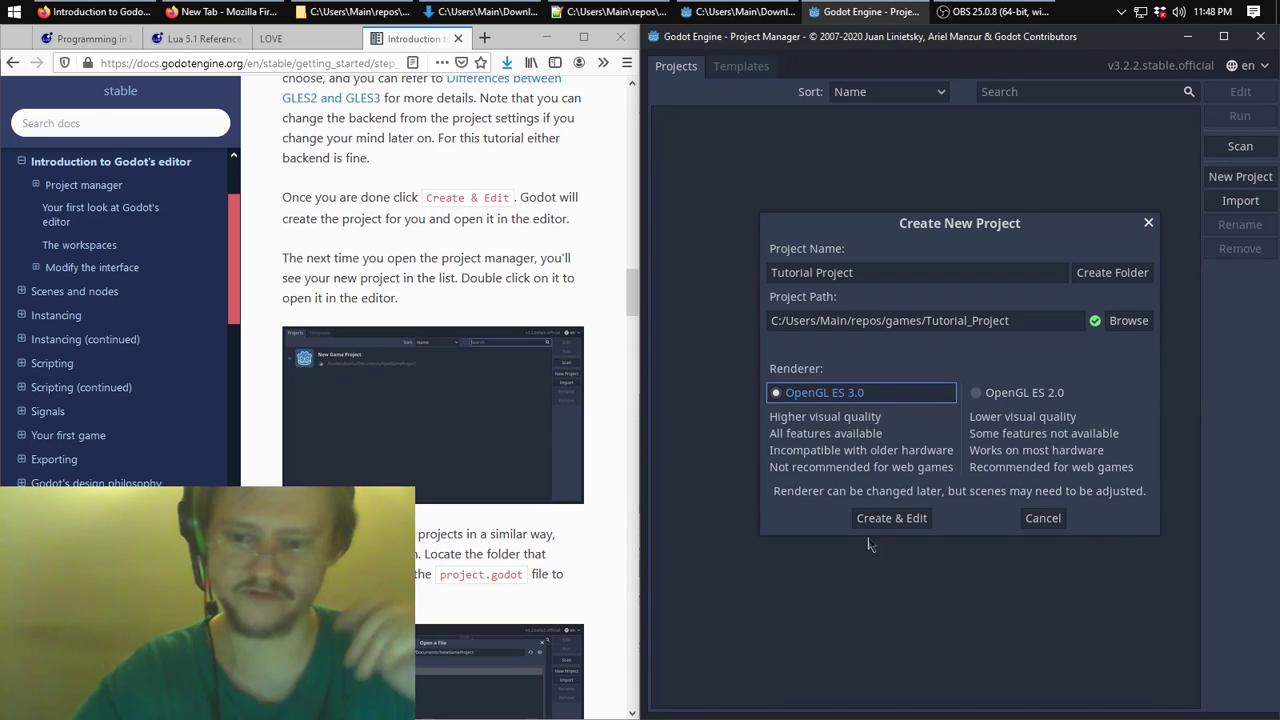
click(891, 518)
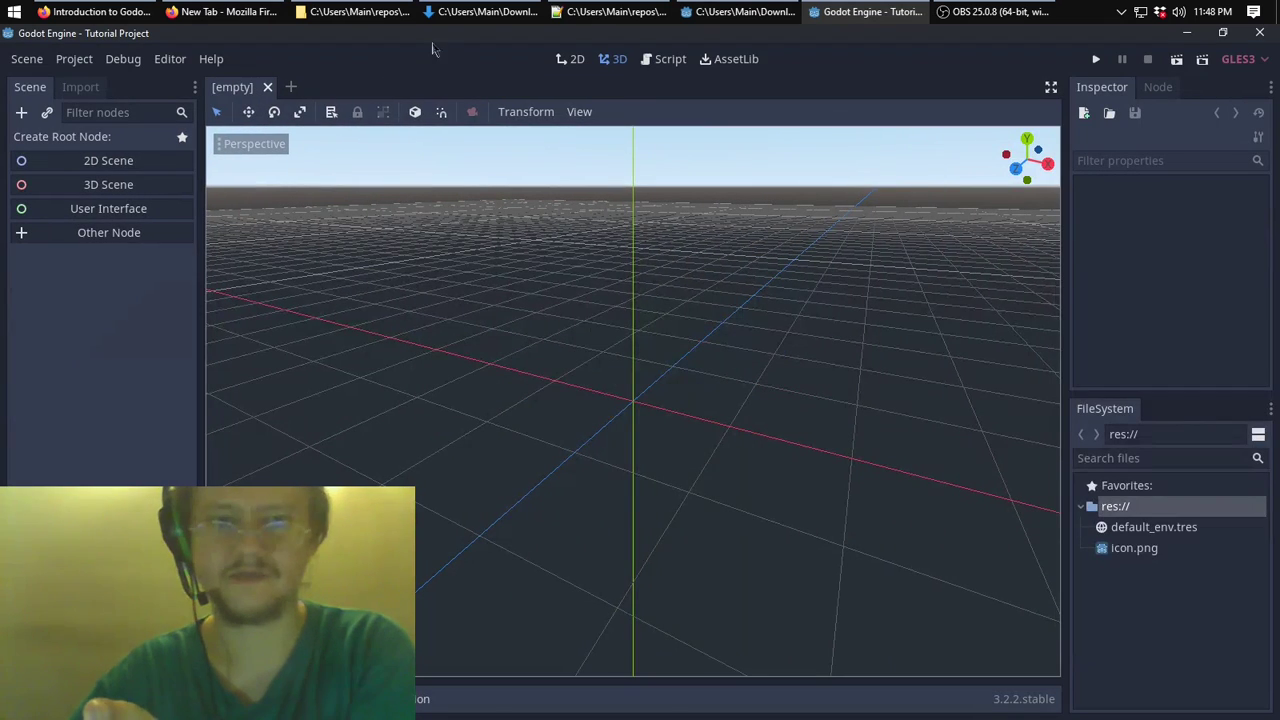
Move the Godot editor right and narrow Firefox so both windows sit side by side.
drag(443, 37, 1279, 166)
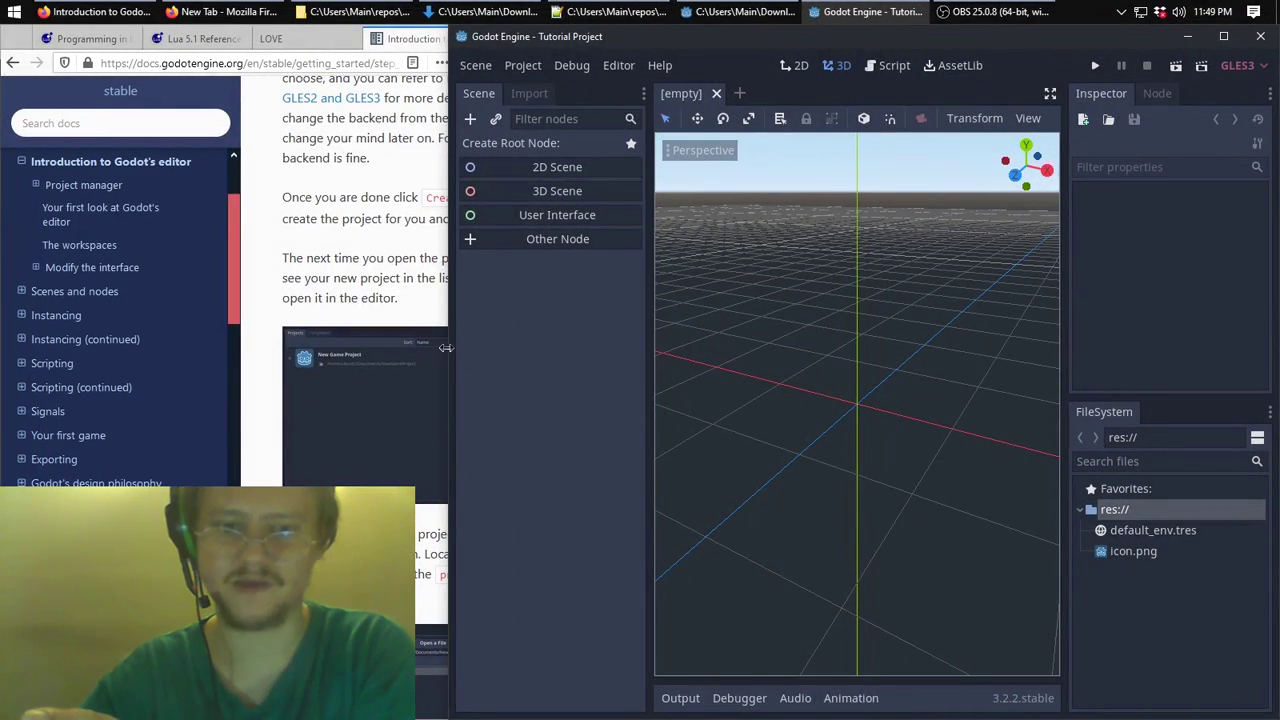
drag(446, 347, 514, 349)
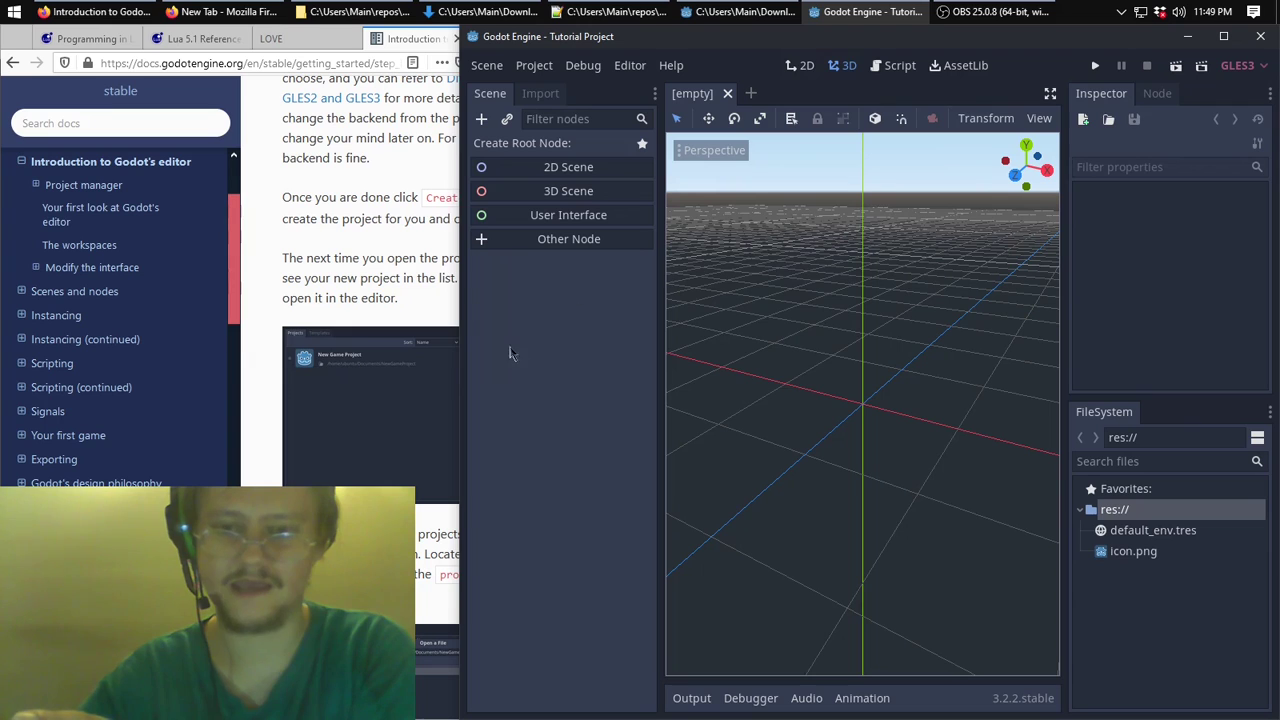
click(436, 195)
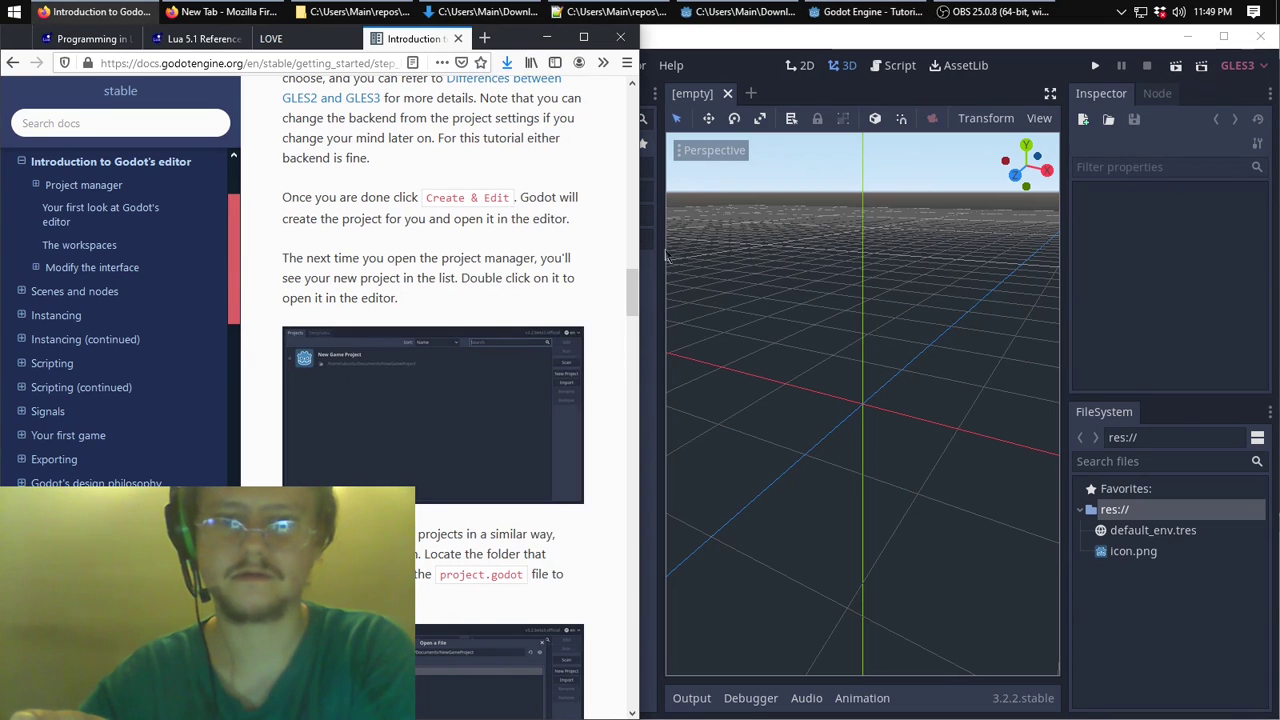
drag(641, 248, 461, 268)
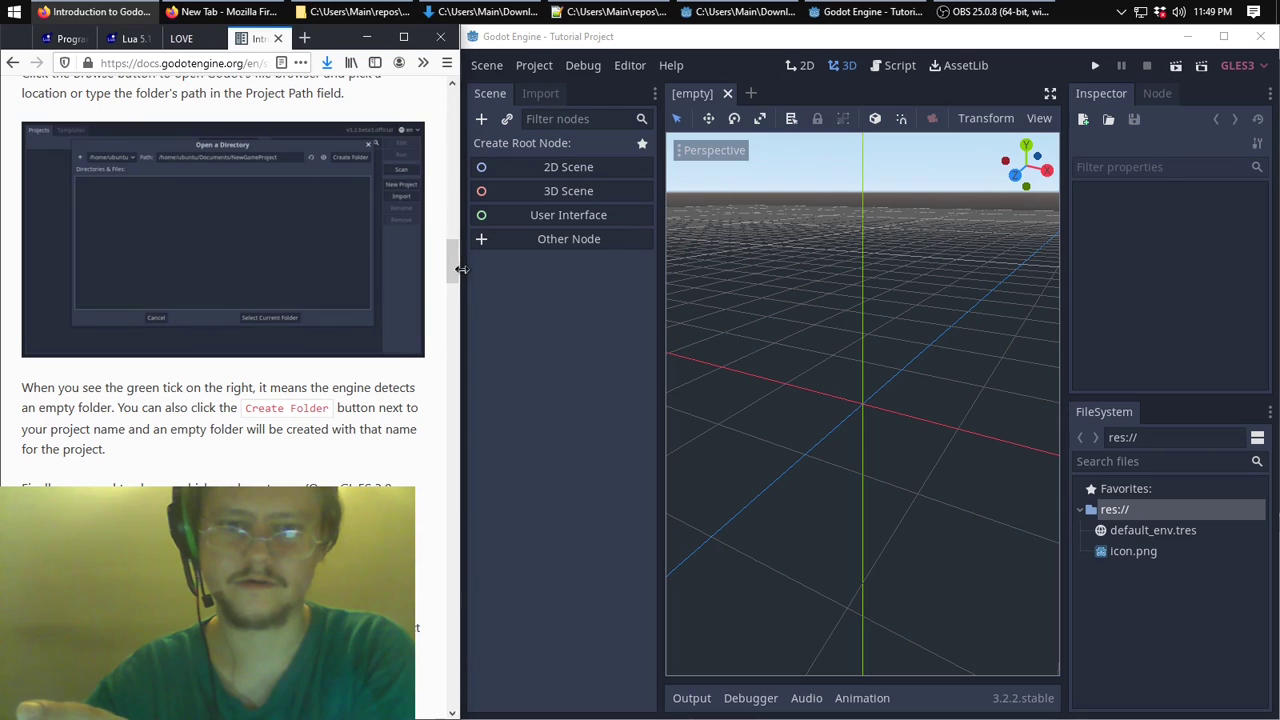
click(560, 282)
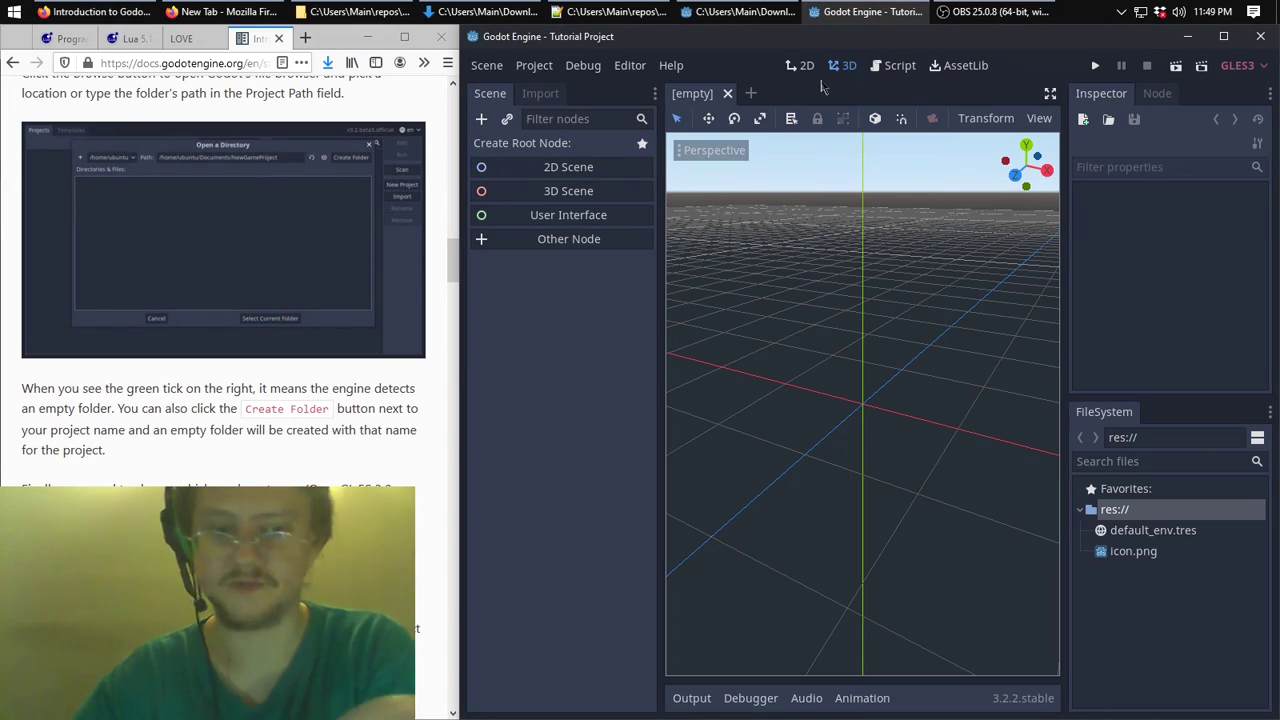
scroll(230, 400, down, 10)
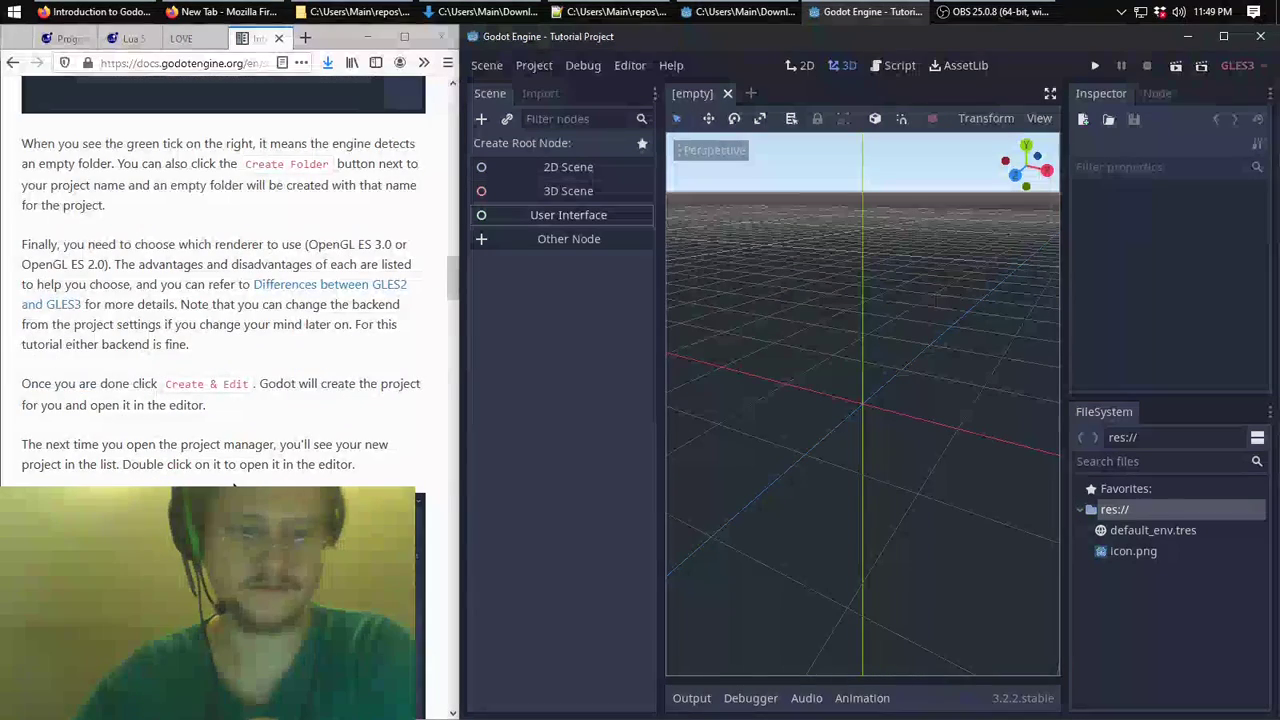
scroll(235, 484, down, 5)
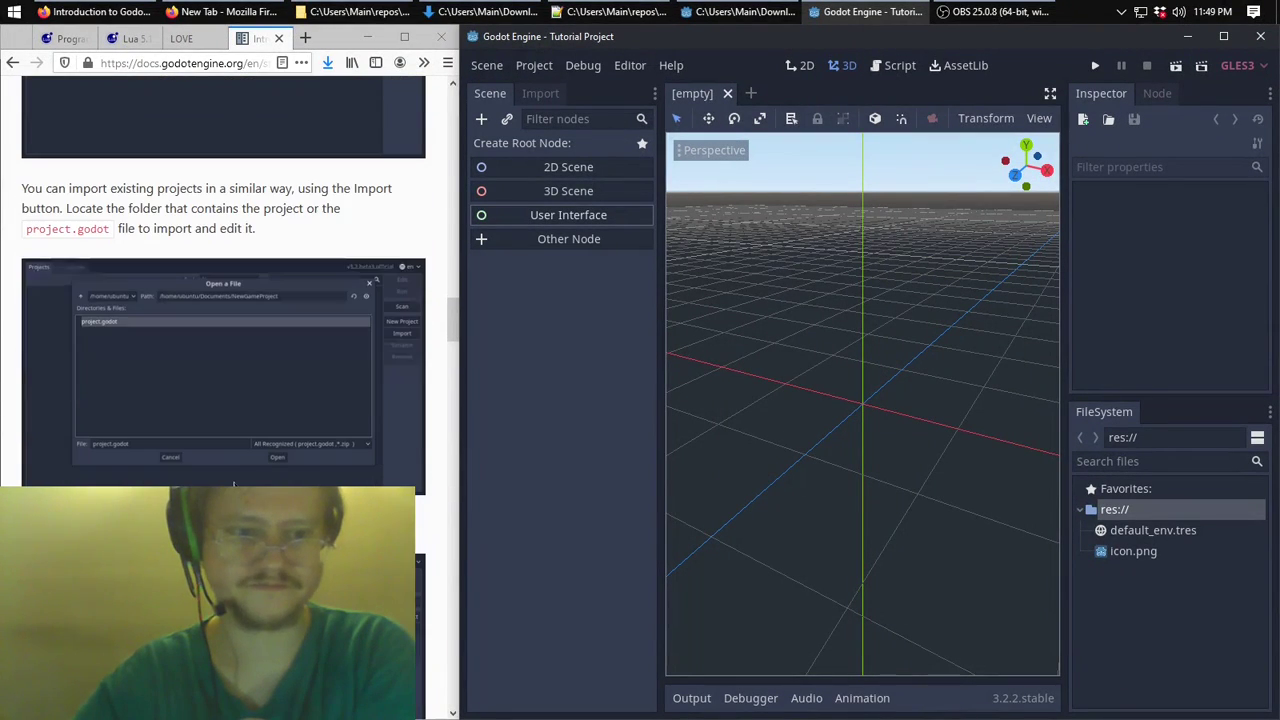
Inspect Tutorial_Project's files such as project.godot in Explorer, then go back to games.
click(355, 11)
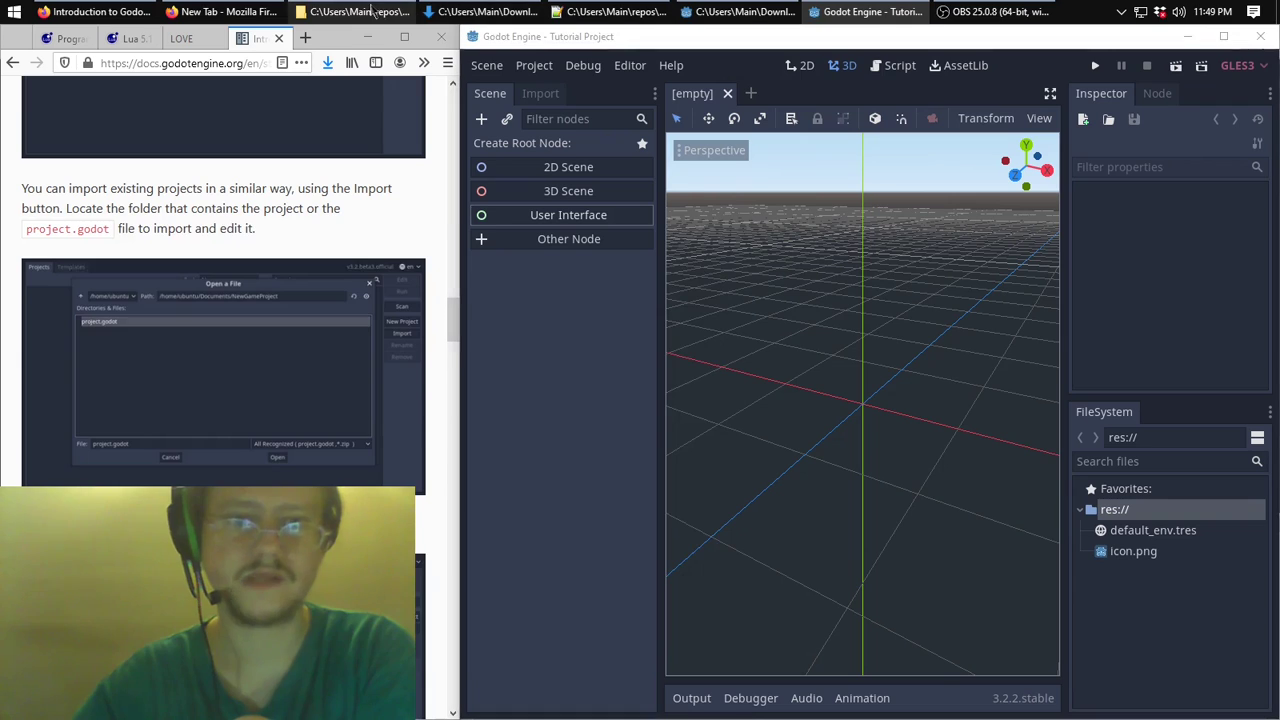
double_click(559, 335)
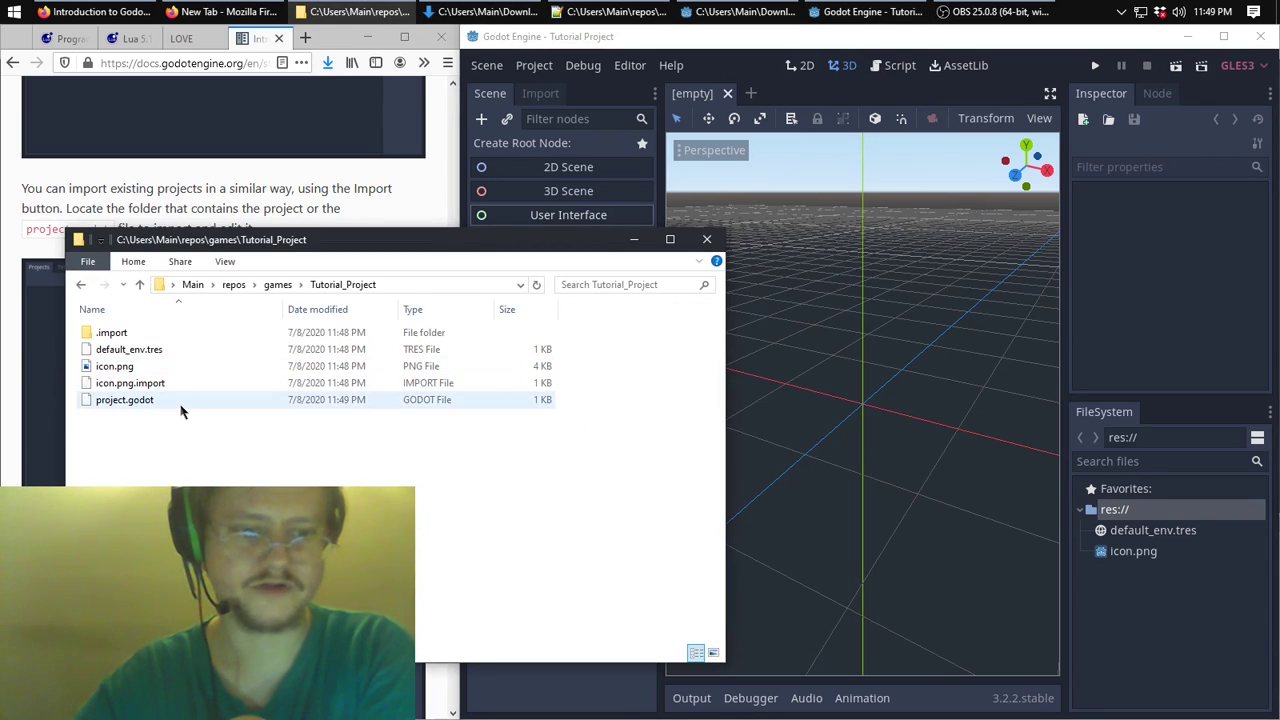
click(182, 402)
click(5, 282)
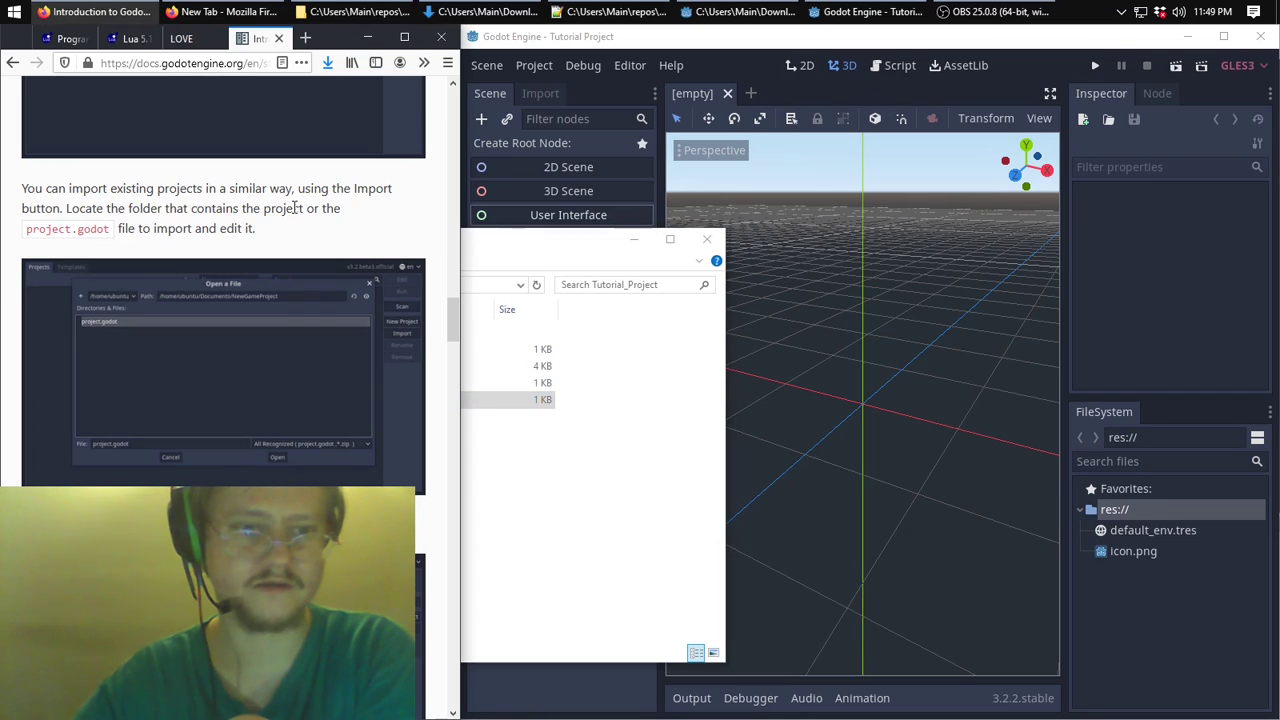
scroll(290, 277, up, 3)
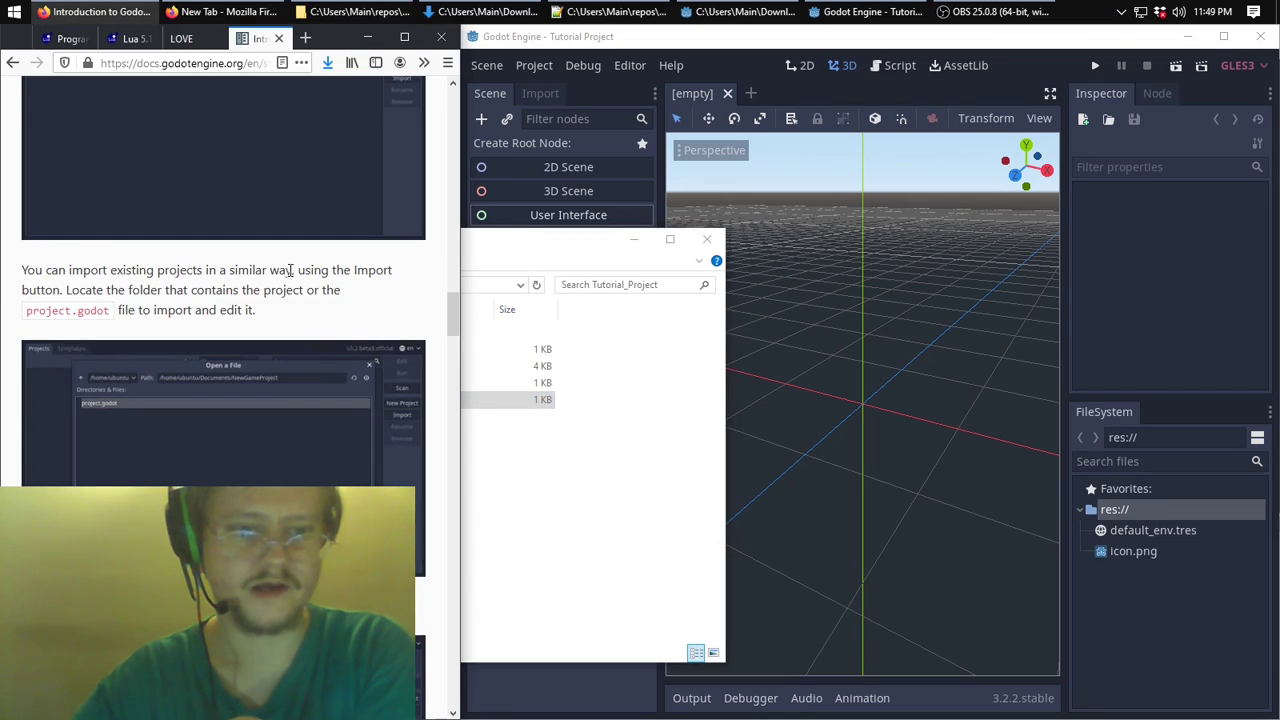
scroll(298, 277, up, 5)
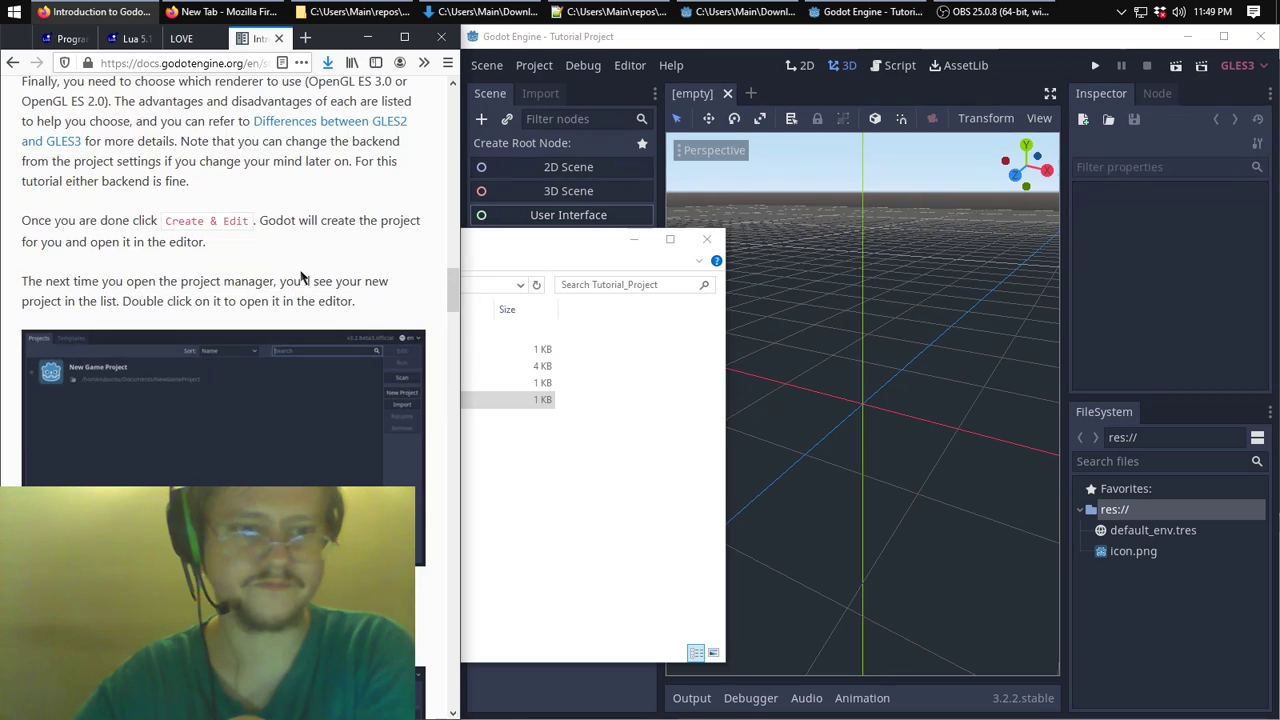
scroll(300, 278, down, 5)
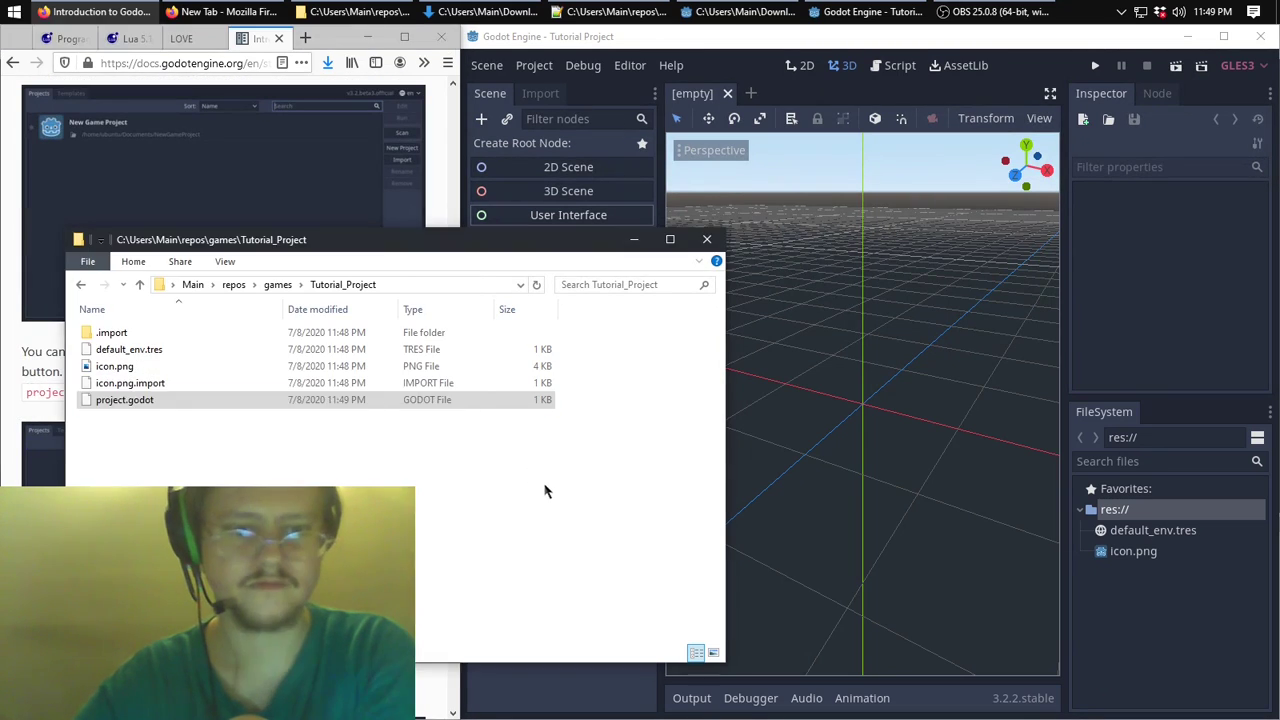
click(82, 286)
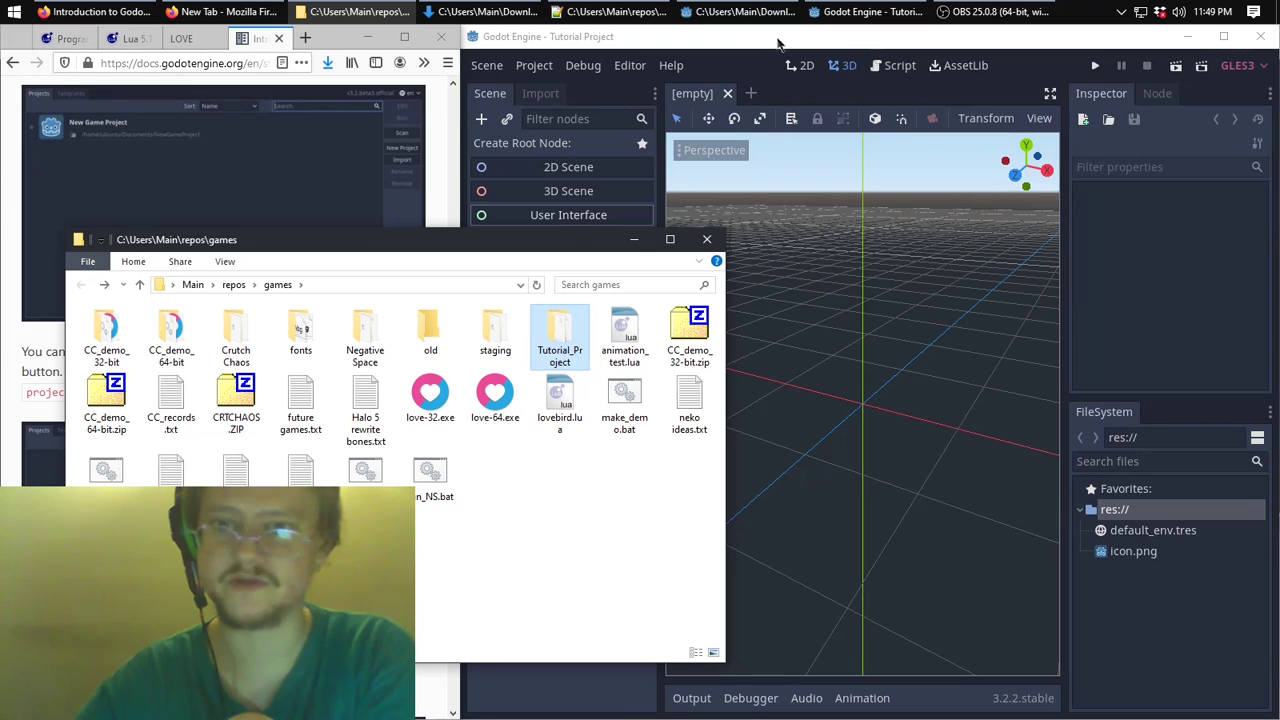
click(722, 66)
click(282, 172)
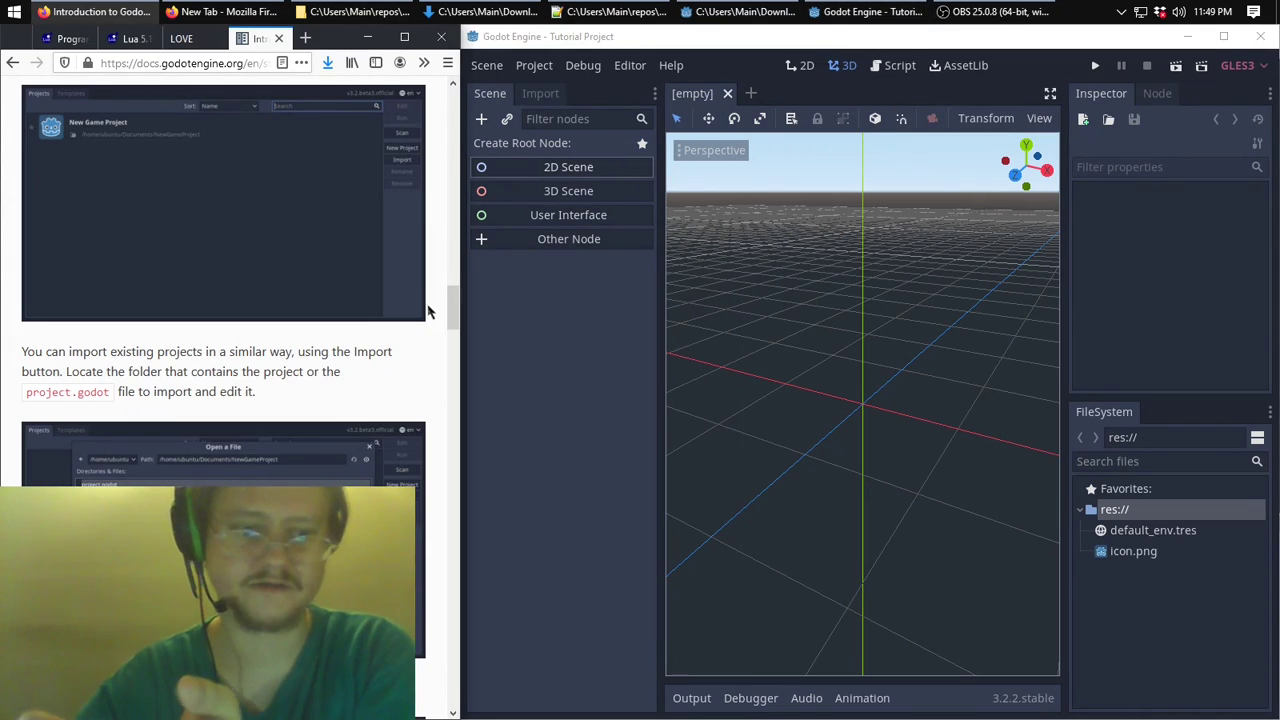
Scroll the docs and refocus the Godot editor showing the Tutorial Project's empty 3D scene.
scroll(257, 378, down, 3)
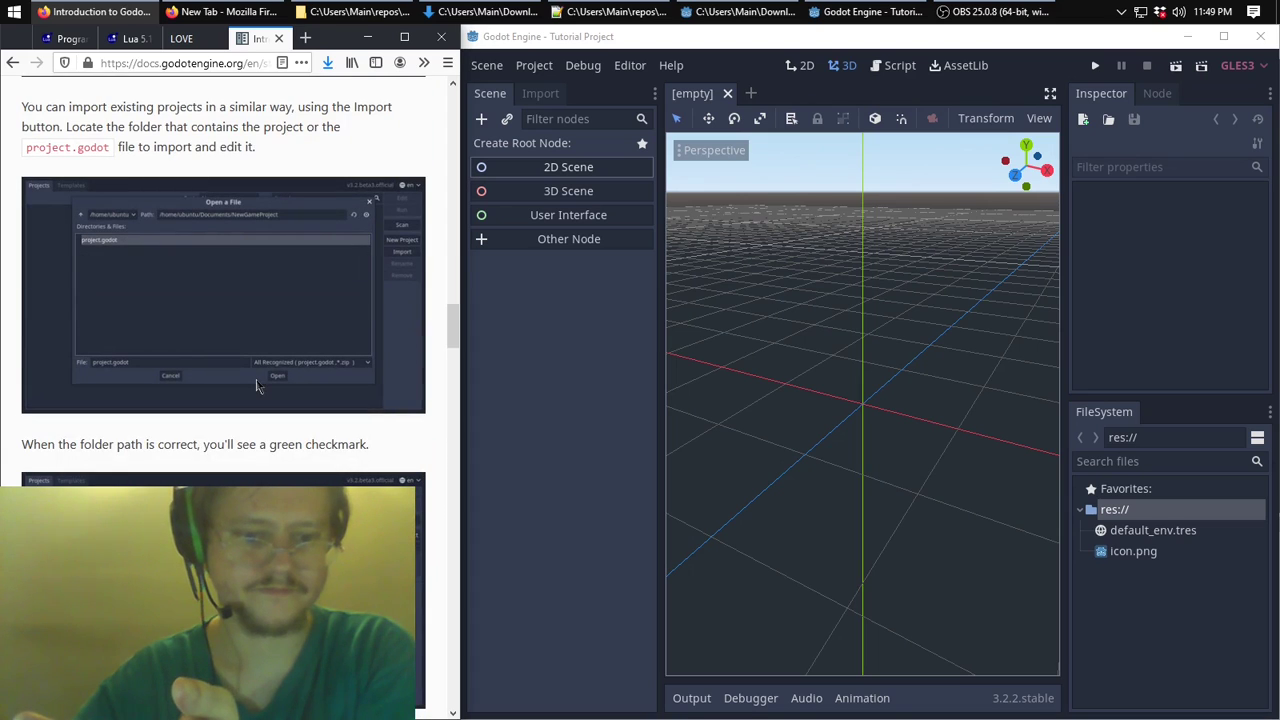
scroll(257, 385, down, 8)
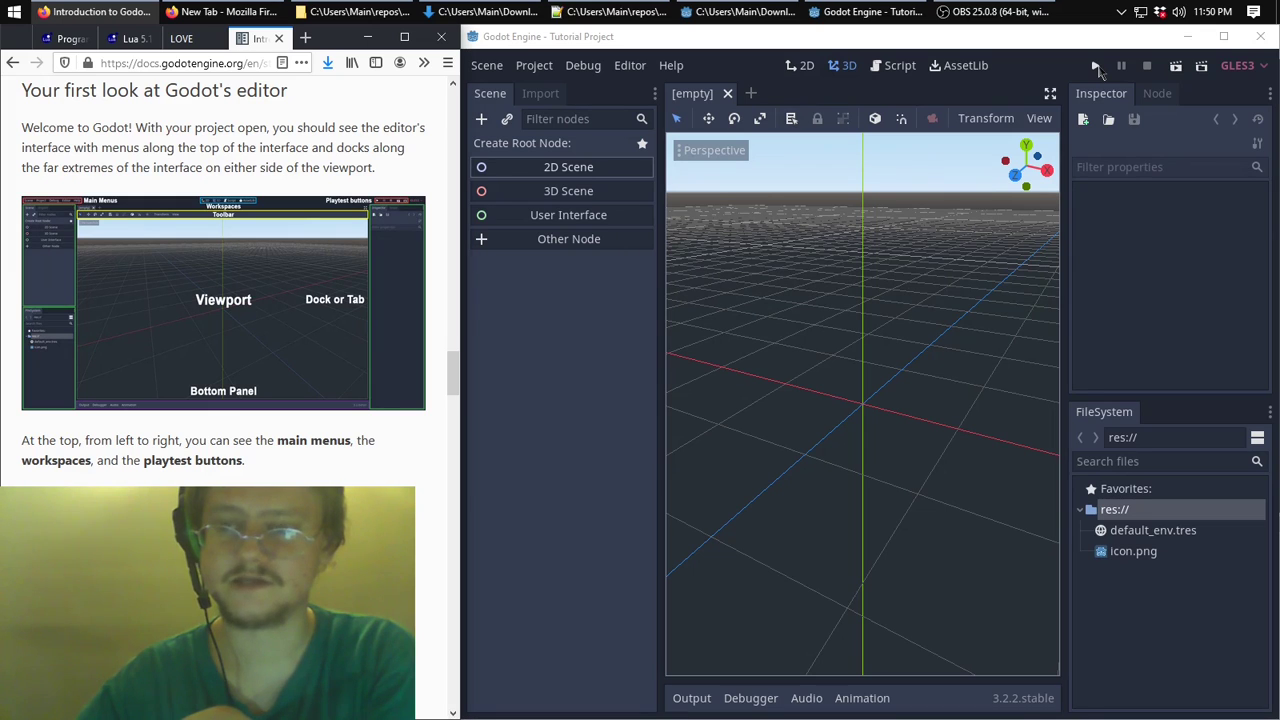
click(1096, 67)
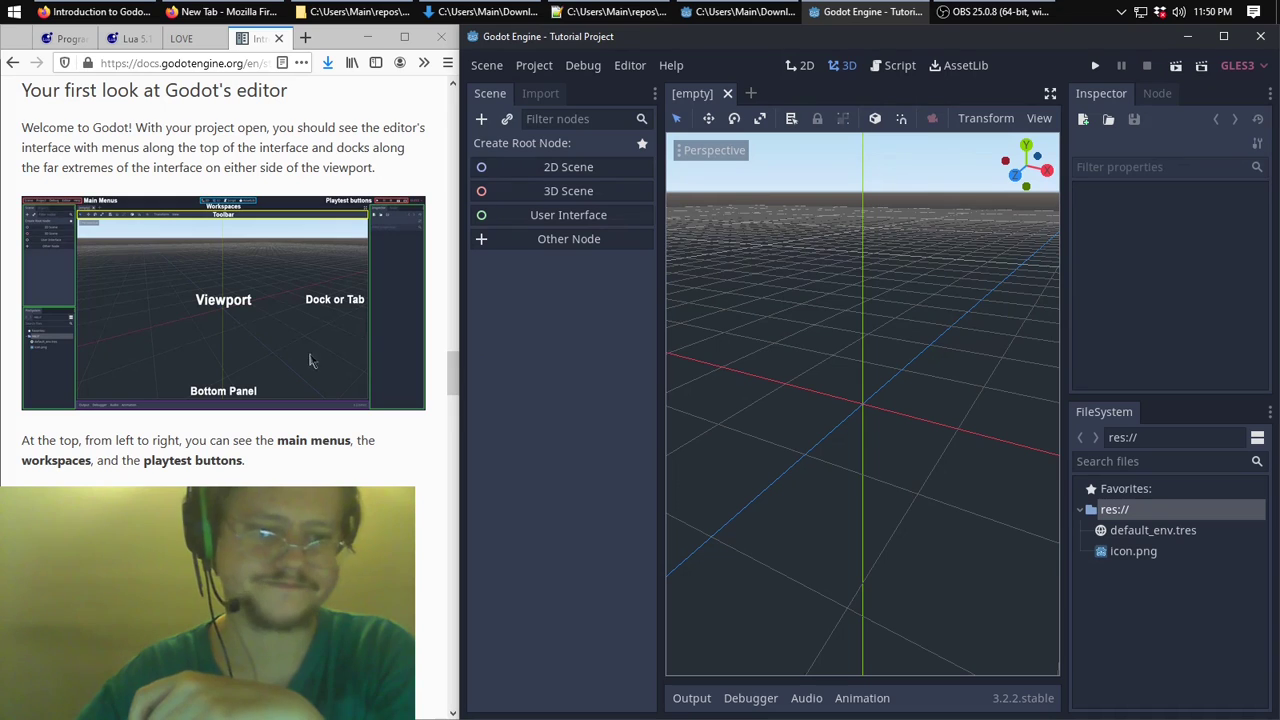
scroll(326, 340, down, 4)
scroll(333, 335, down, 3)
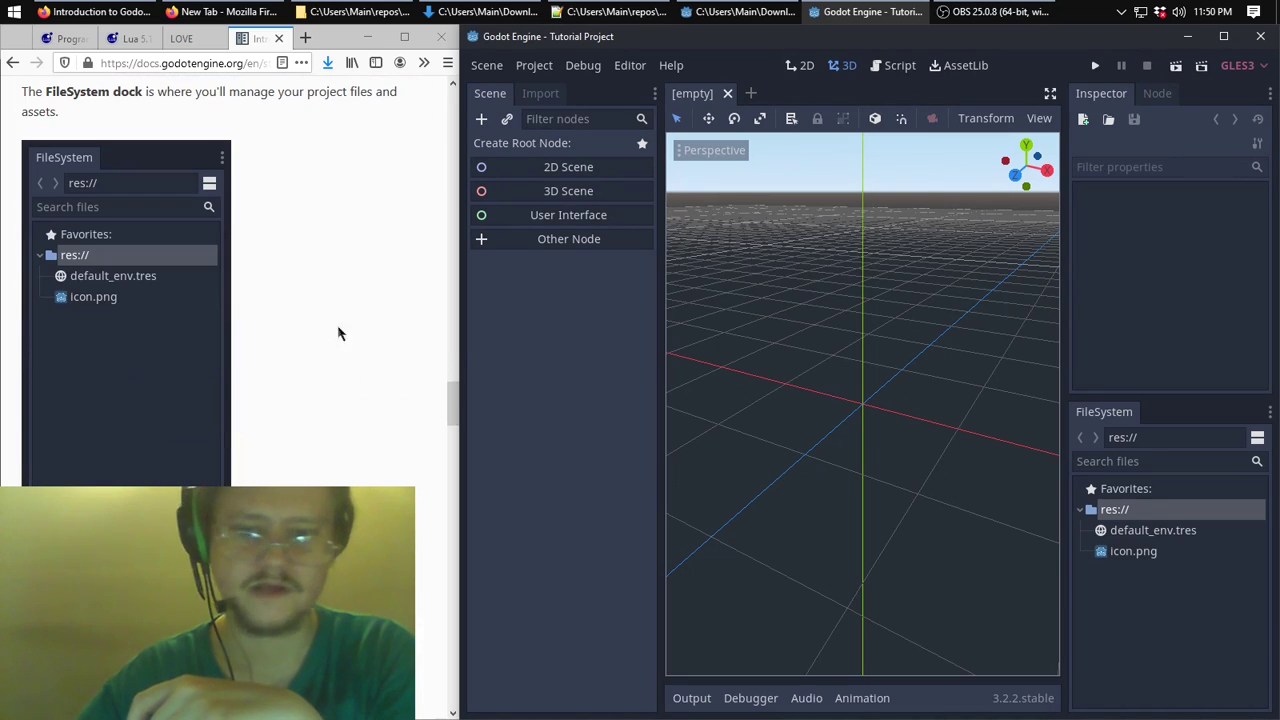
Switch to 2D, dock FileSystem bottom-left under Scene, and open the Other Node list.
click(541, 94)
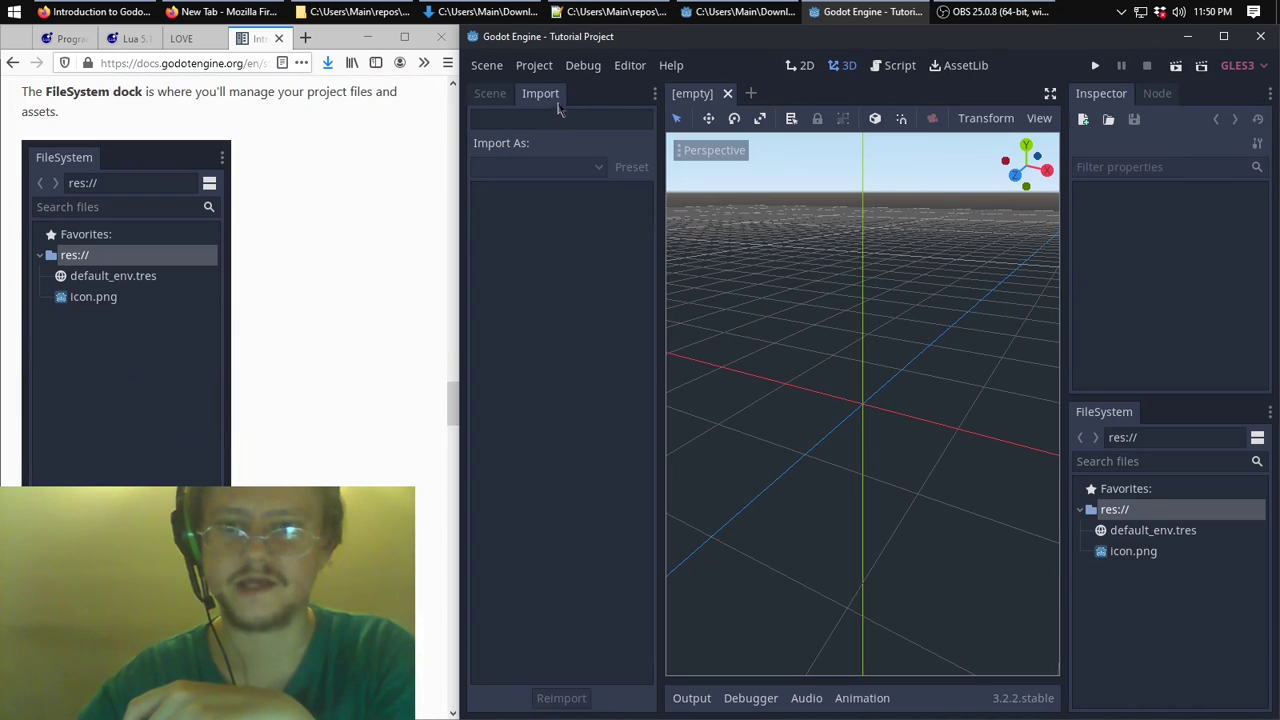
click(802, 66)
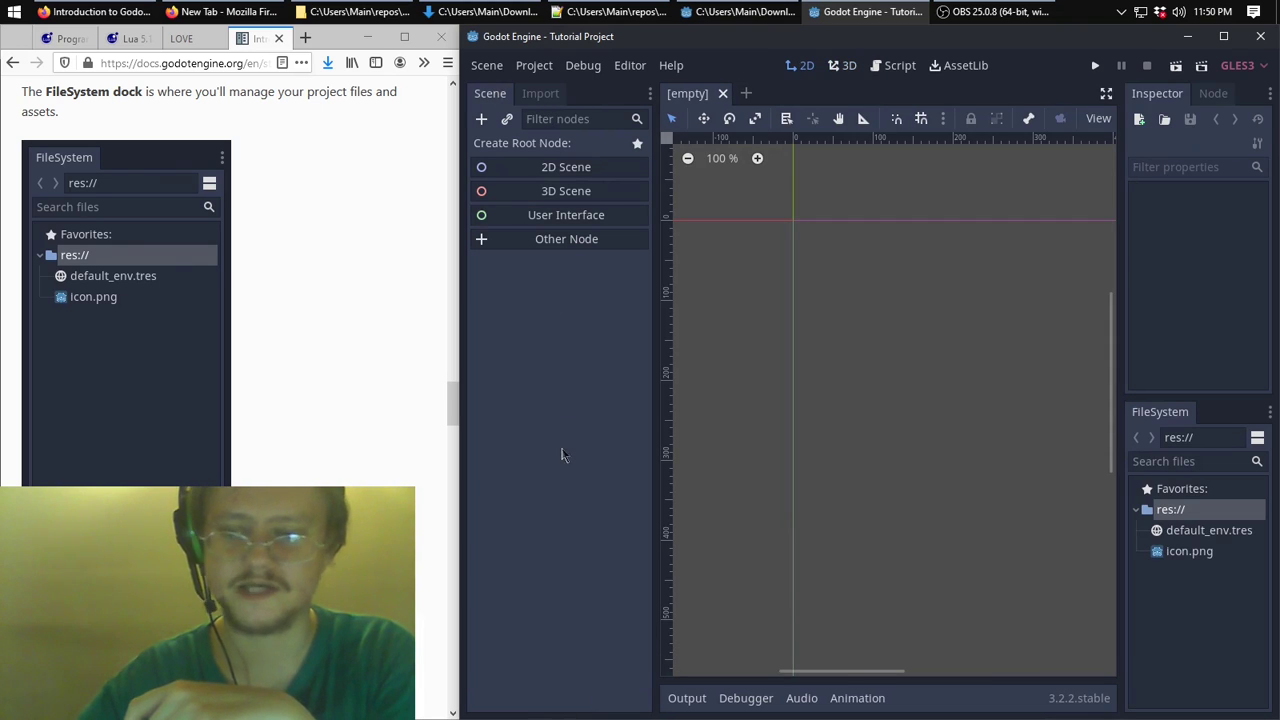
click(1269, 413)
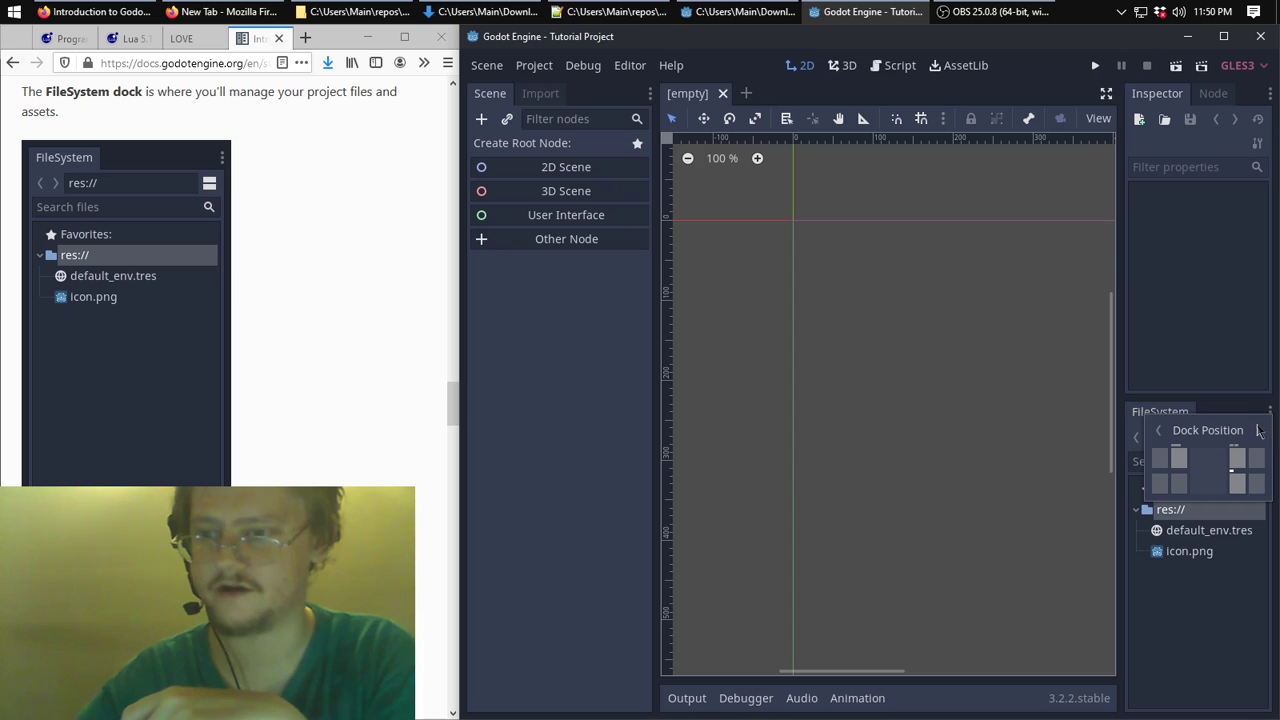
click(1180, 482)
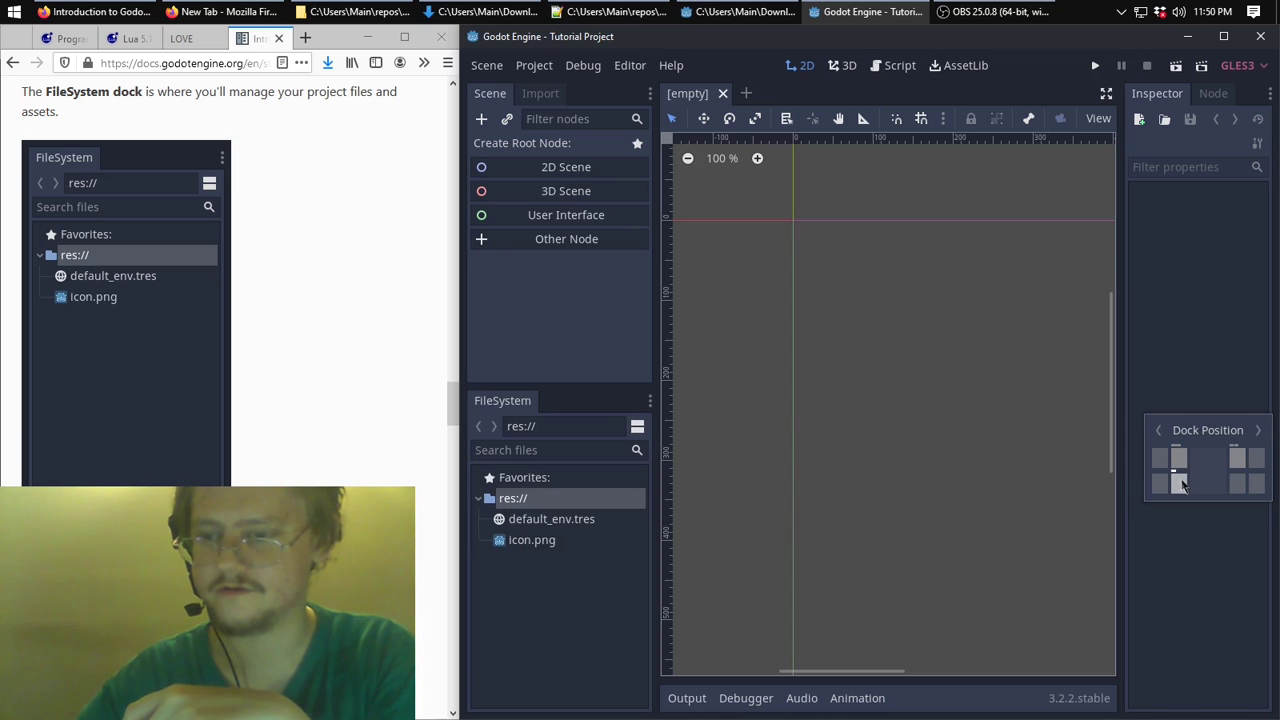
click(563, 408)
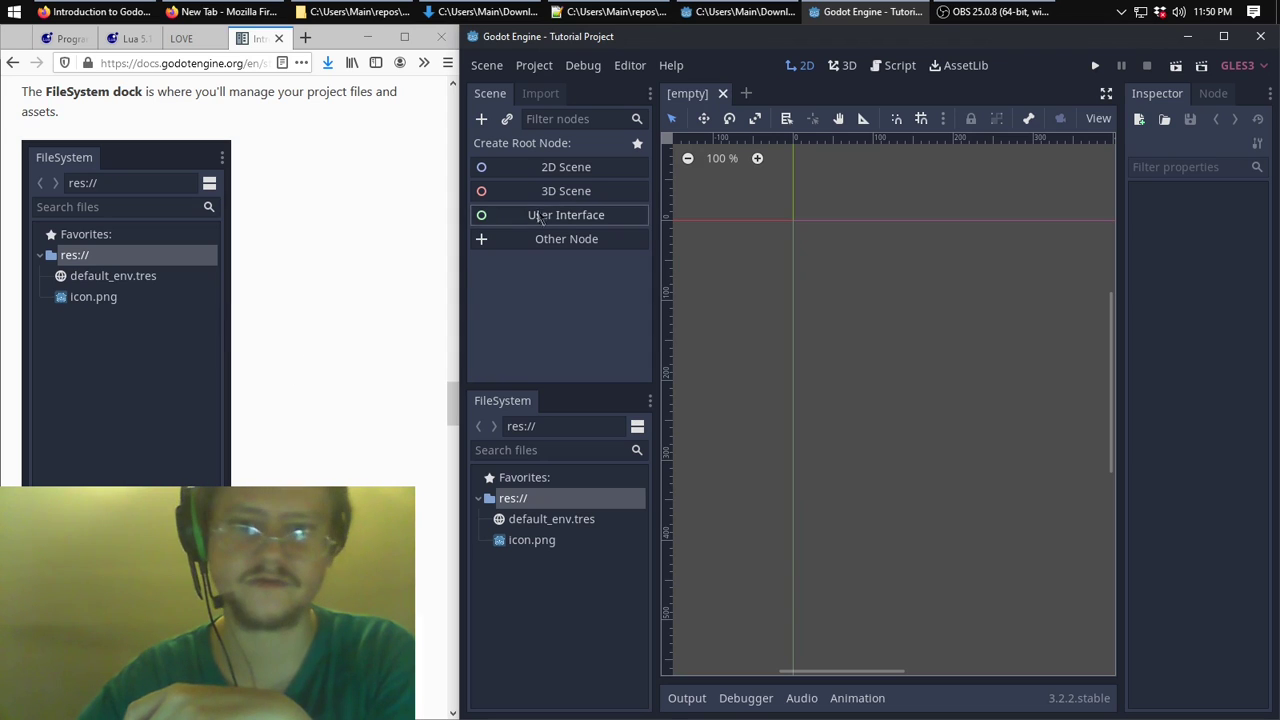
click(503, 244)
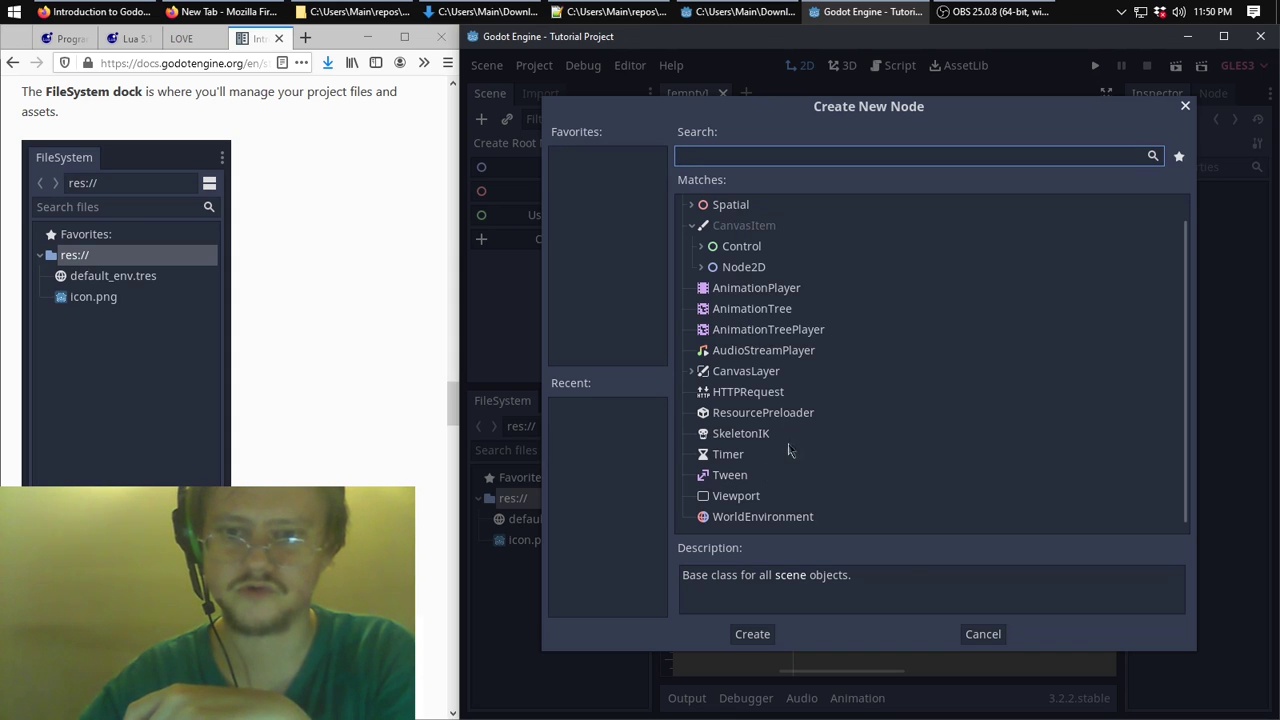
Cancel the Create New Node dialog without adding any node.
click(982, 634)
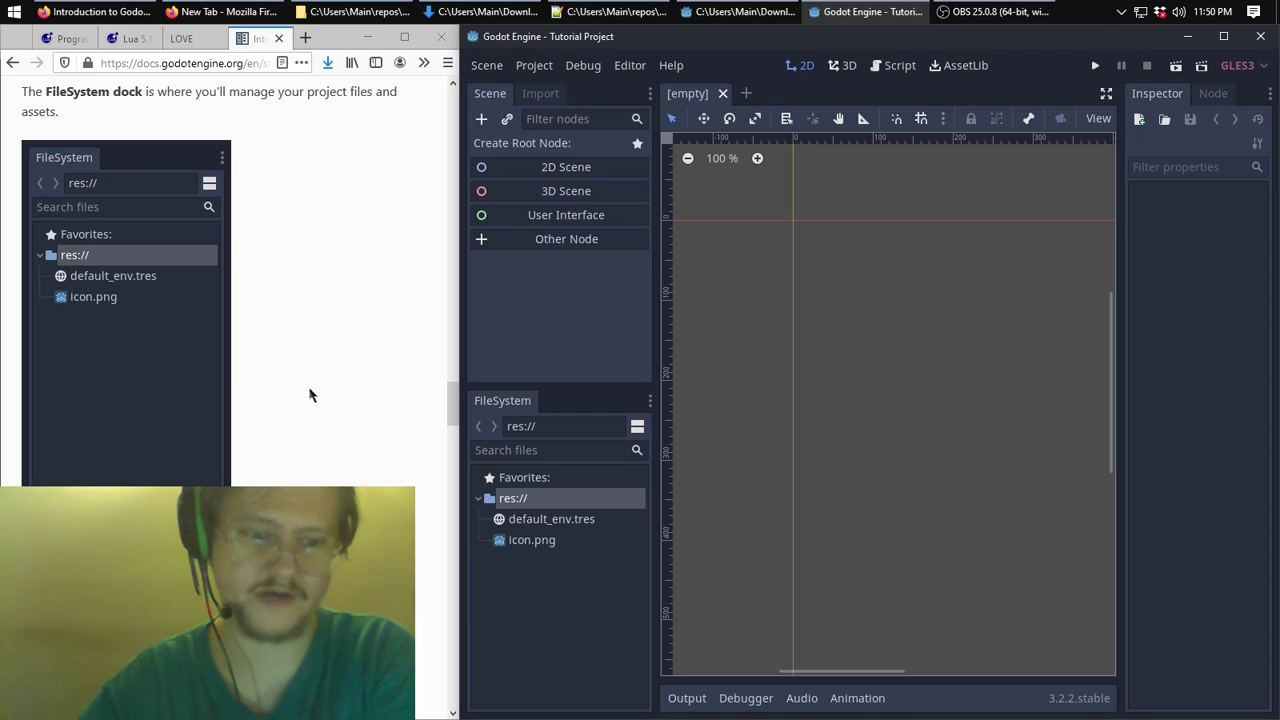
scroll(353, 319, down, 3)
scroll(353, 318, down, 5)
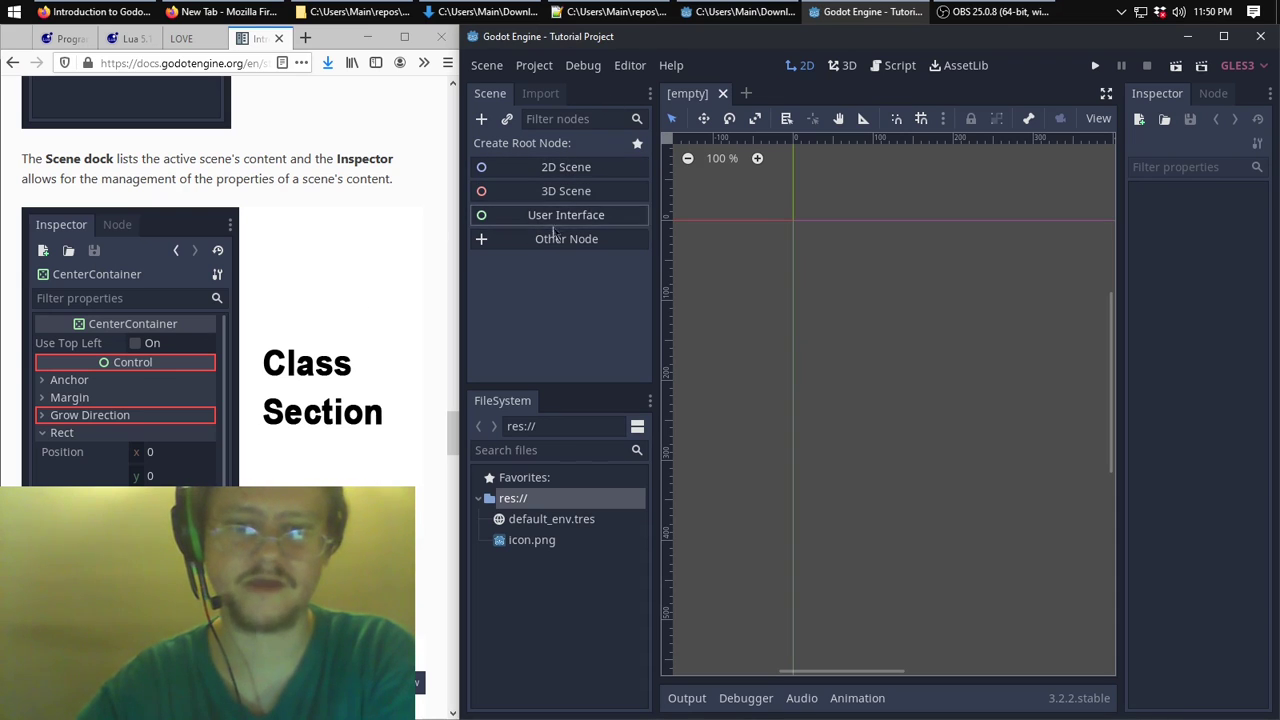
Create a 2D Scene with a Node2D root and glance at its right-click menu.
click(526, 170)
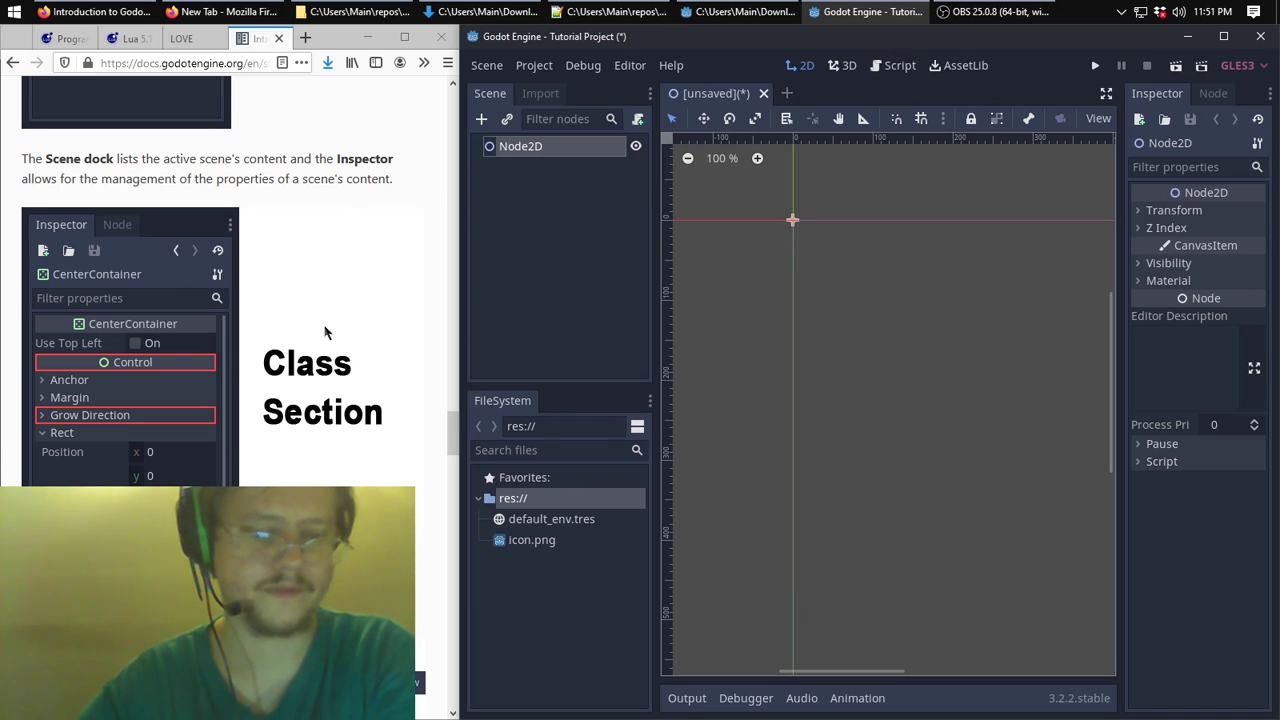
right_click(557, 153)
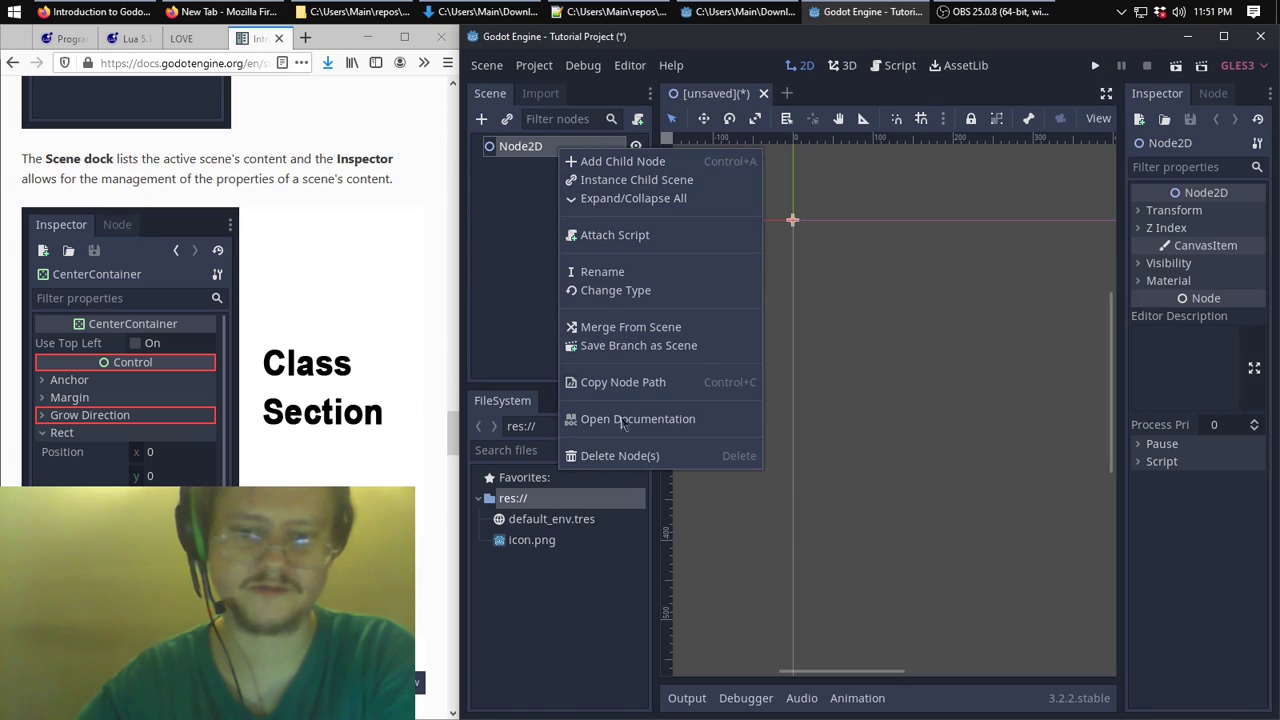
click(485, 255)
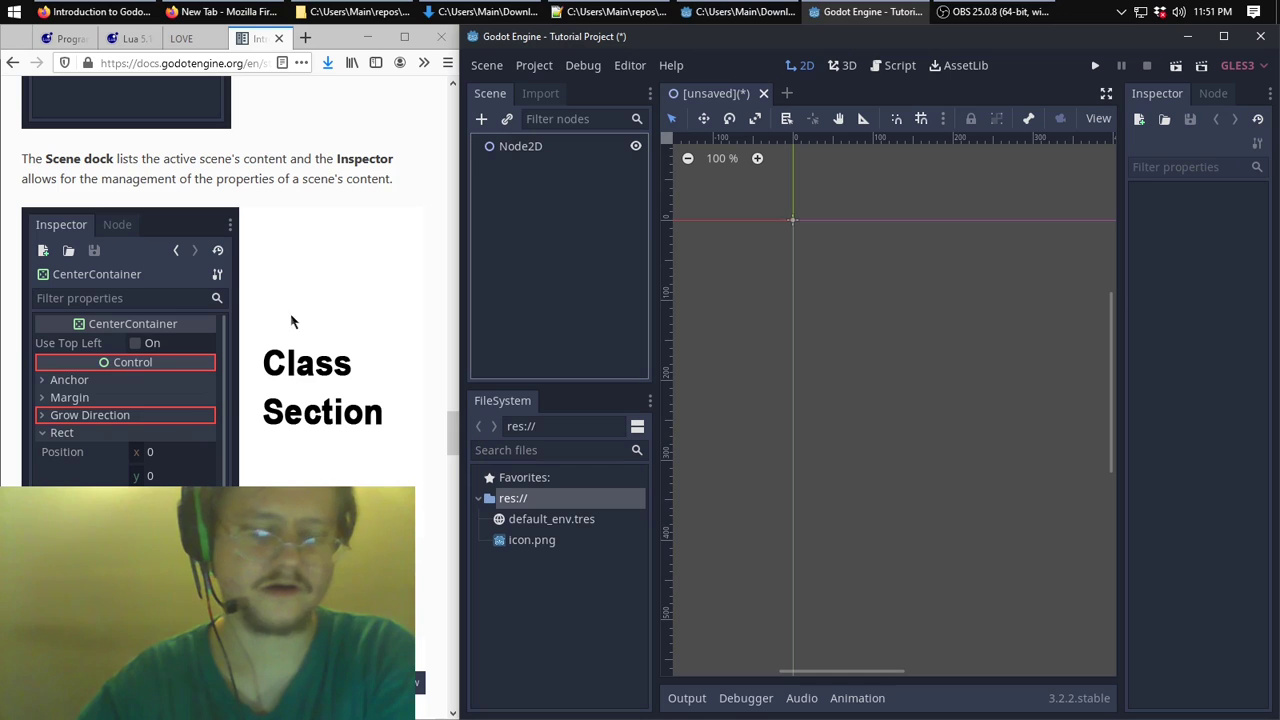
scroll(316, 340, down, 5)
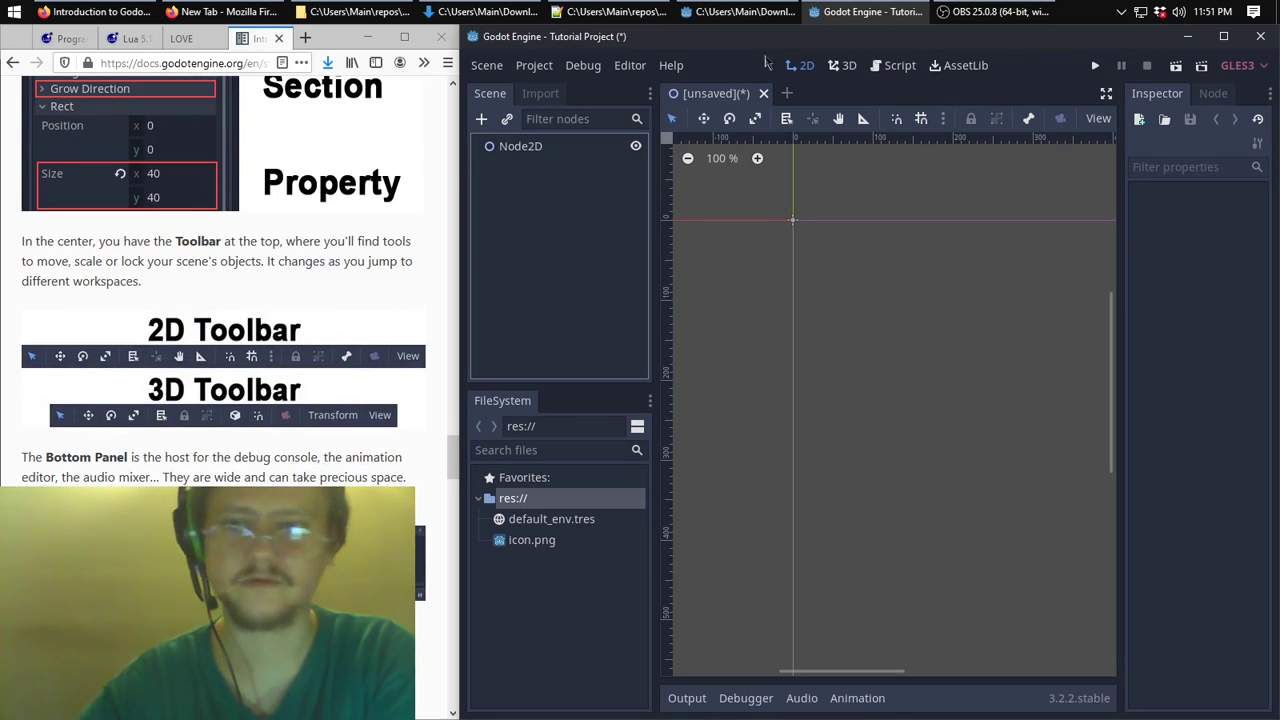
Switch from the 3D workspace to 2D and back to 3D.
click(843, 66)
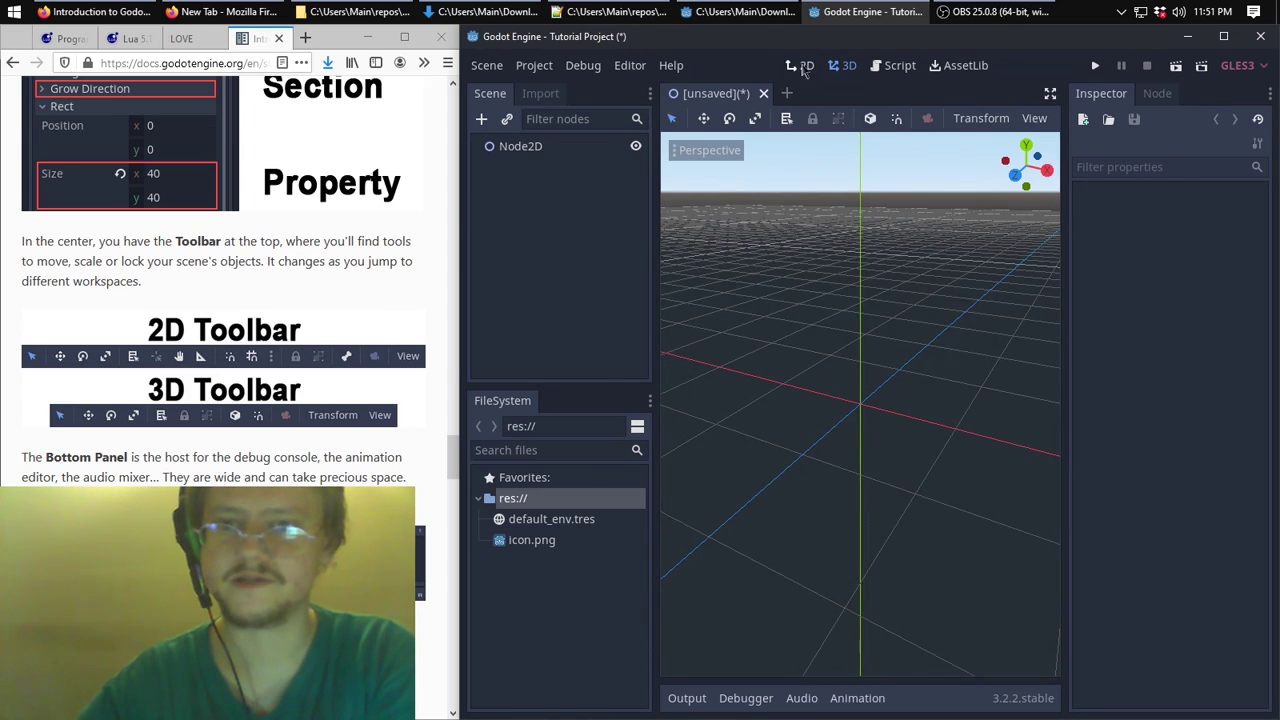
click(808, 68)
click(846, 67)
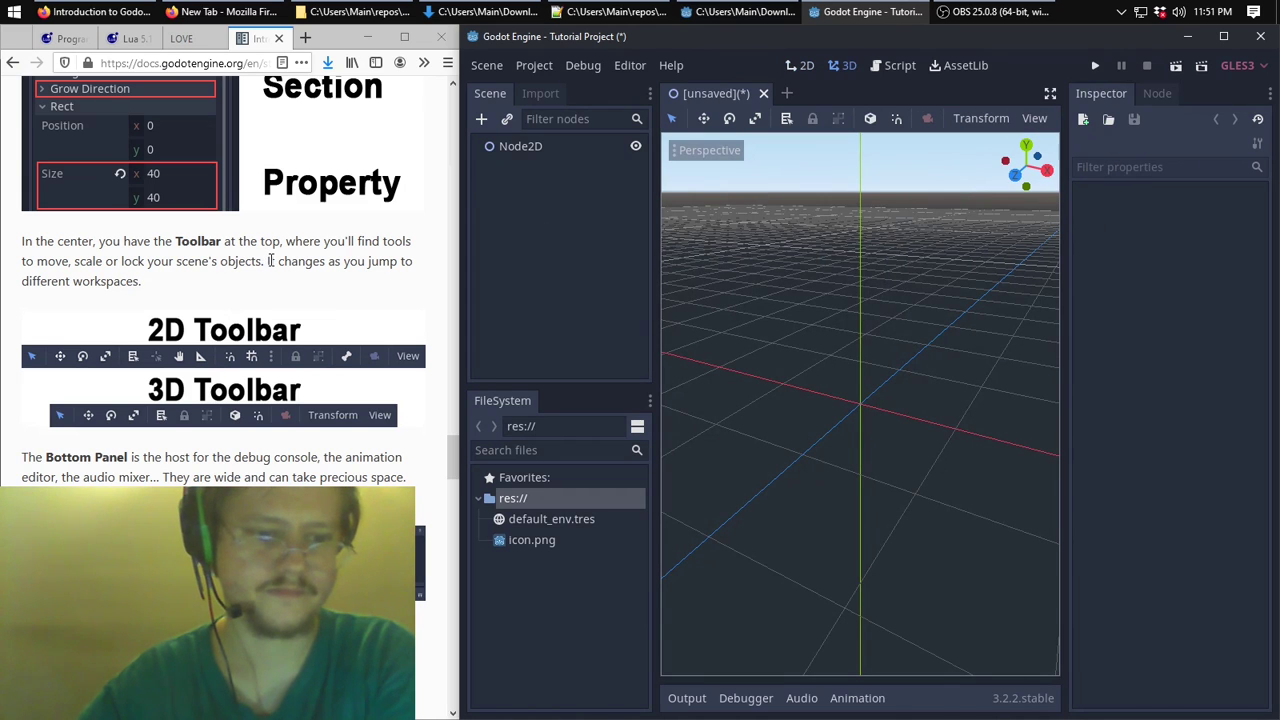
scroll(270, 262, down, 3)
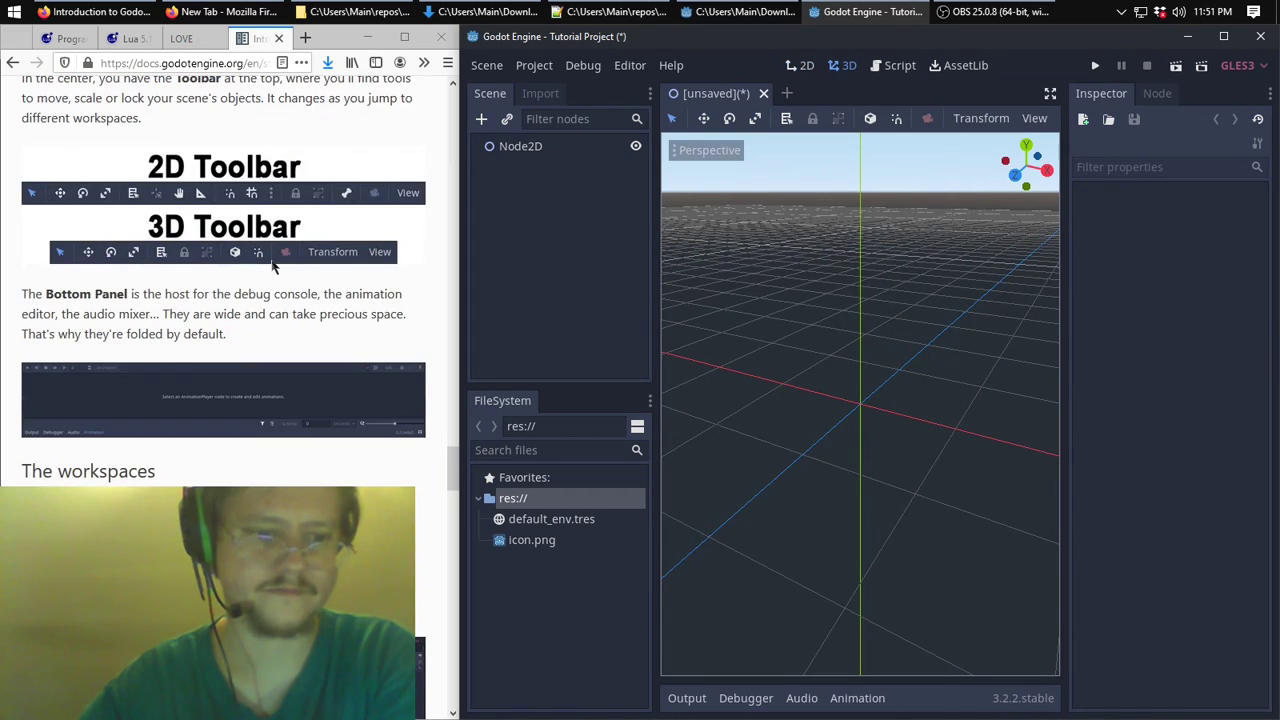
scroll(272, 265, down, 3)
scroll(271, 264, down, 2)
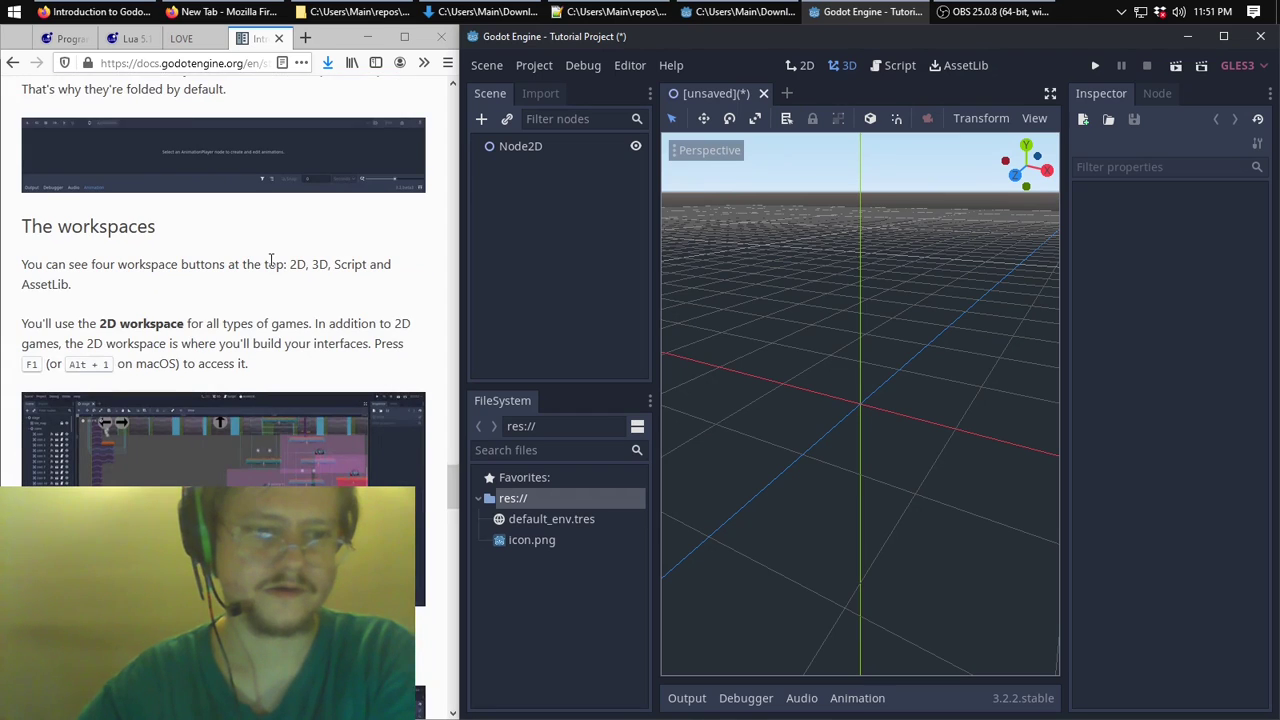
scroll(270, 259, down, 2)
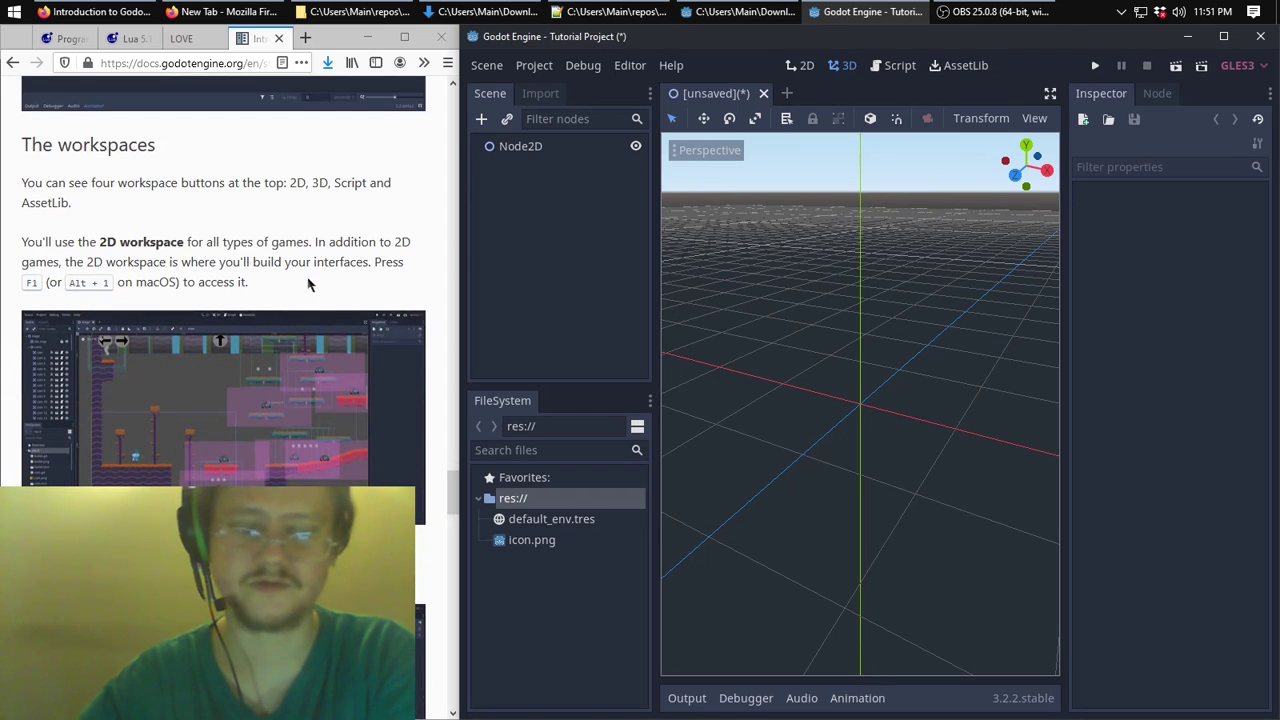
scroll(308, 285, down, 5)
Toggle between the Script and 2D workspaces, using the F3 and F1 shortcuts too.
click(876, 66)
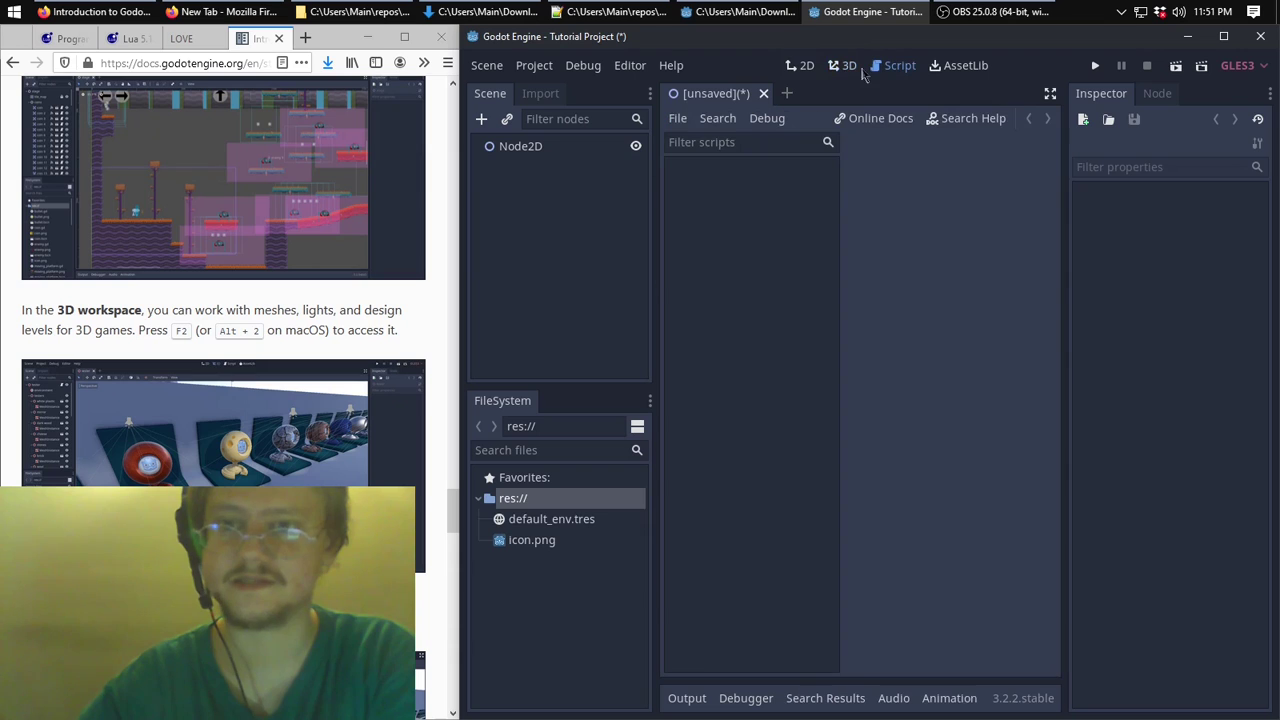
click(800, 65)
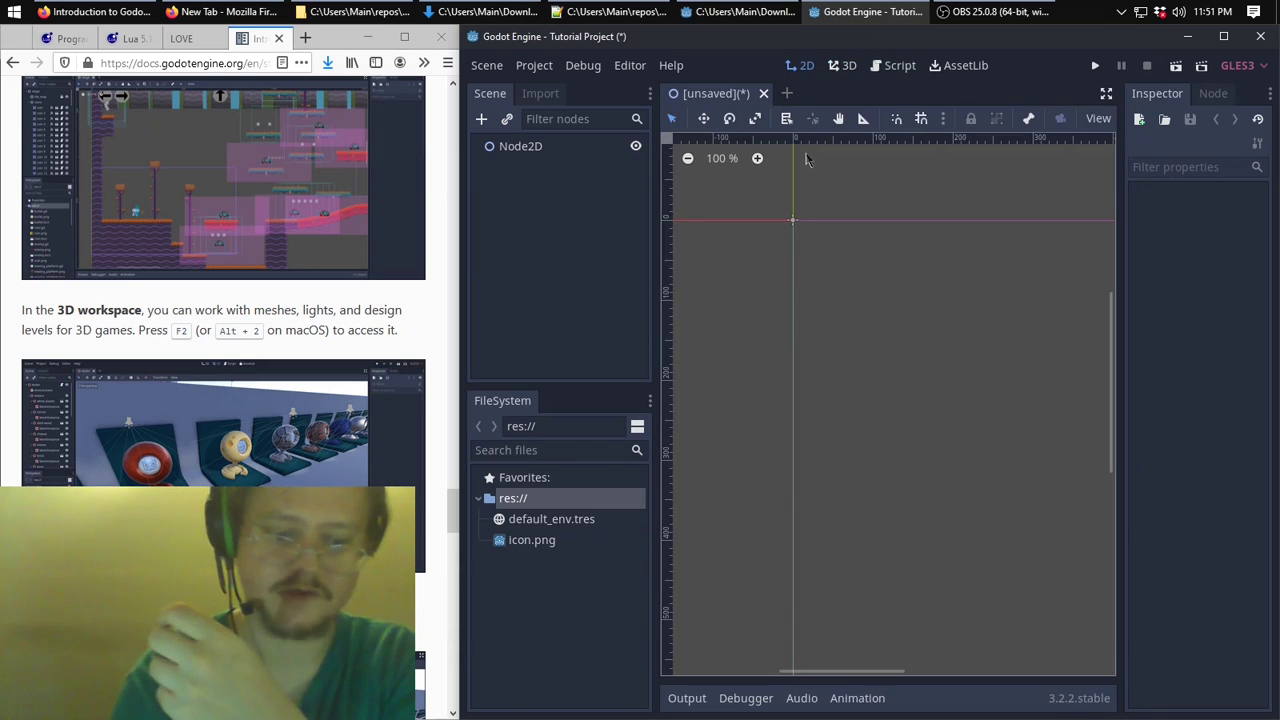
key(F3)
key(F1)
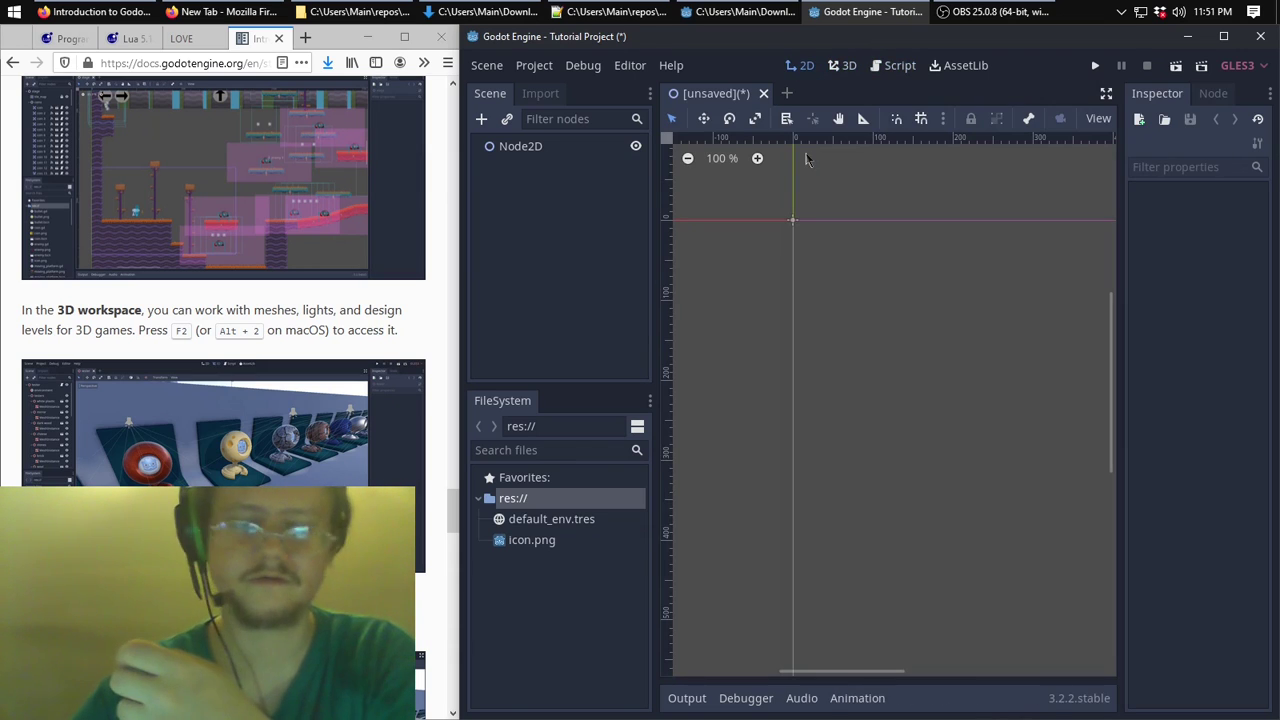
scroll(345, 297, down, 3)
scroll(345, 293, down, 3)
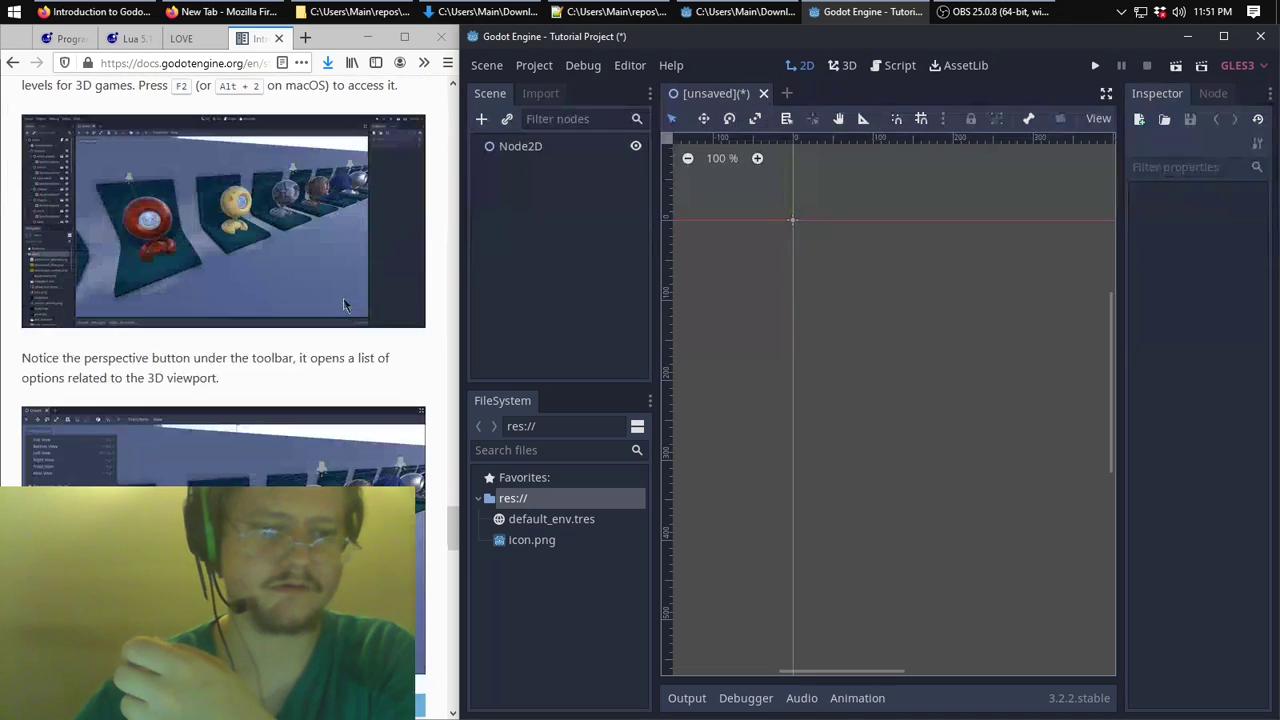
scroll(343, 297, down, 3)
scroll(343, 305, down, 3)
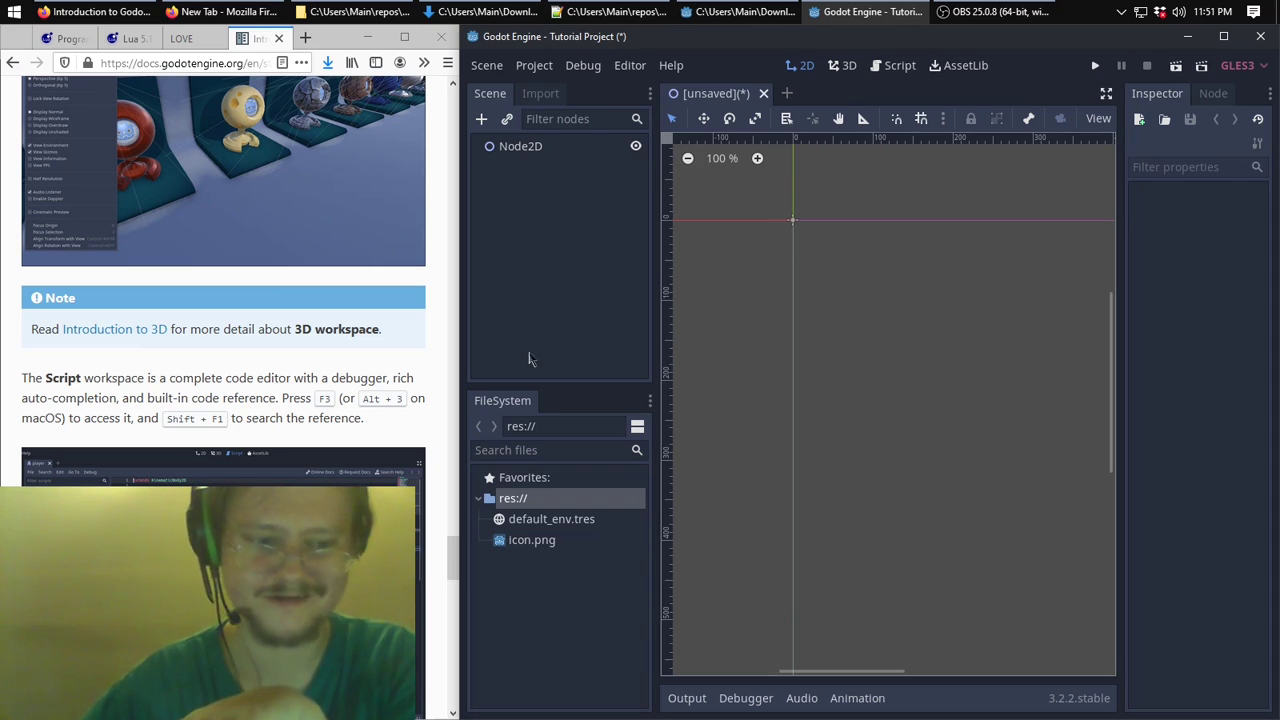
Open the Script workspace, showing its empty script list.
click(884, 68)
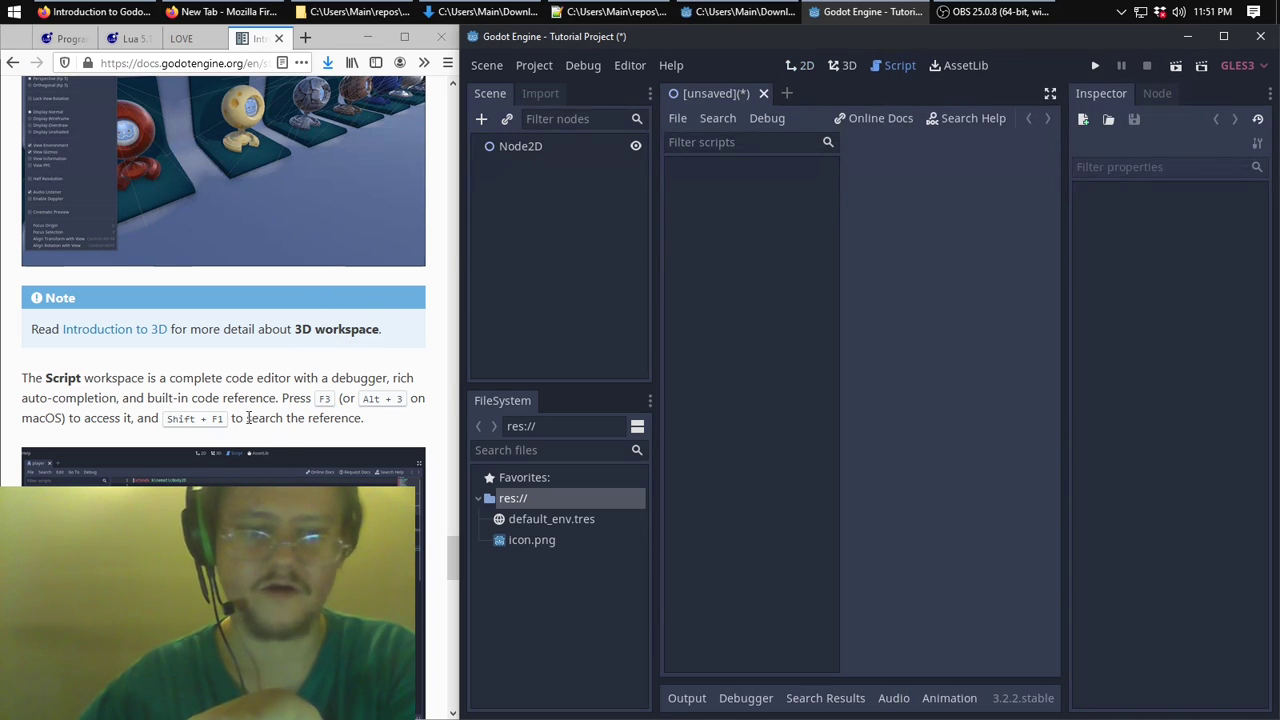
scroll(294, 358, down, 5)
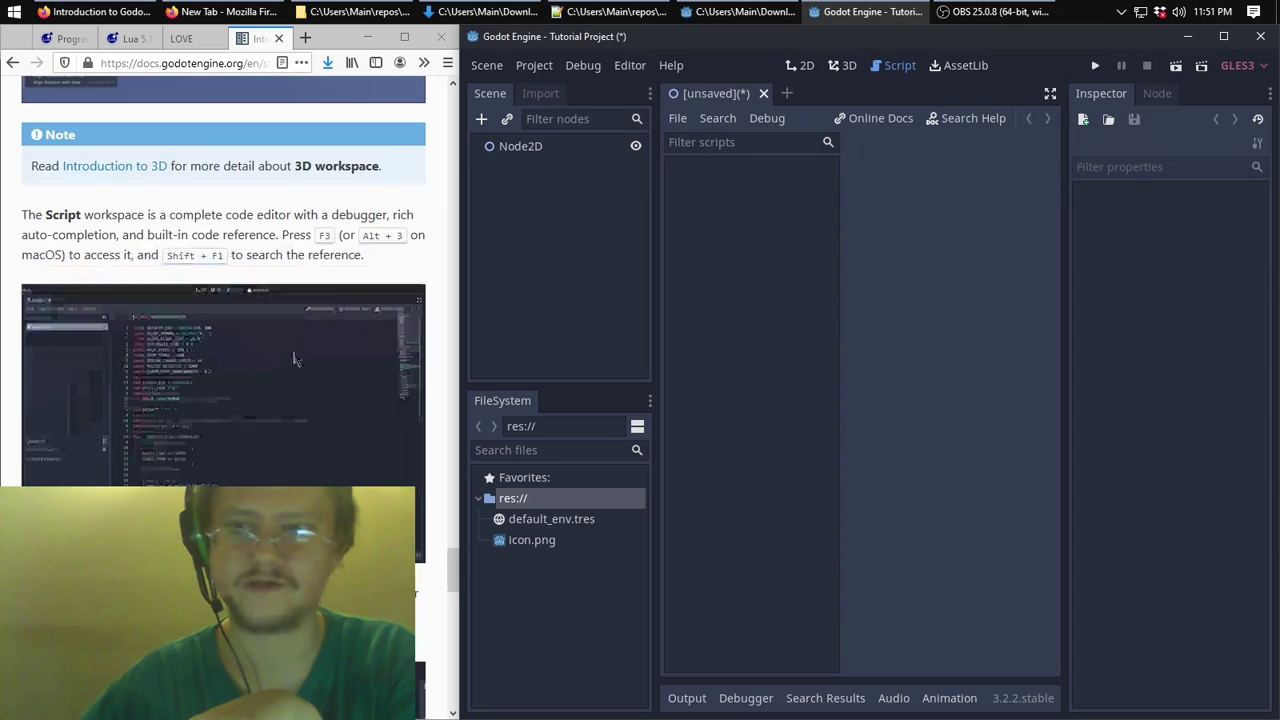
scroll(284, 371, down, 3)
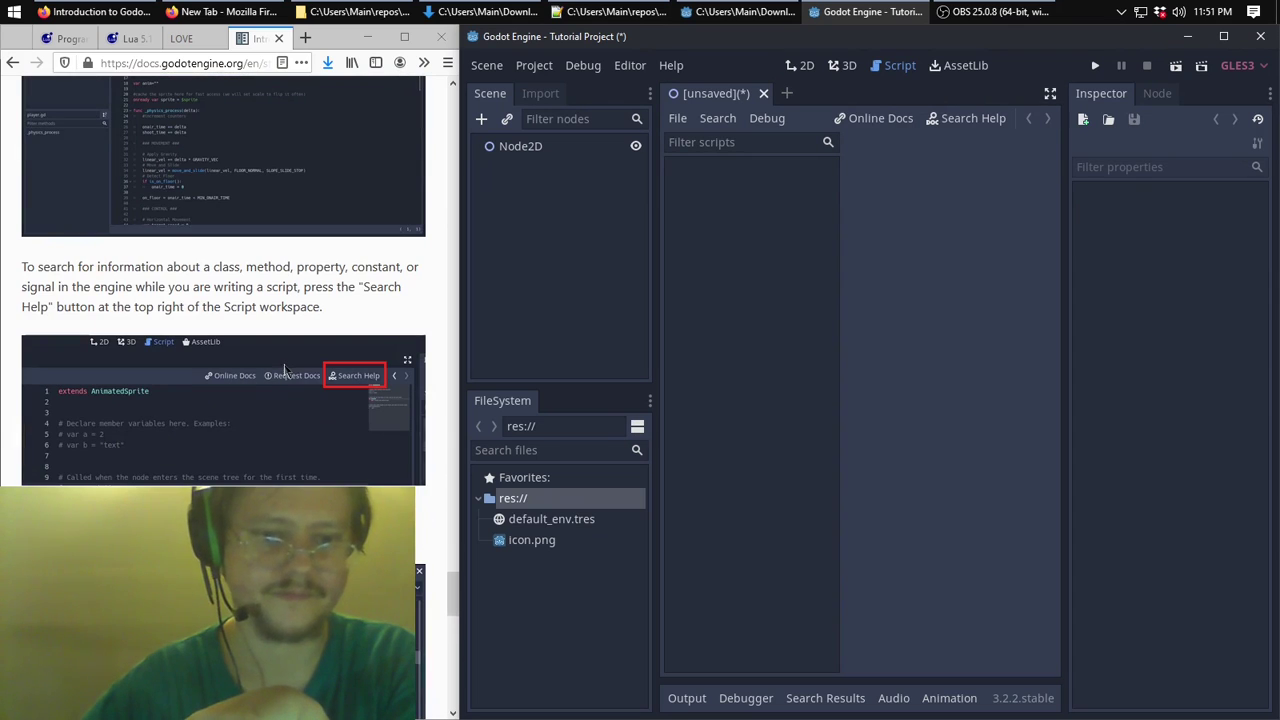
Open Search Help, close it, reopen it and select the AABB class in the list.
click(959, 119)
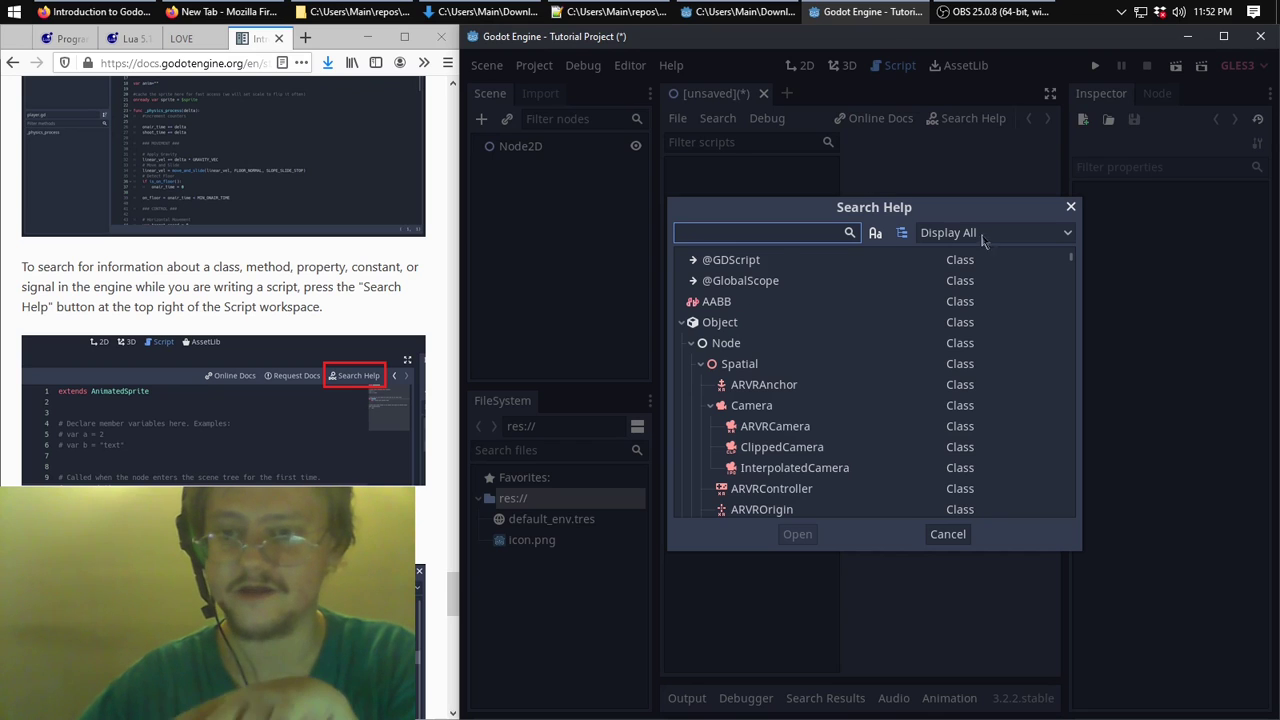
click(1070, 207)
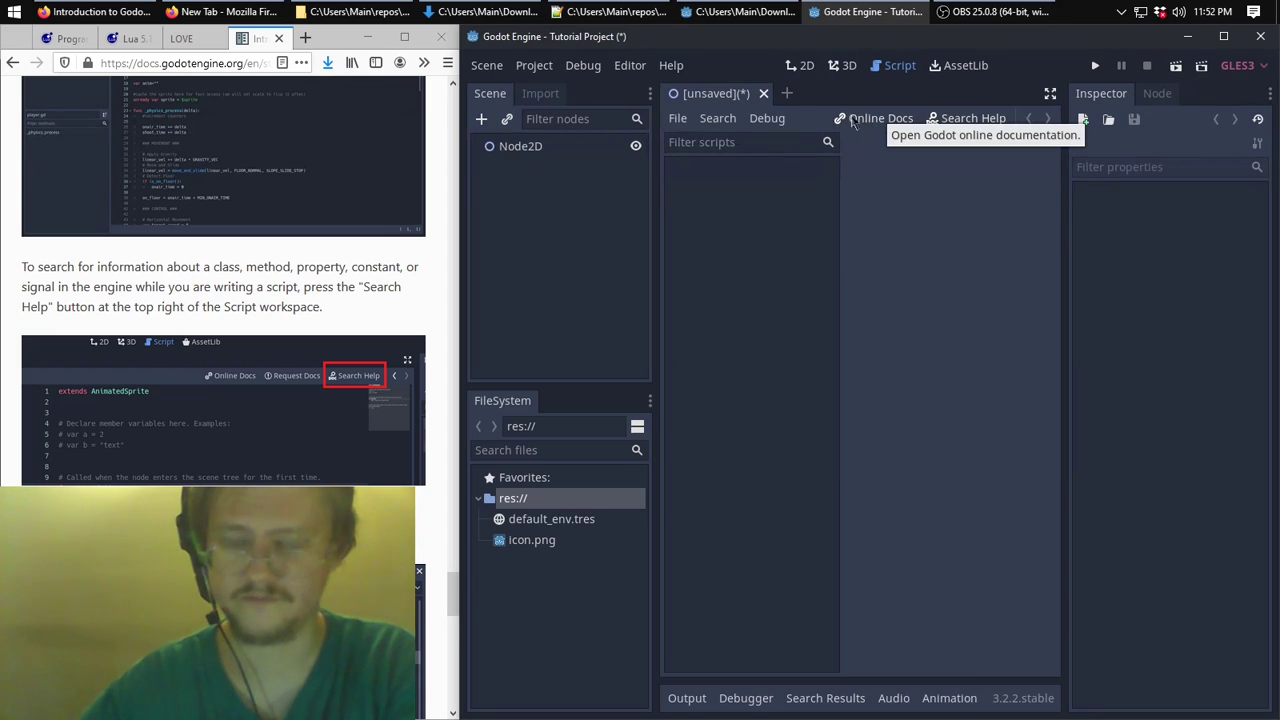
click(254, 290)
click(957, 189)
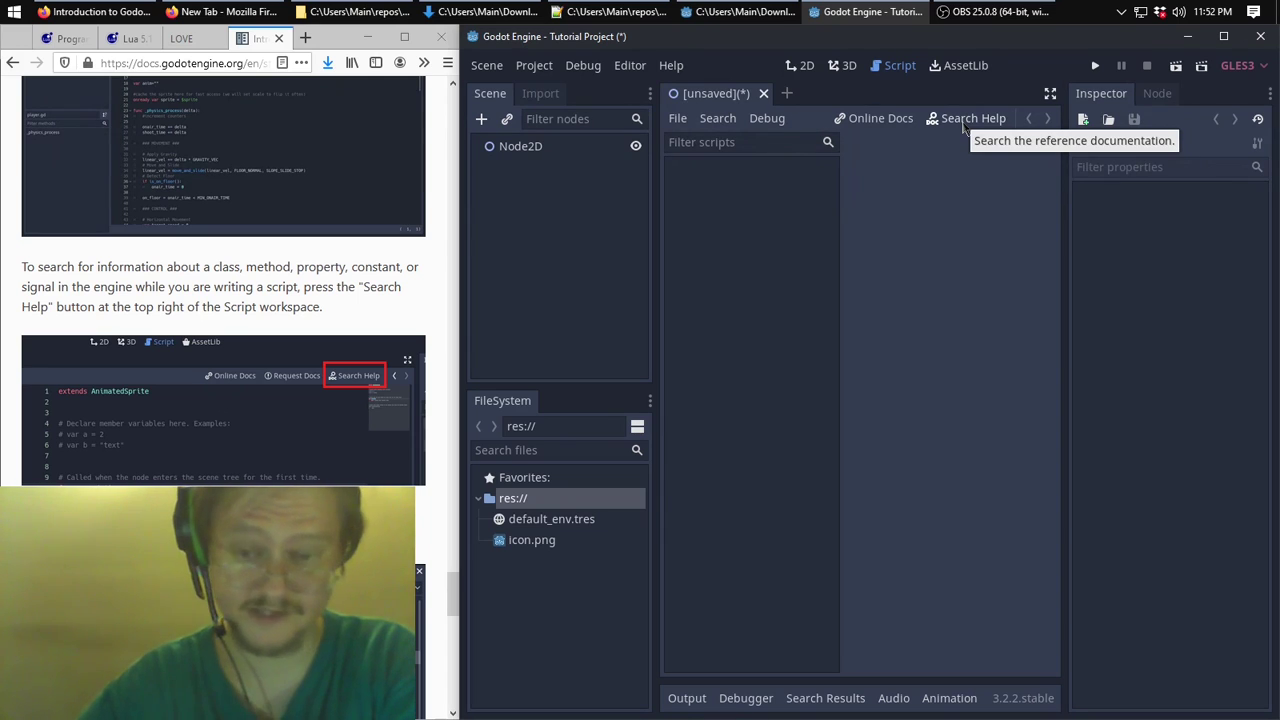
click(962, 120)
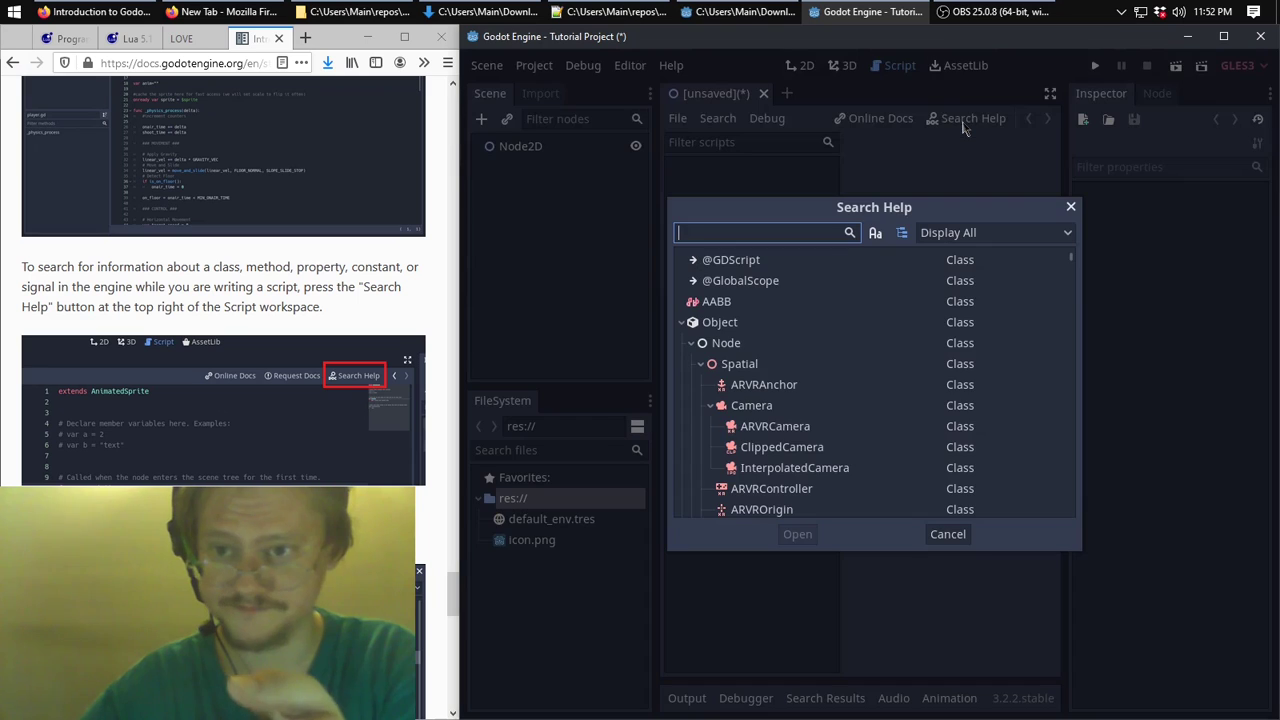
click(756, 305)
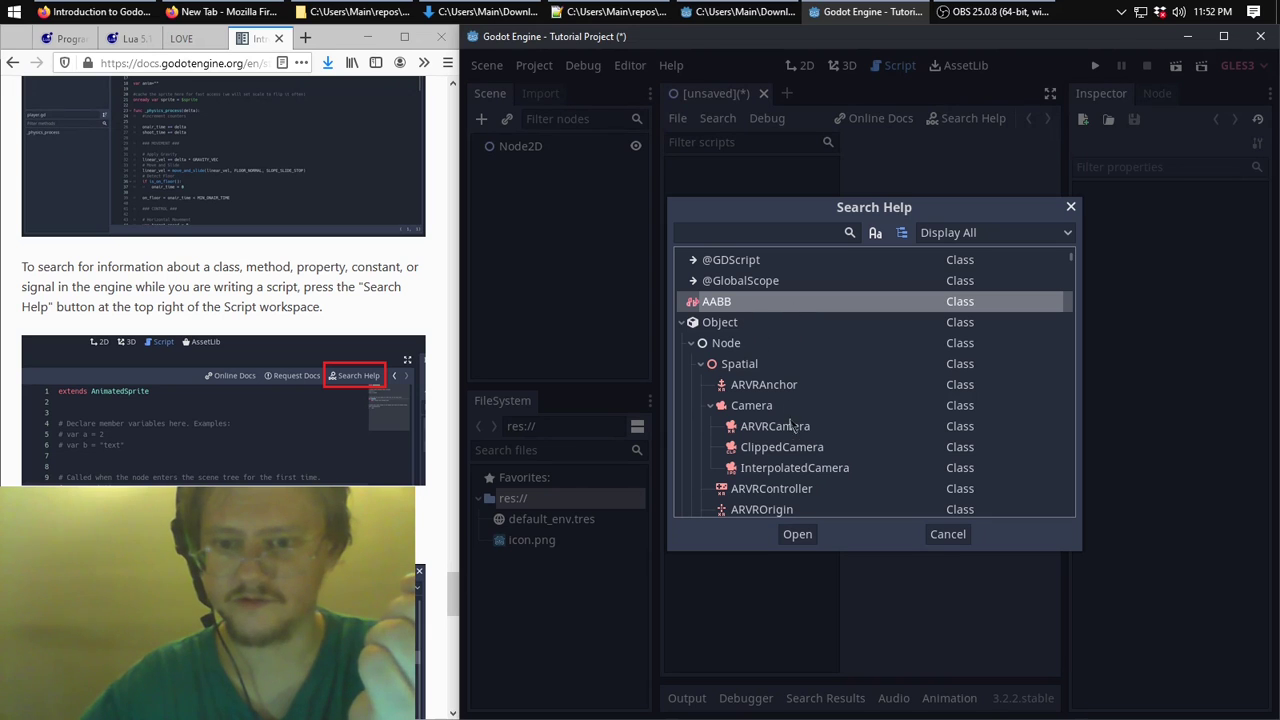
Read through the AABB class reference, then close the unsaved Node2D scene with Don't Save.
double_click(787, 305)
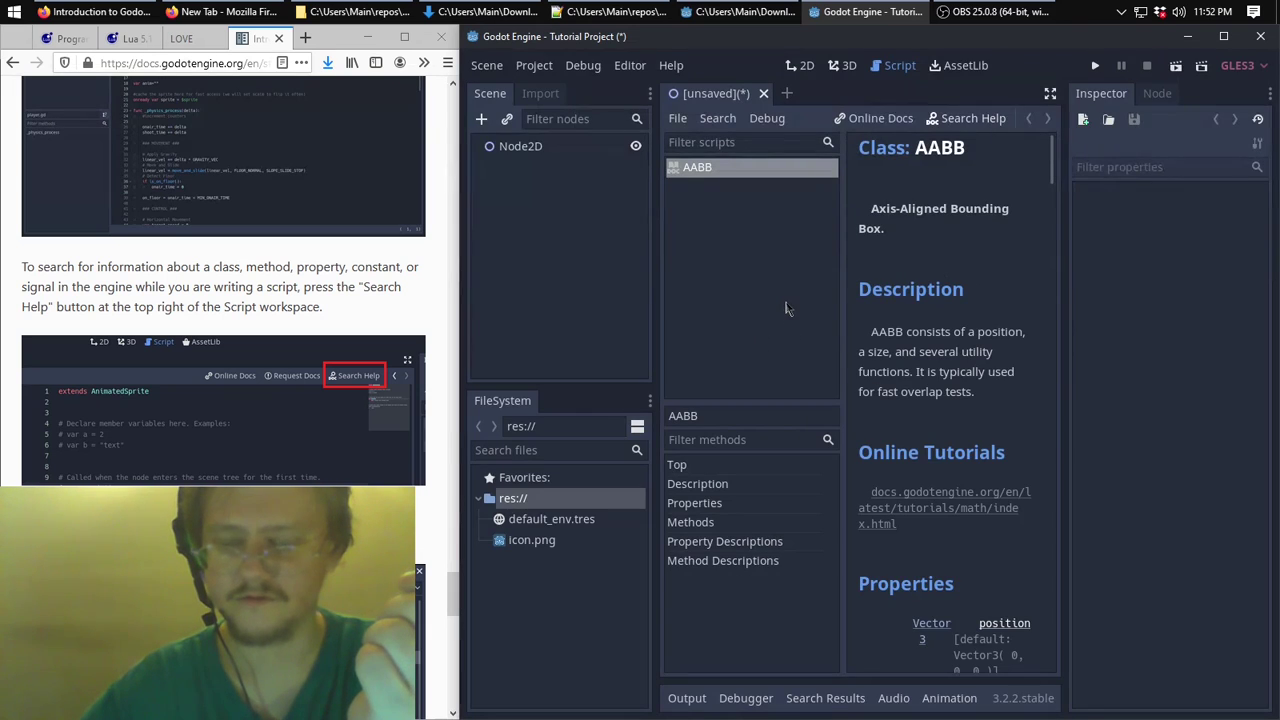
scroll(972, 367, down, 5)
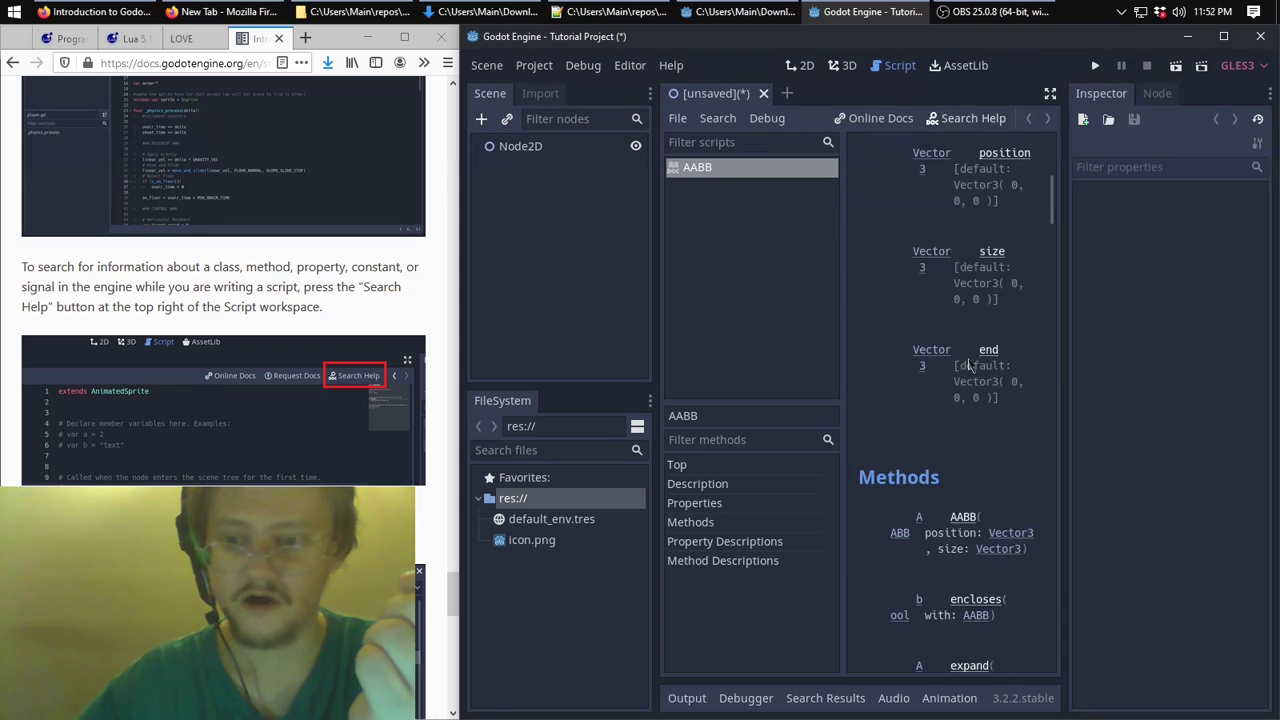
scroll(967, 367, down, 10)
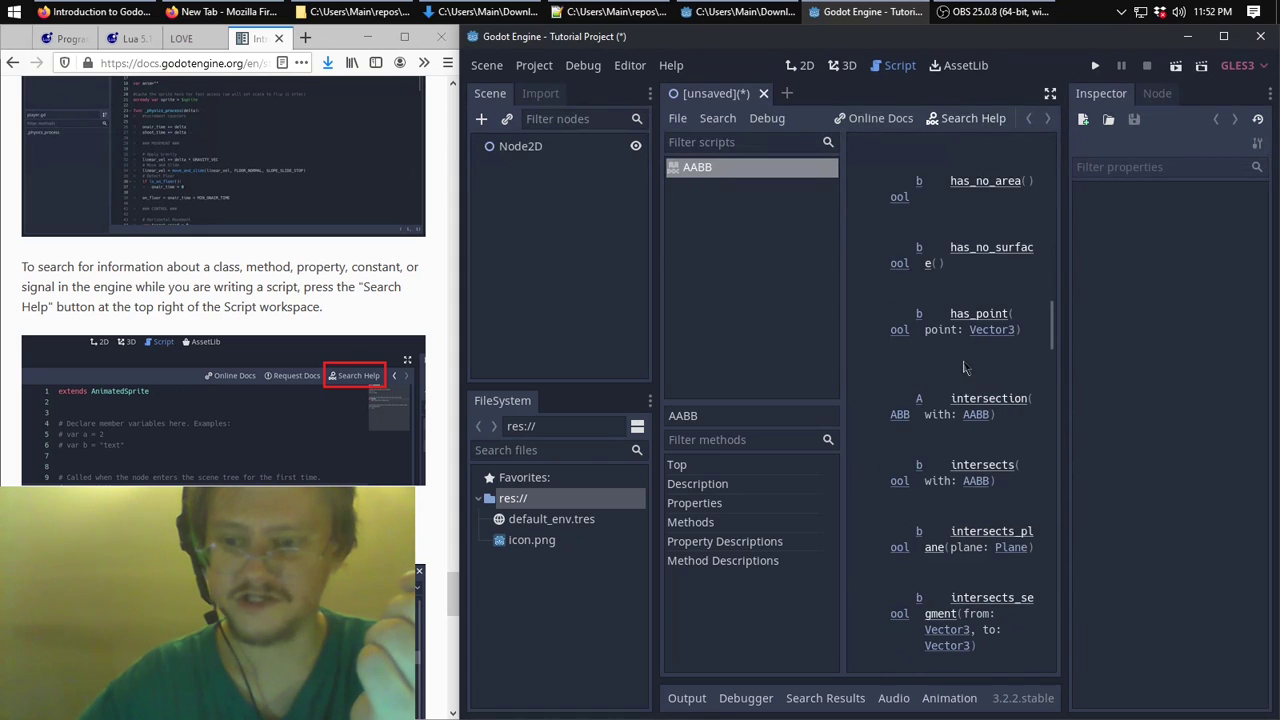
scroll(957, 440, down, 5)
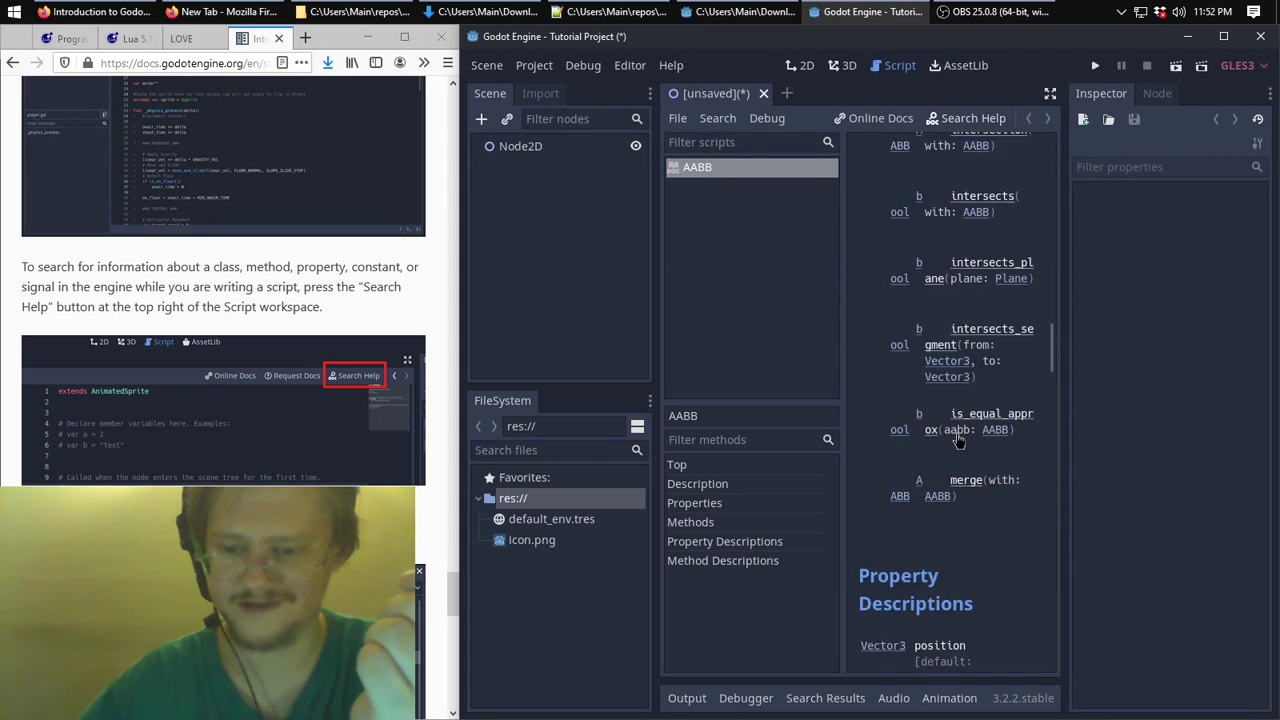
scroll(960, 435, down, 12)
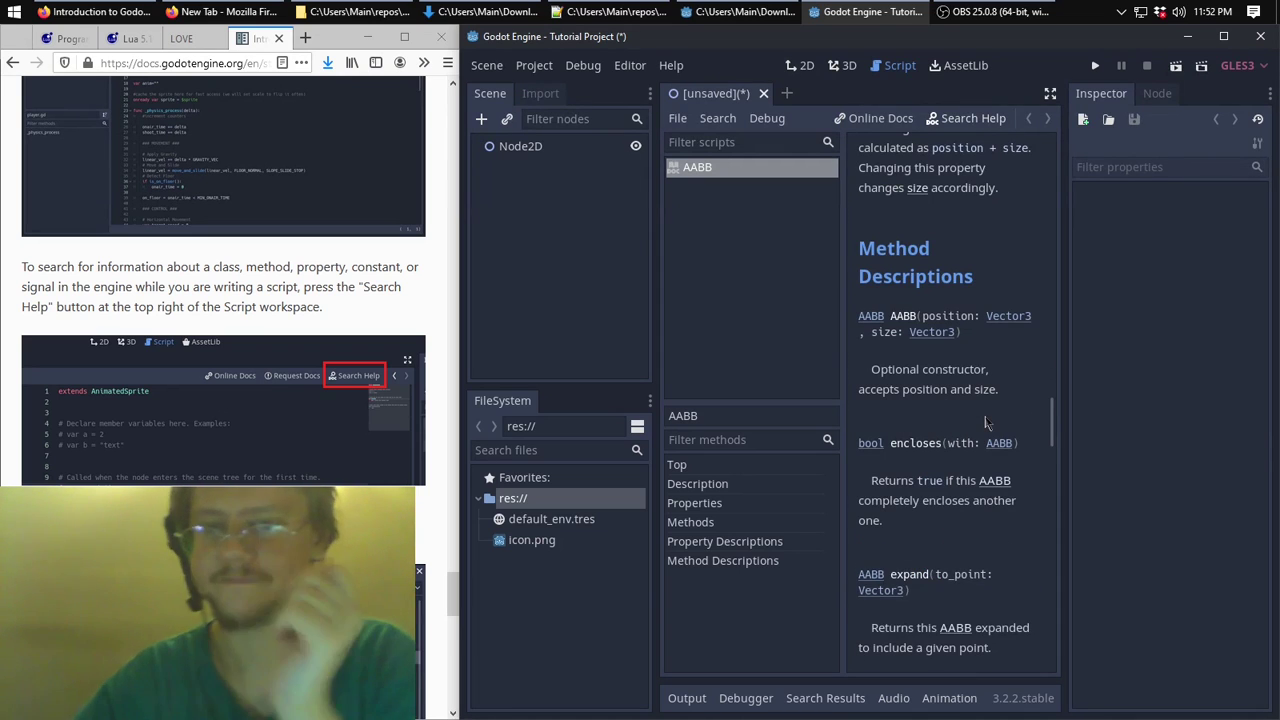
click(763, 93)
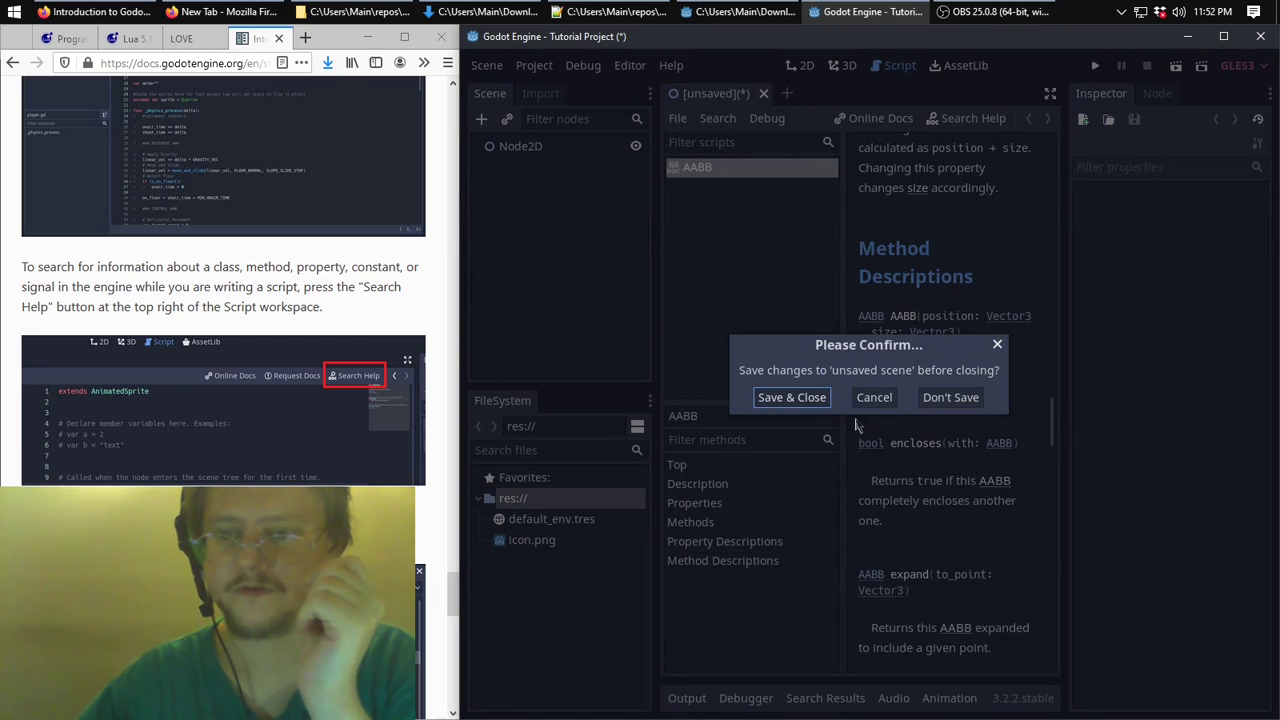
click(950, 397)
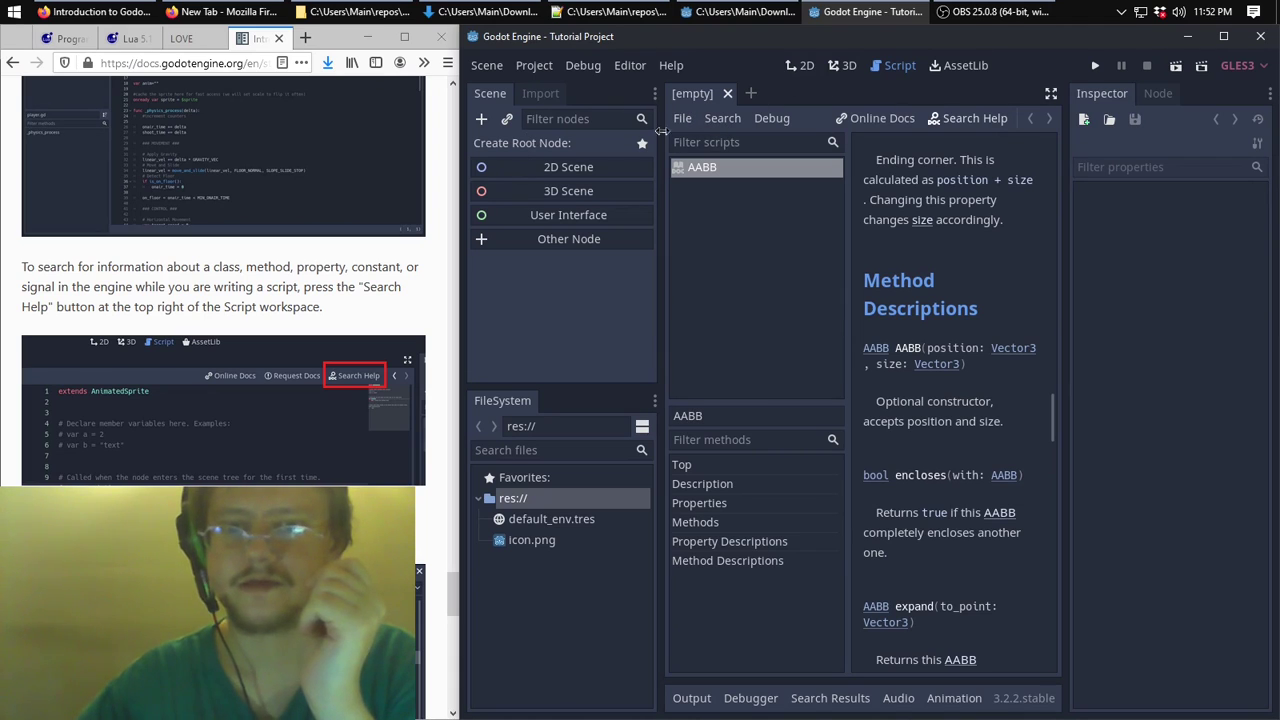
Close the AABB help page via the script editor's File > Close.
right_click(727, 98)
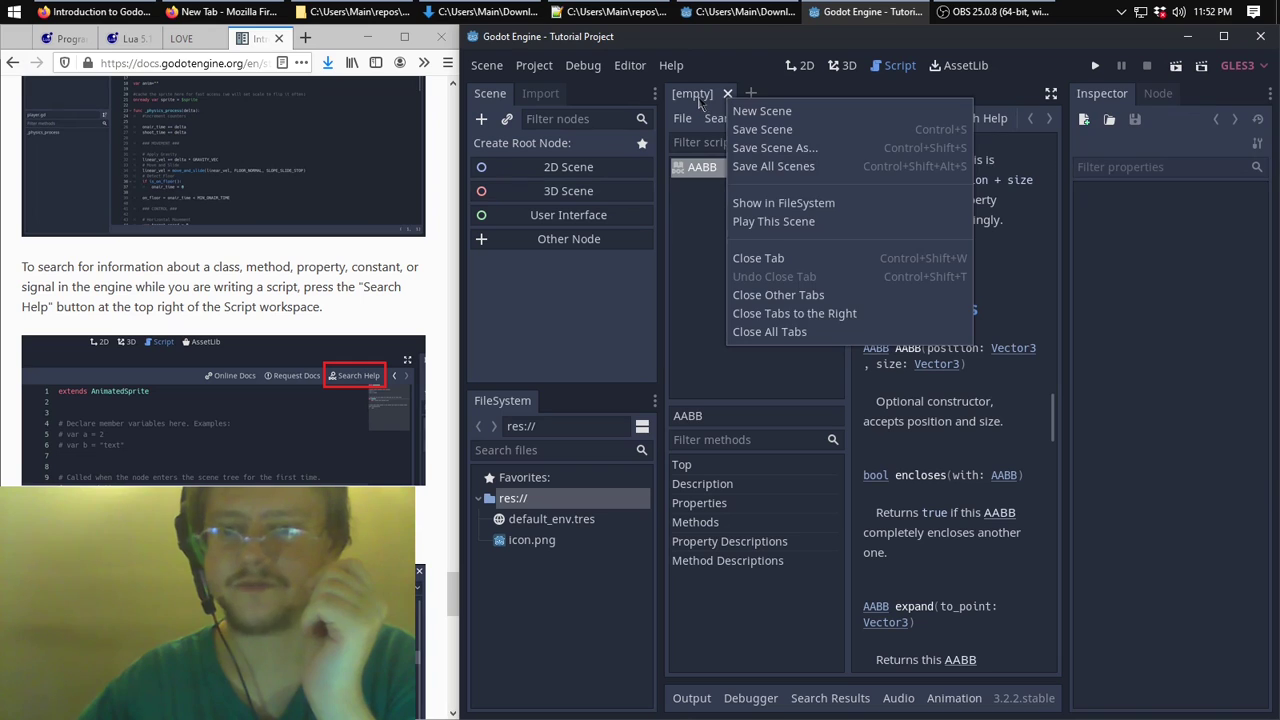
right_click(700, 102)
click(686, 97)
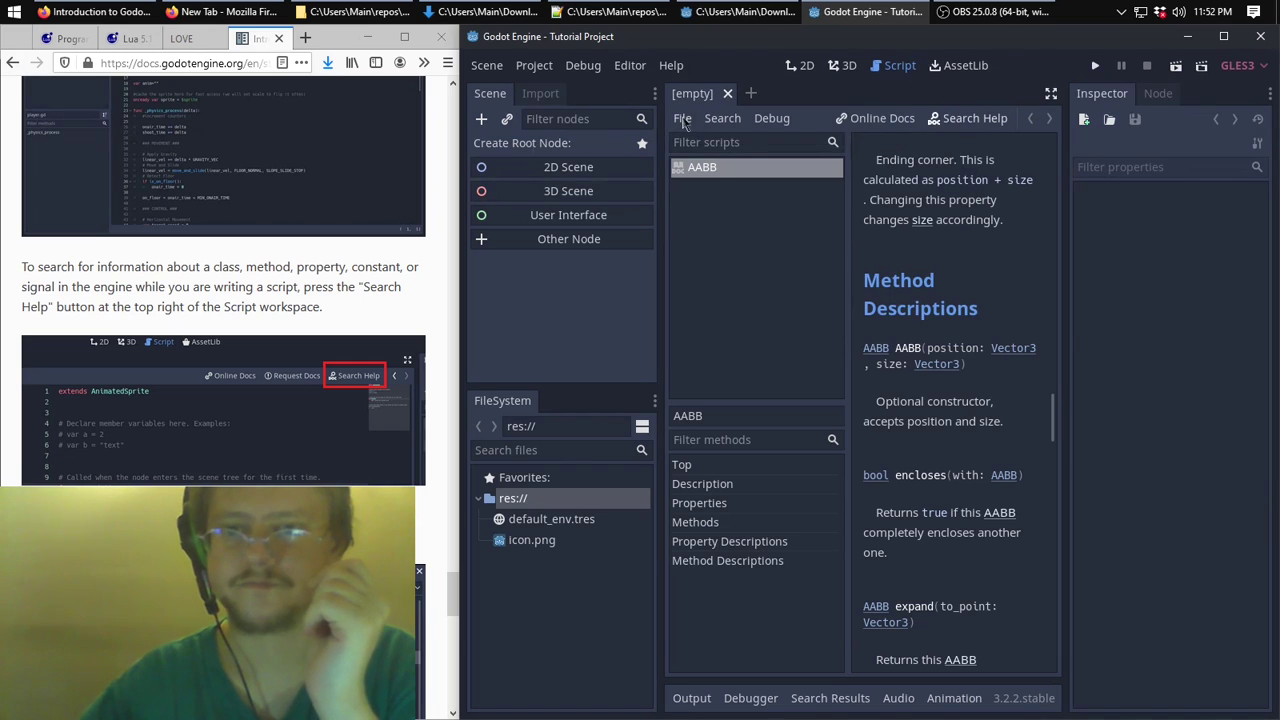
click(682, 118)
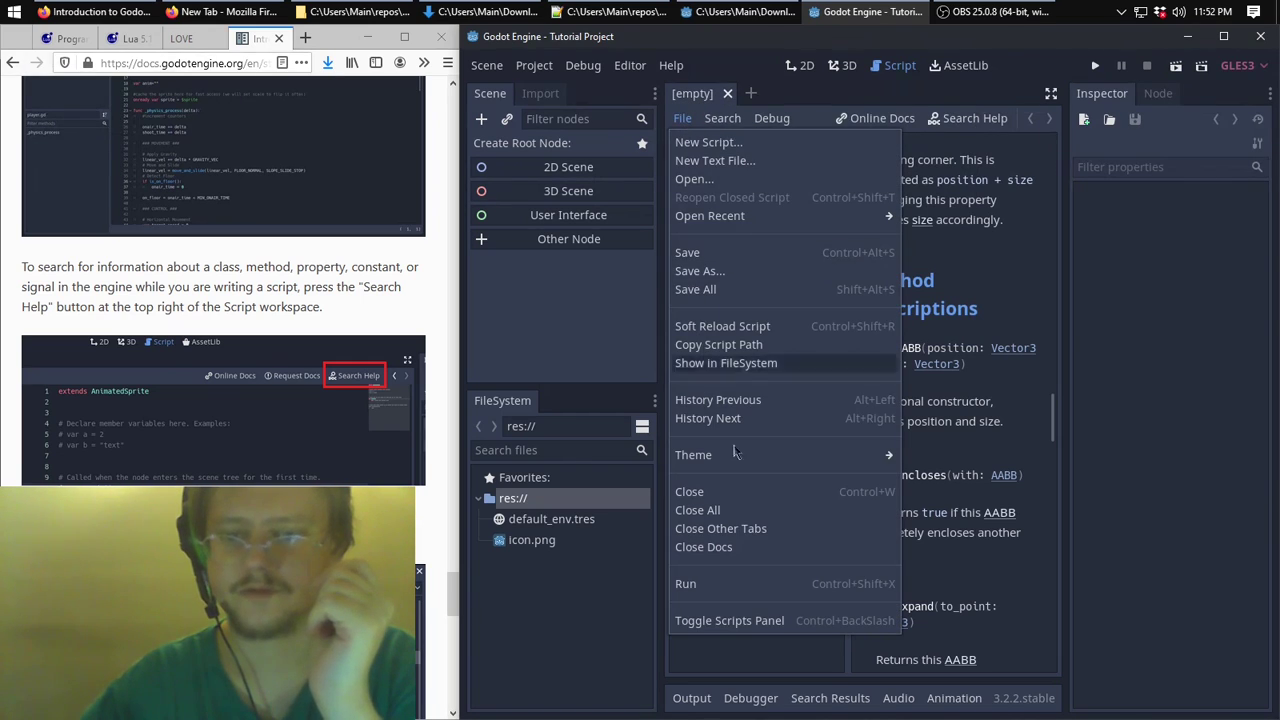
click(748, 492)
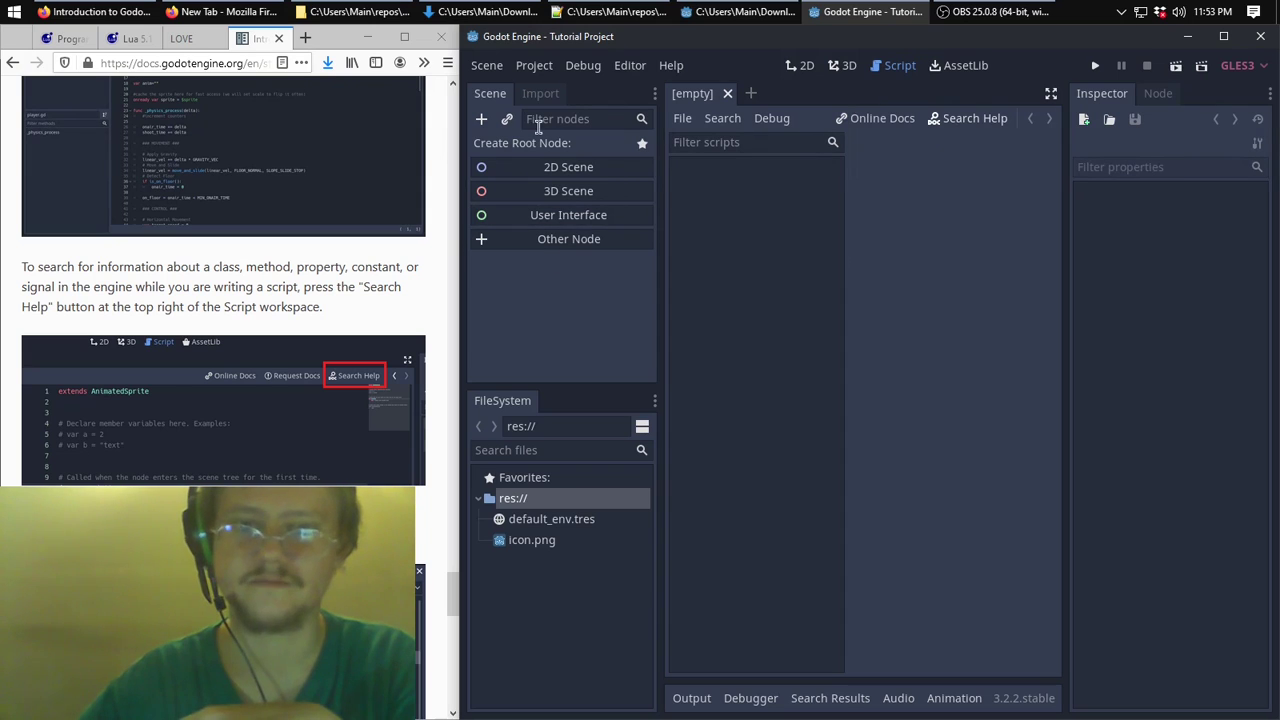
Open the Open Scene dialog, look inside the .import folder, then cancel.
click(488, 66)
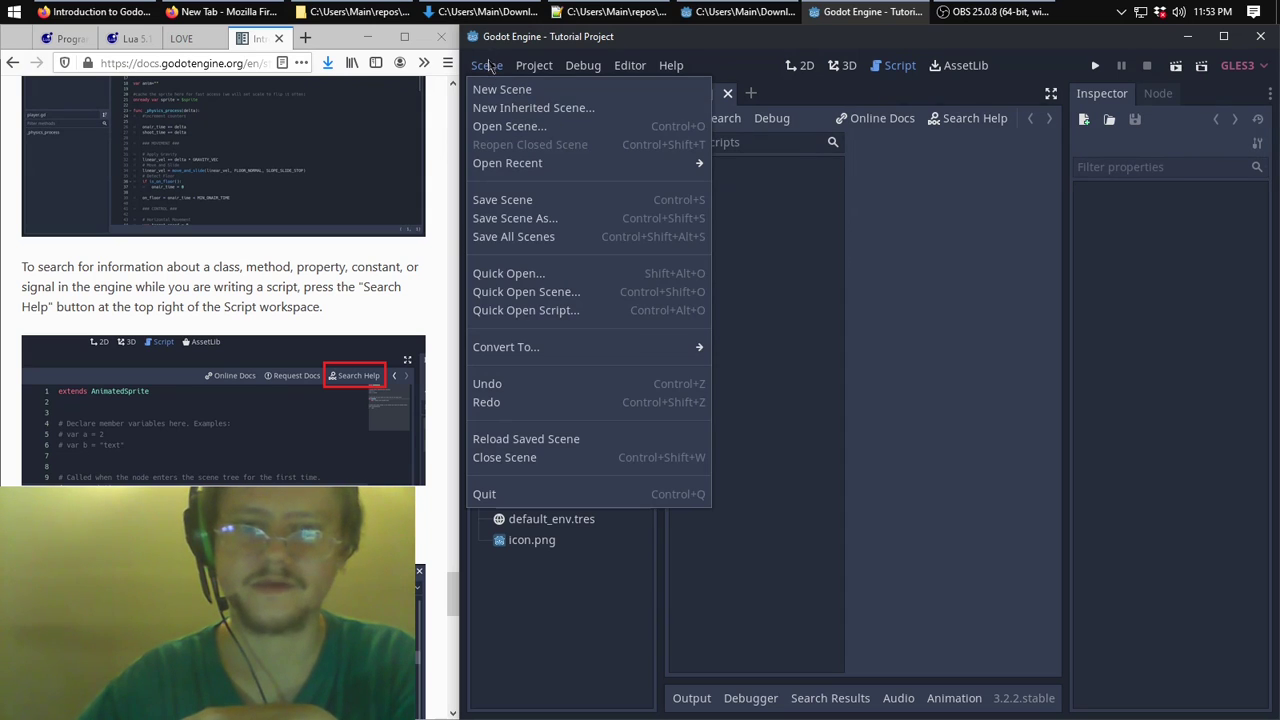
click(507, 127)
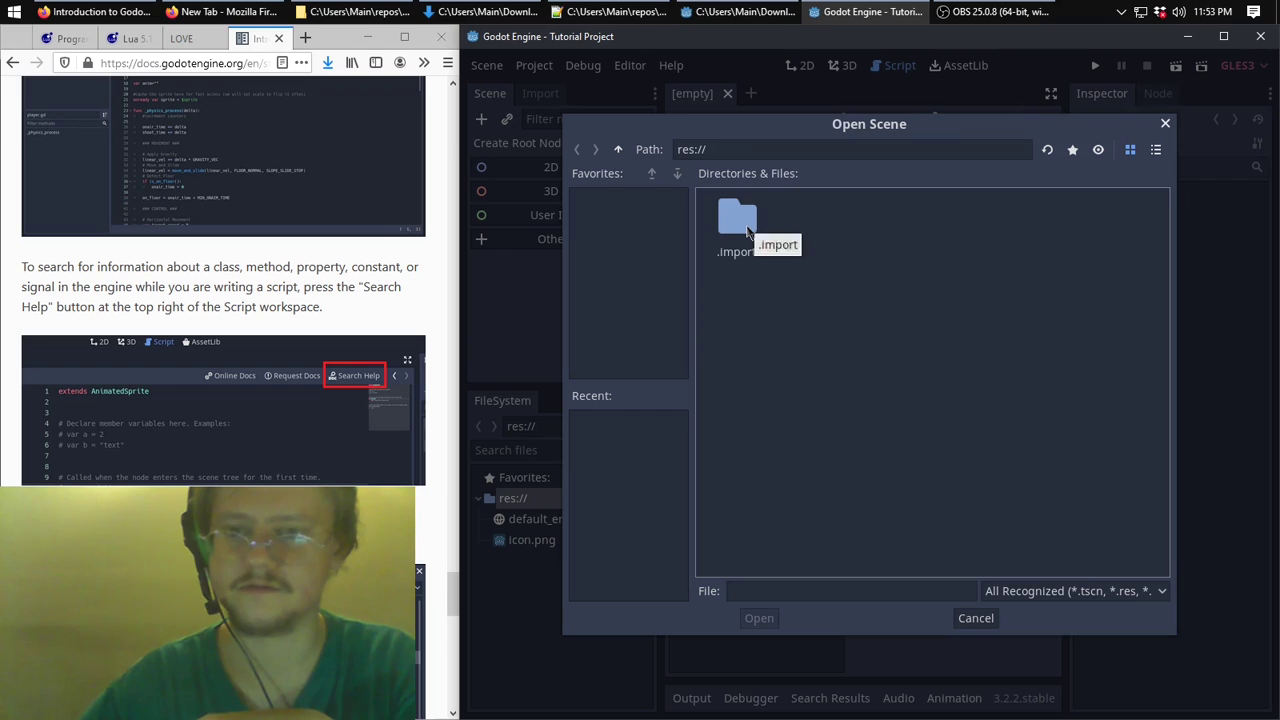
double_click(745, 230)
click(976, 618)
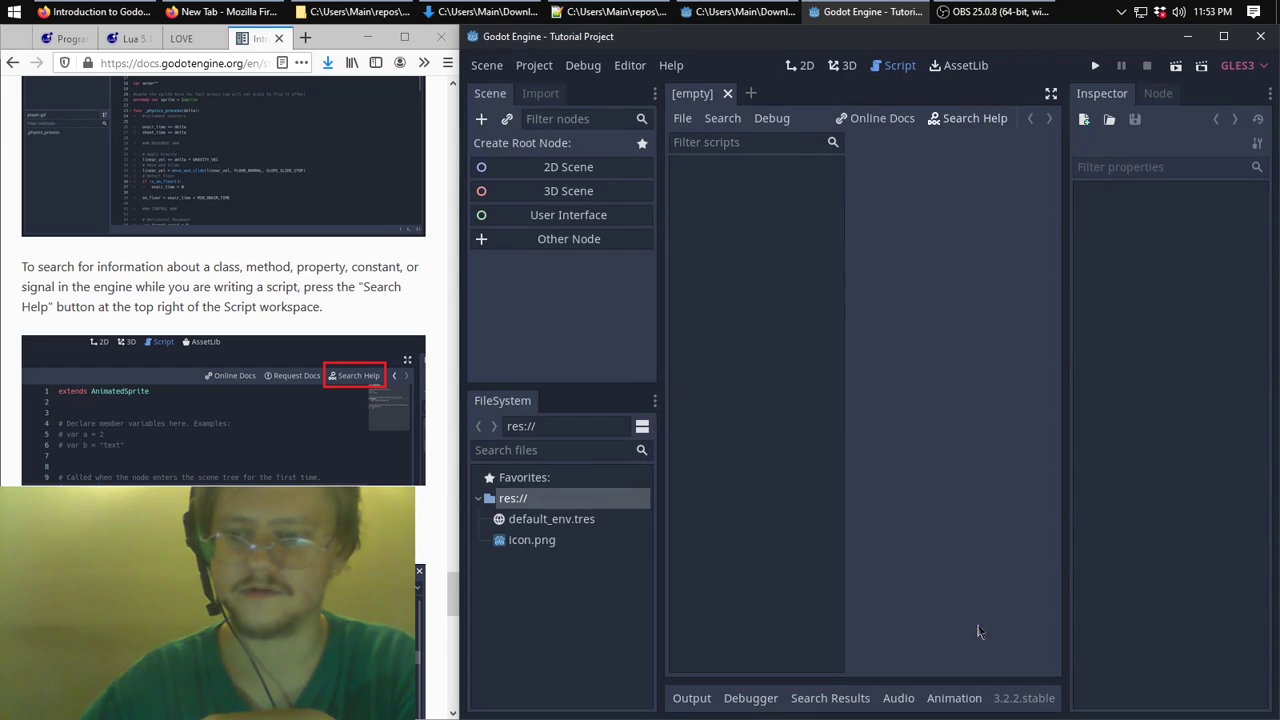
Load default_env.tres from FileSystem into the Inspector to show its Environment settings.
click(558, 526)
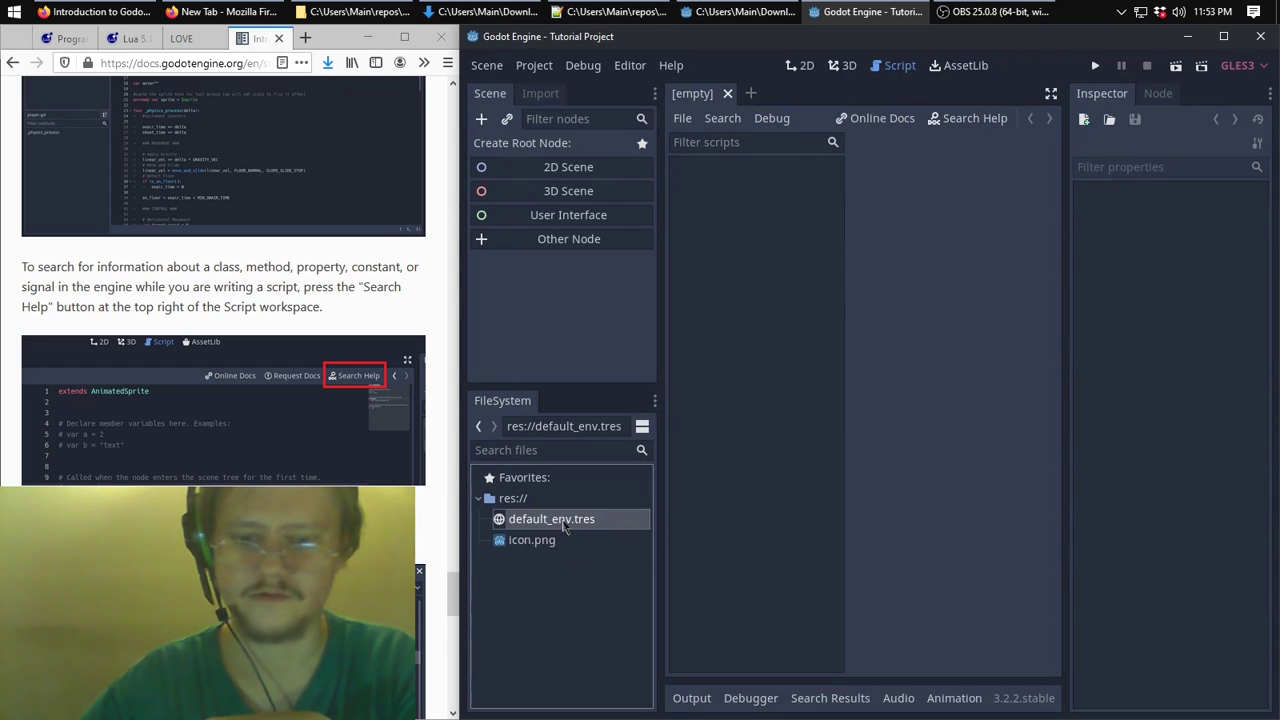
double_click(558, 526)
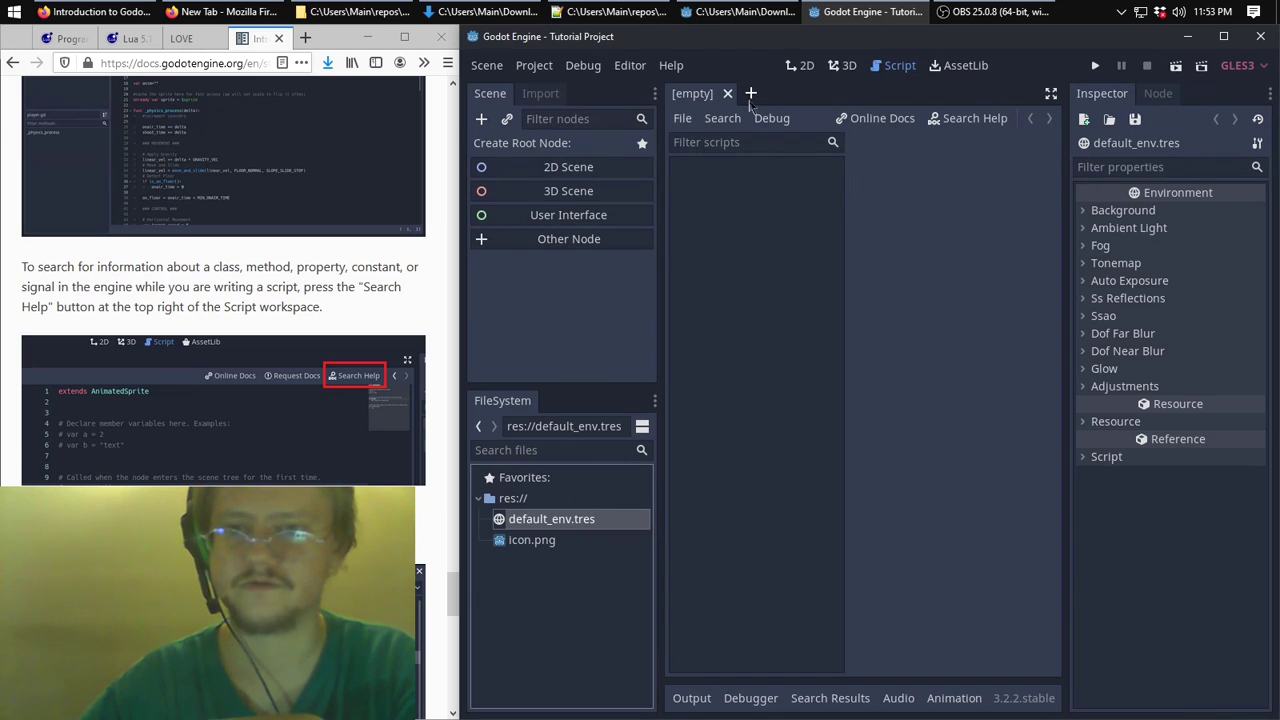
click(843, 66)
click(796, 68)
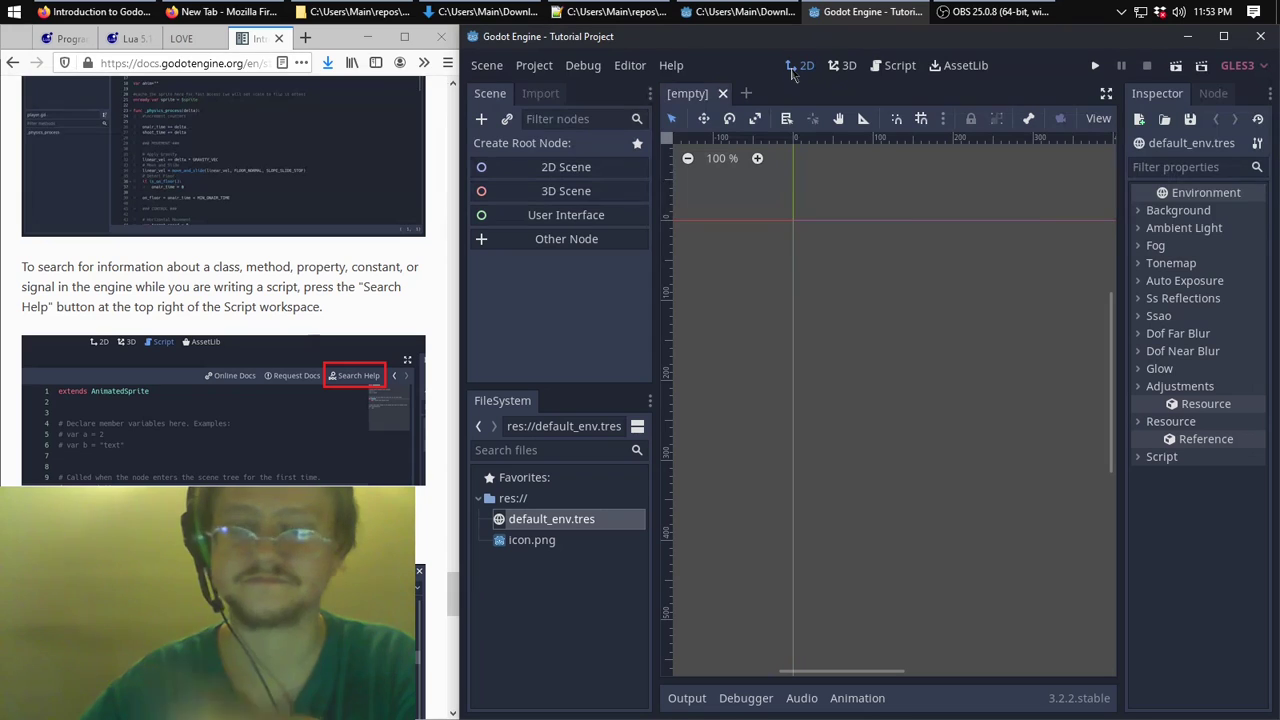
scroll(300, 370, down, 5)
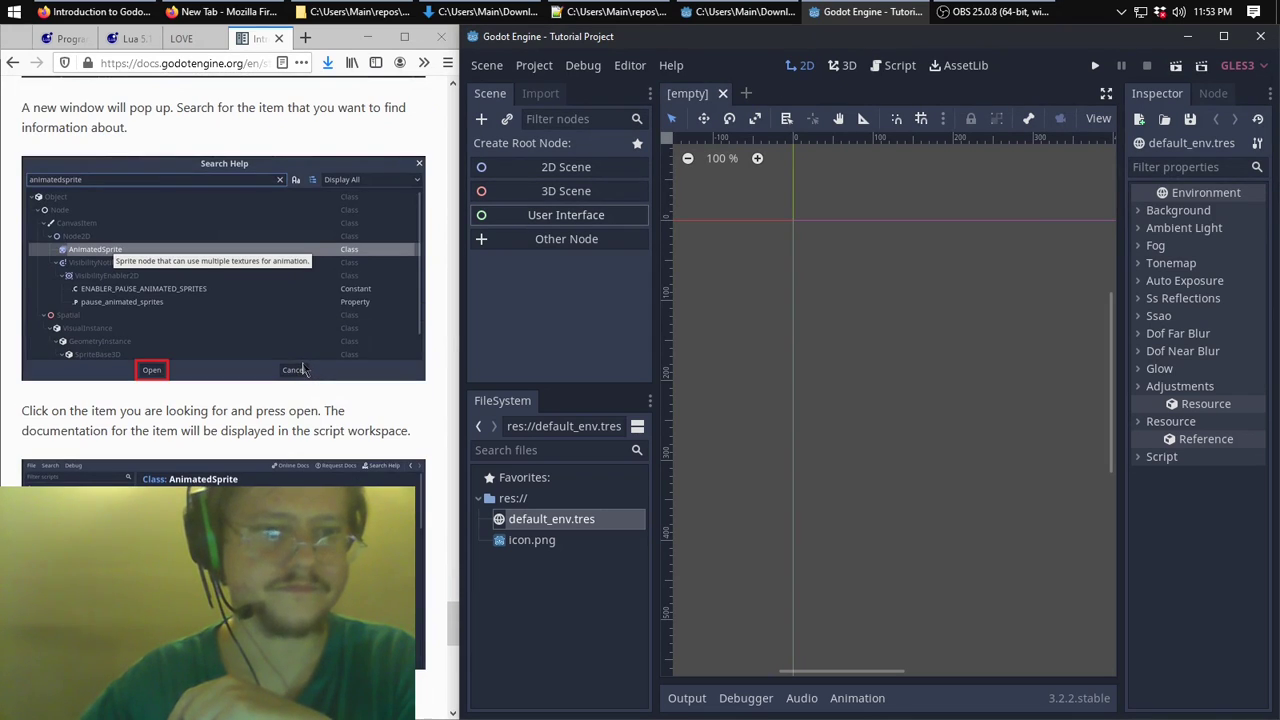
scroll(303, 370, down, 3)
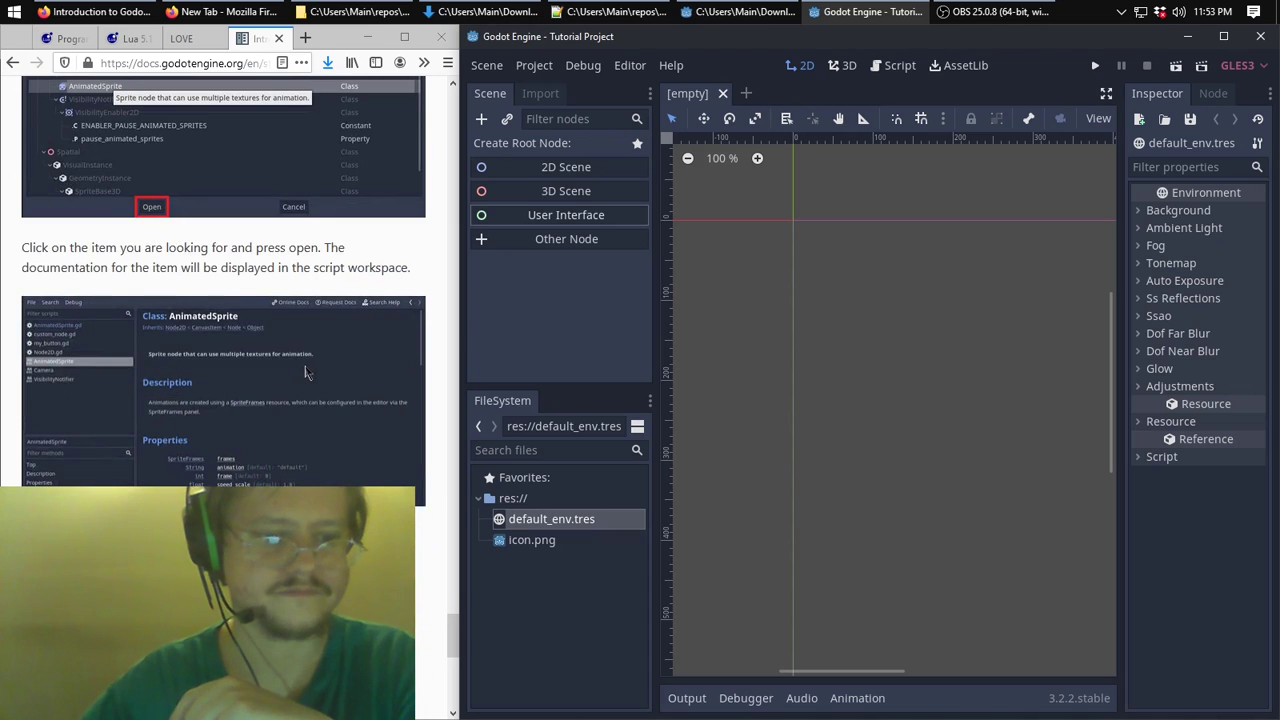
scroll(308, 371, down, 10)
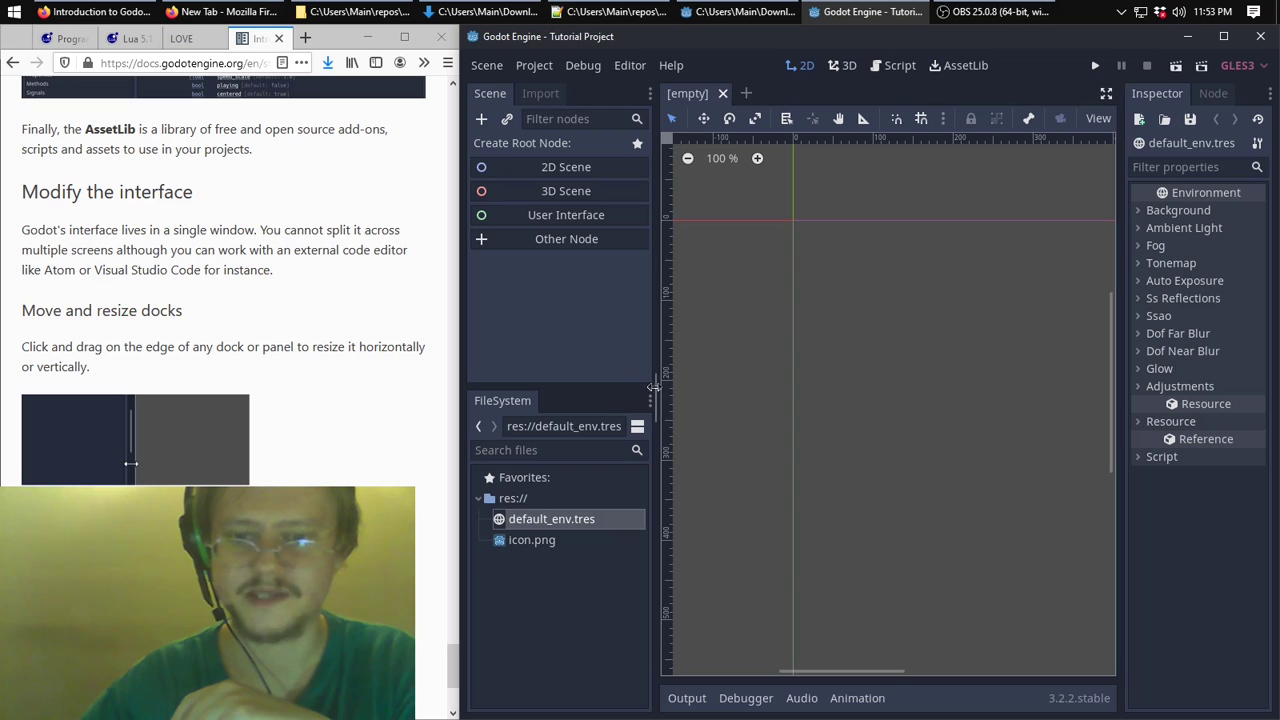
drag(663, 387, 722, 397)
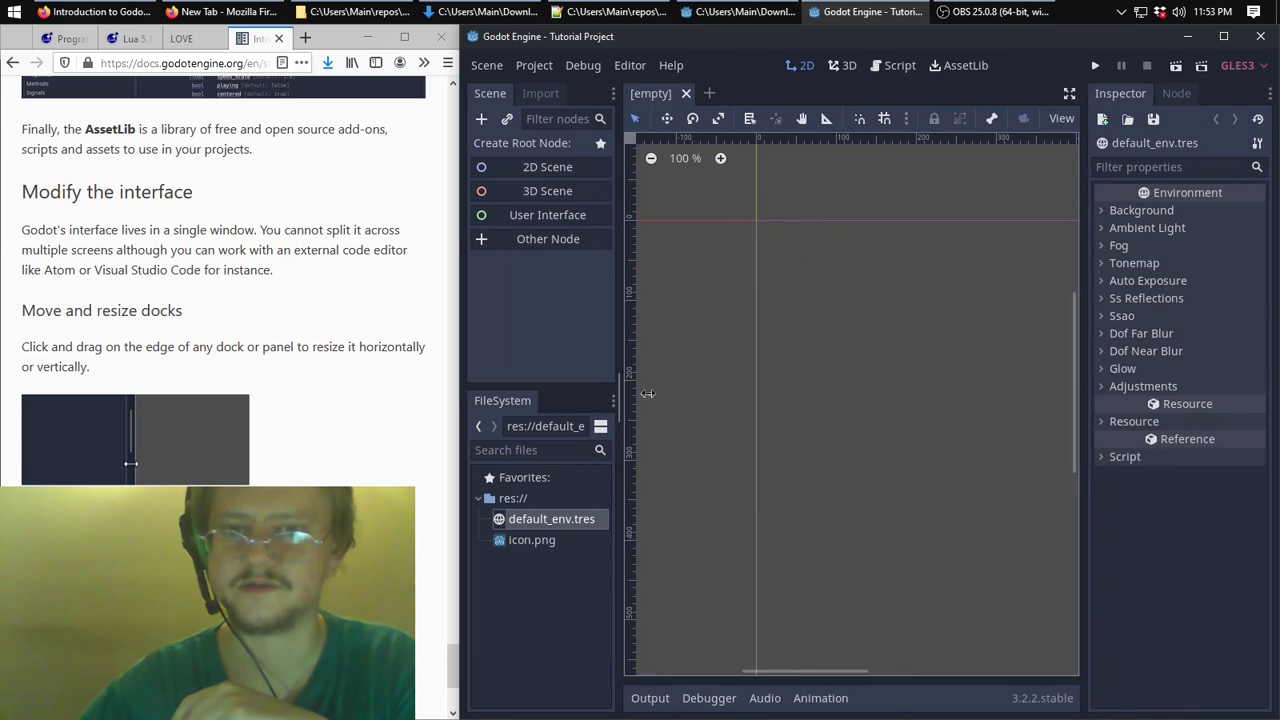
drag(648, 393, 660, 393)
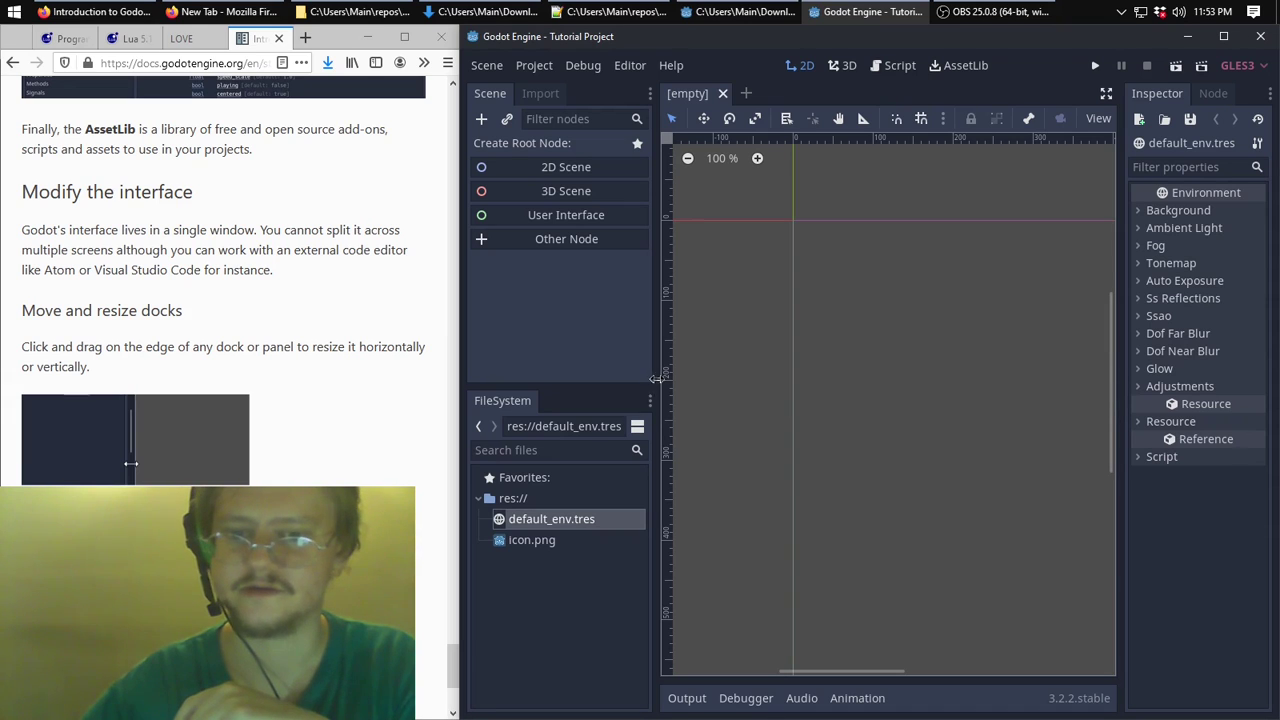
drag(654, 379, 640, 378)
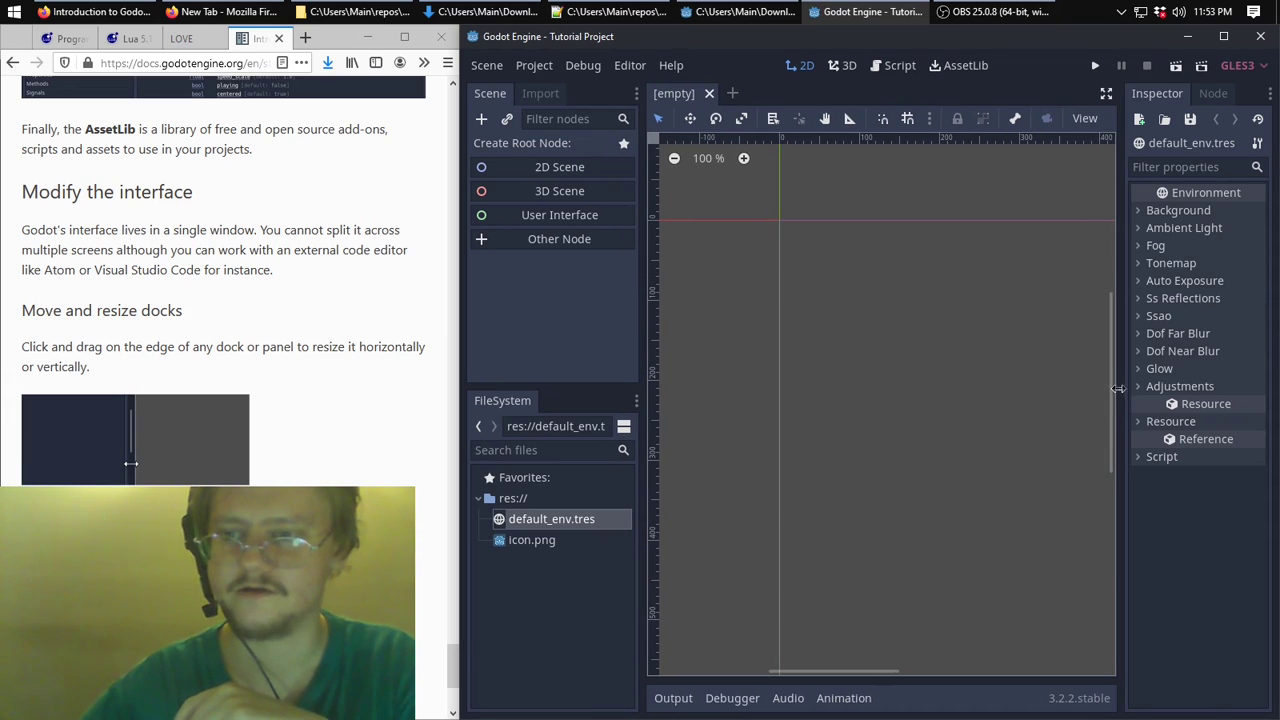
mouse_move(1112, 390)
mouse_down()
mouse_move(1036, 387)
mouse_move(1126, 390)
mouse_up()
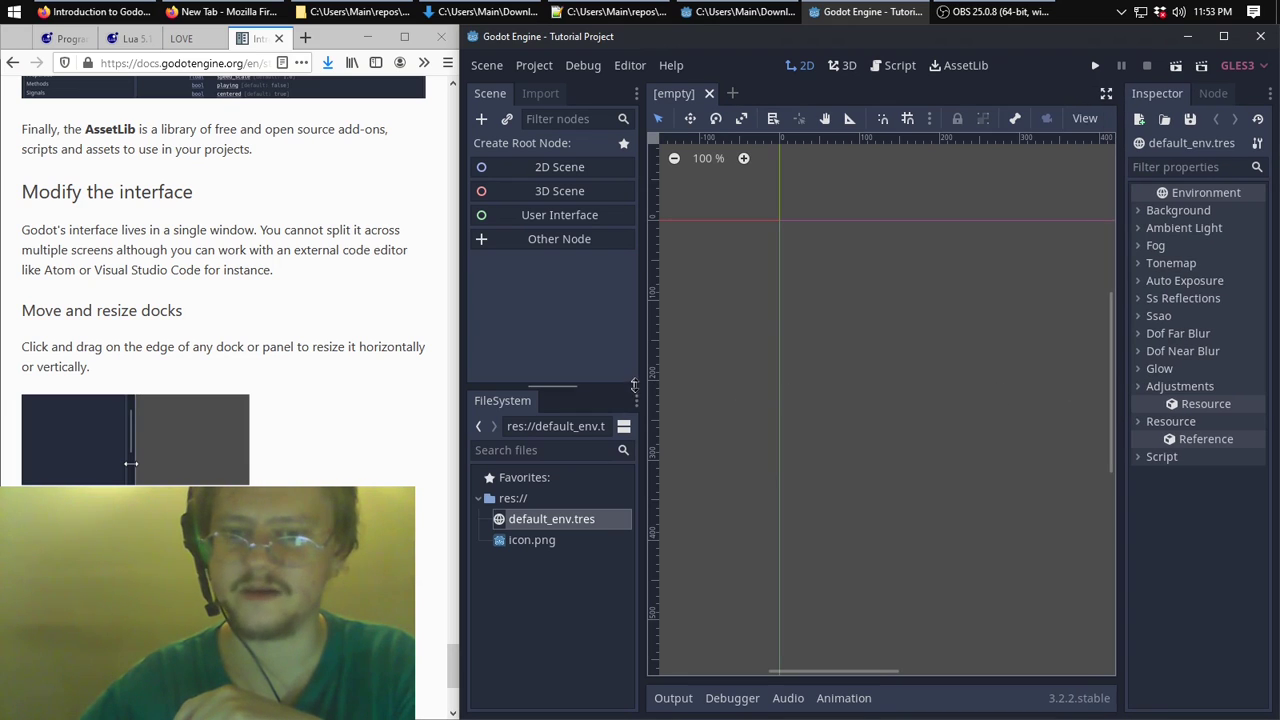
drag(640, 386, 654, 386)
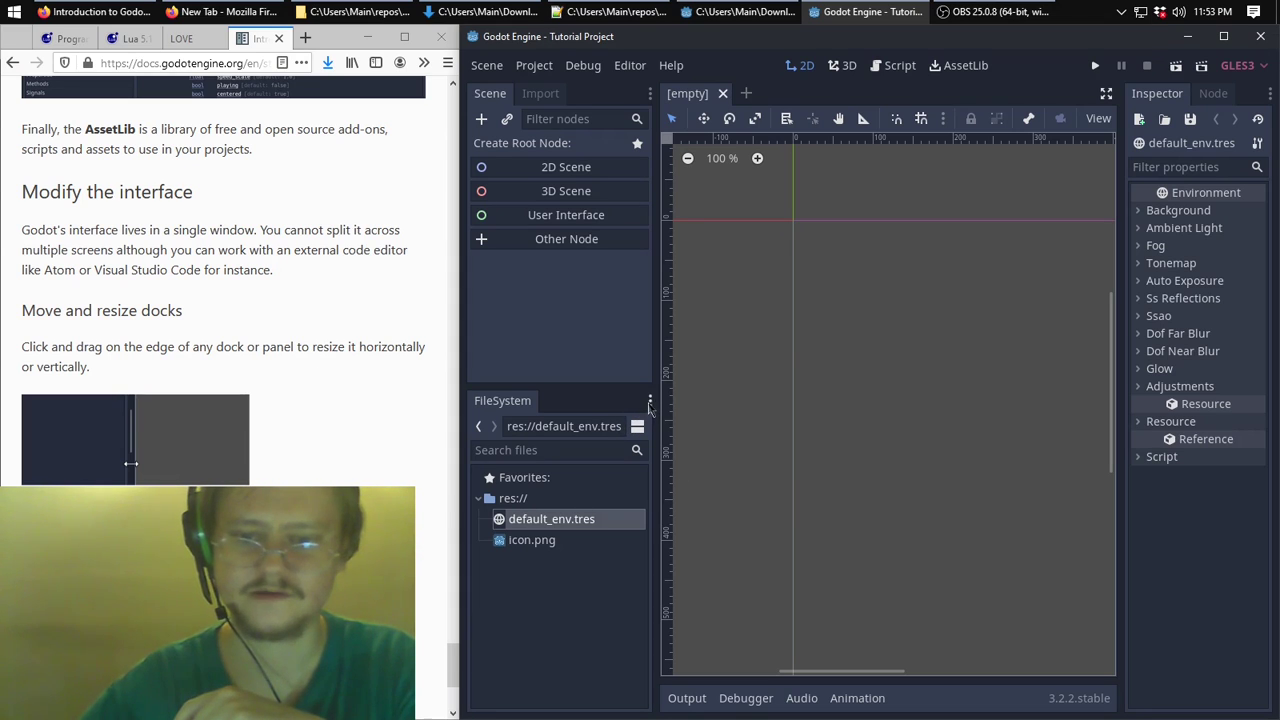
click(649, 402)
click(617, 470)
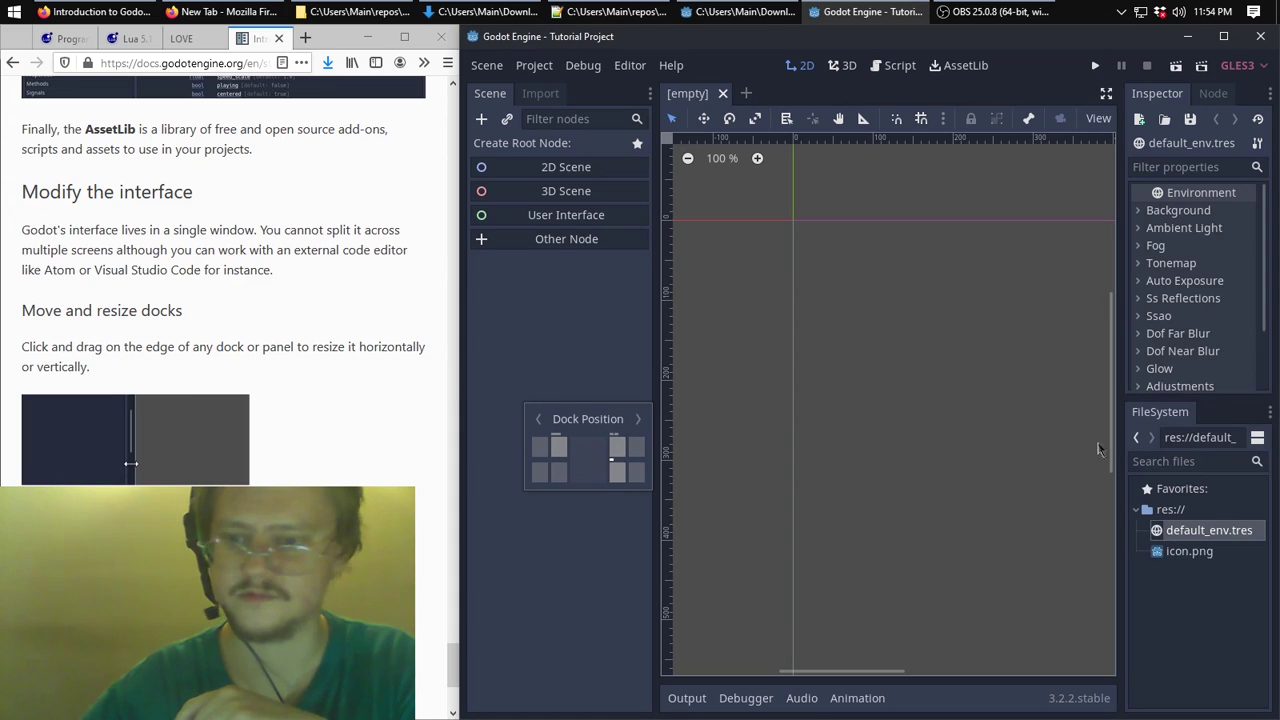
click(1268, 422)
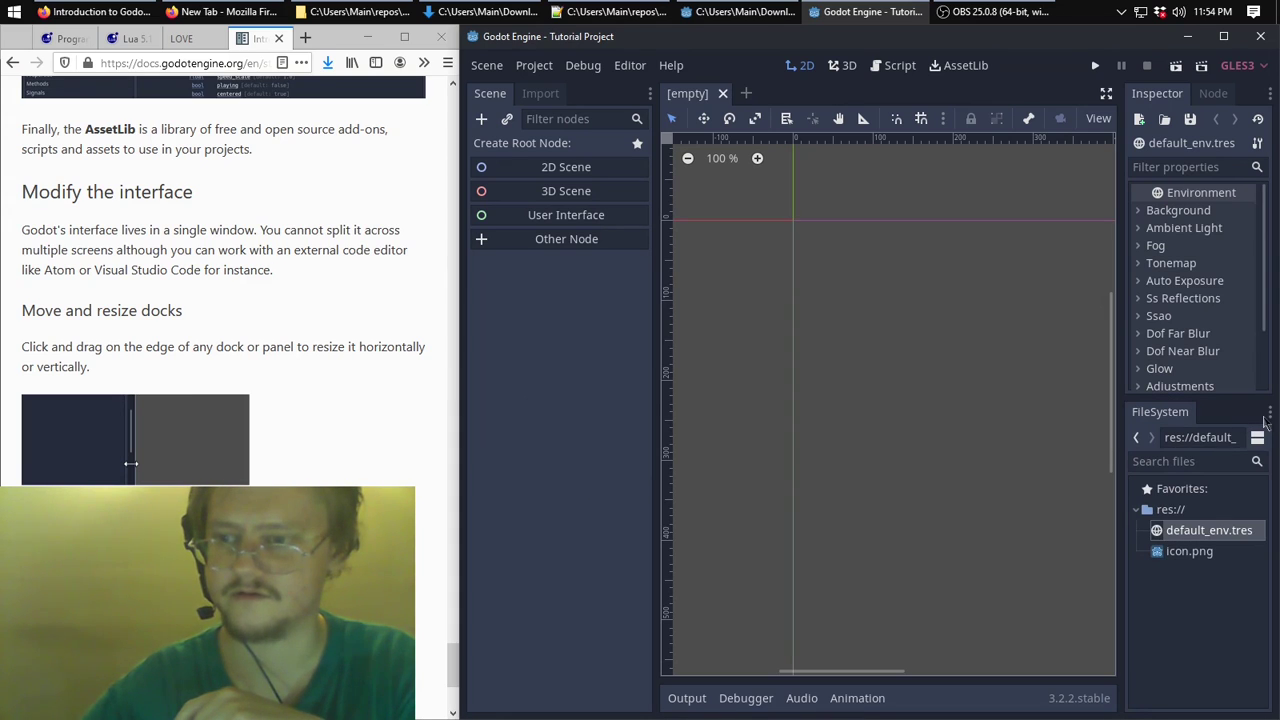
click(1270, 412)
click(1179, 484)
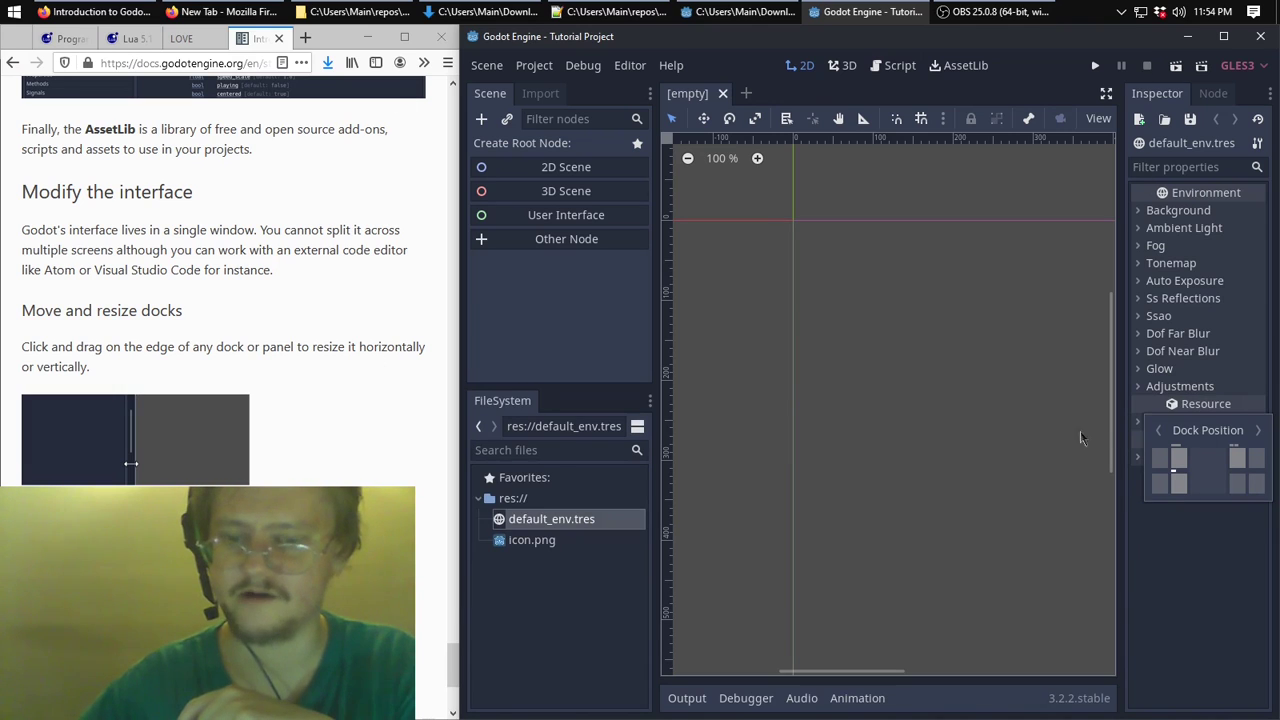
drag(516, 407, 1185, 510)
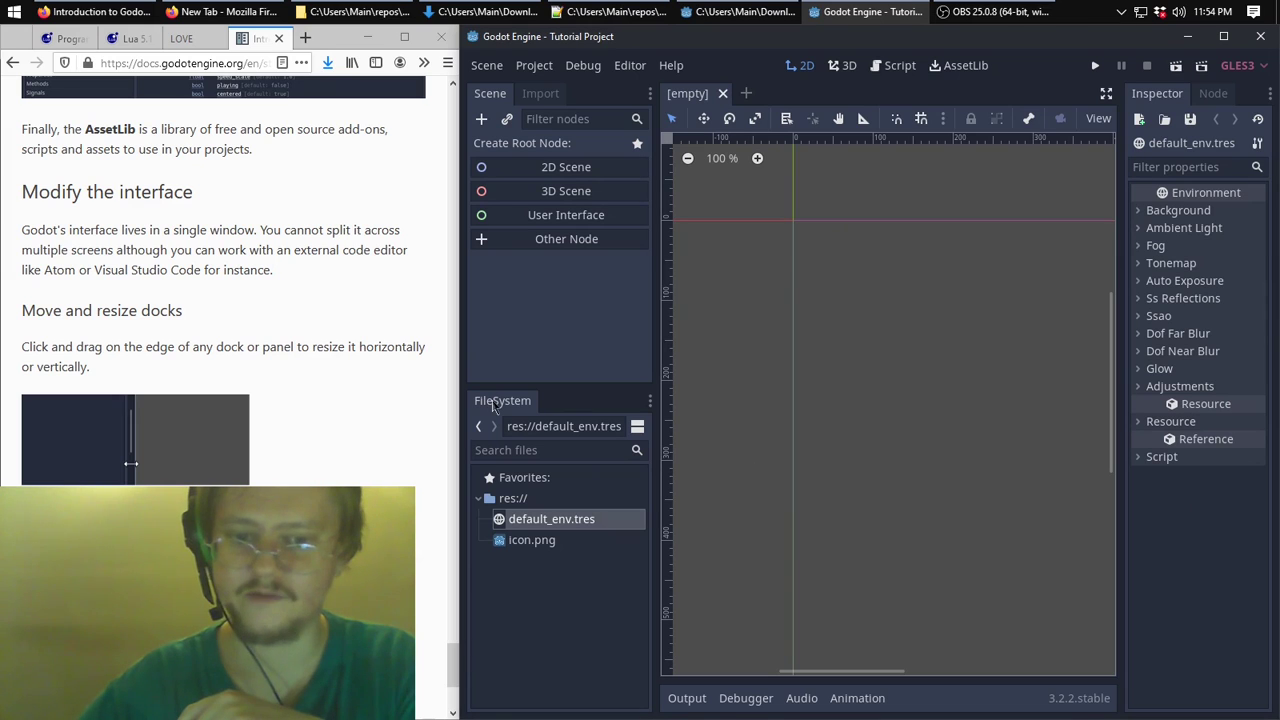
drag(493, 405, 1270, 540)
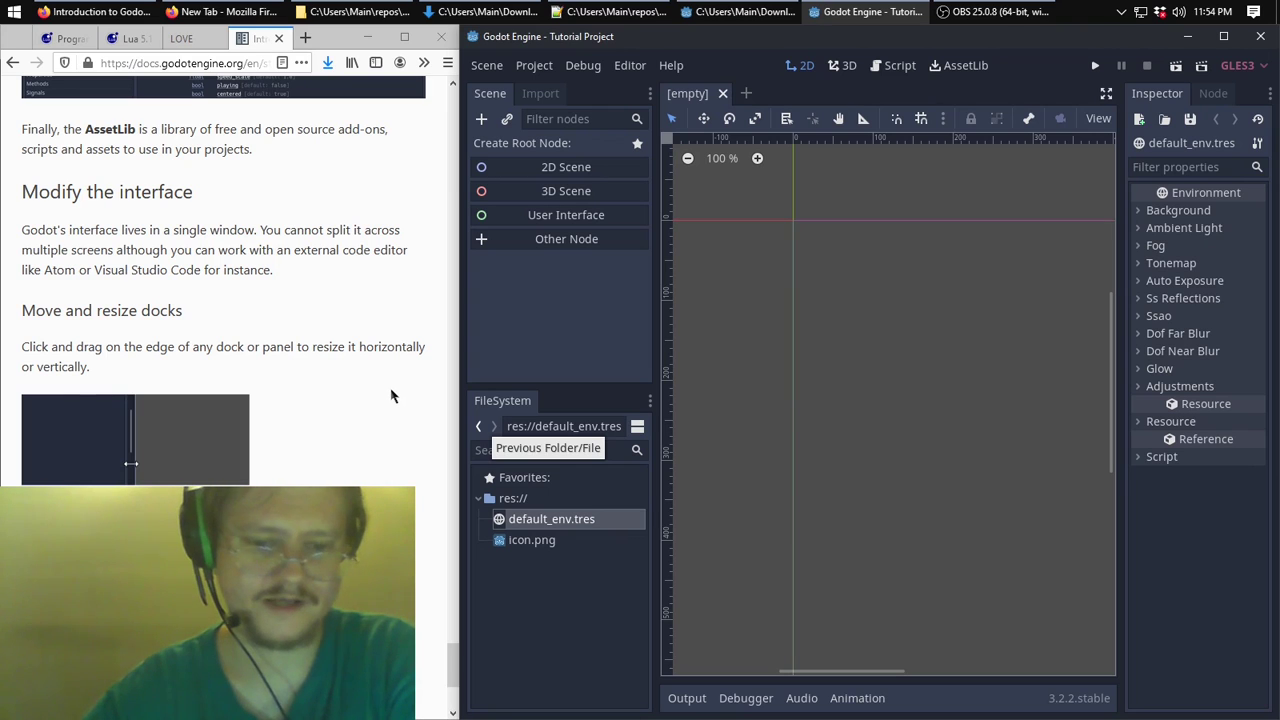
Scroll the interface tutorial and go on to the Scenes and nodes docs page.
scroll(385, 400, down, 5)
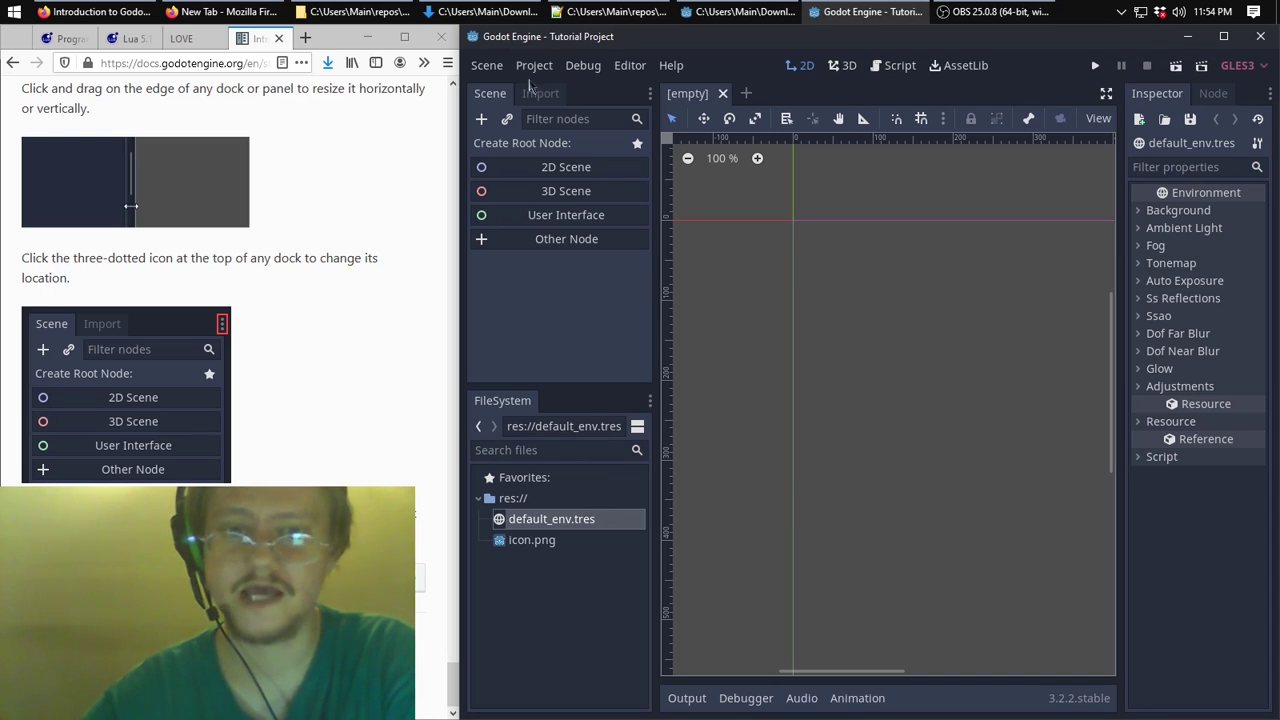
click(415, 567)
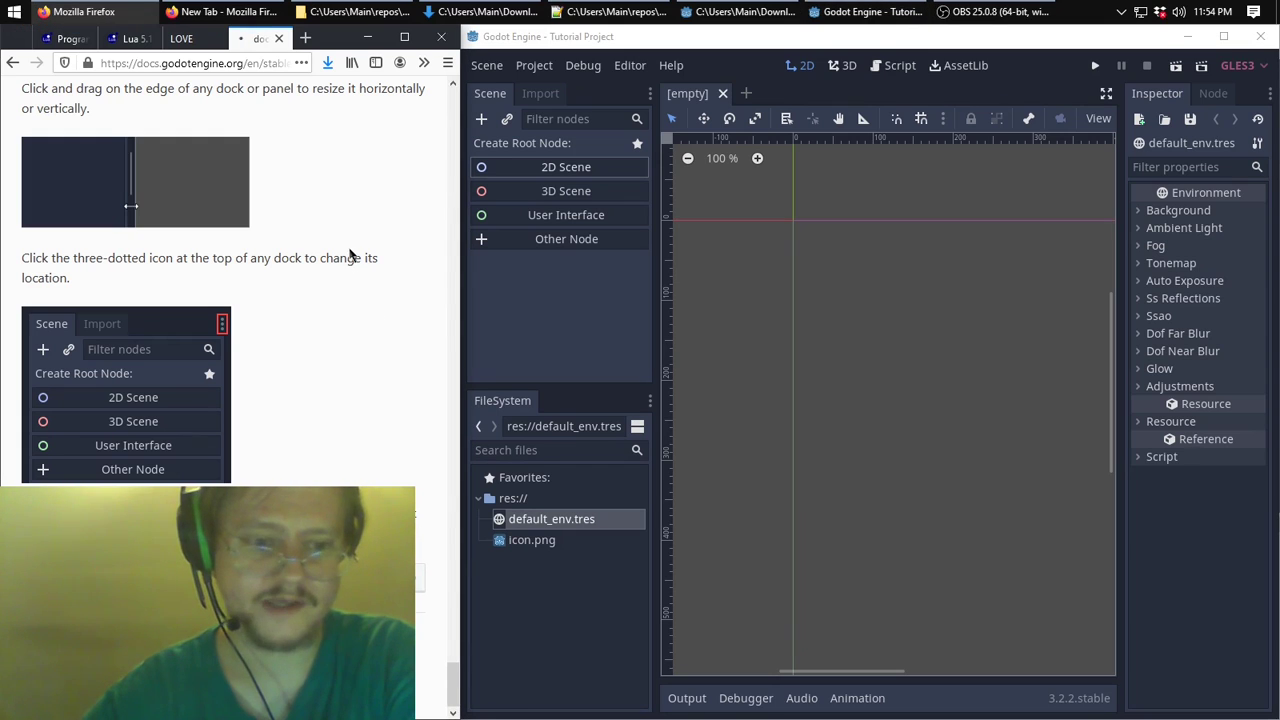